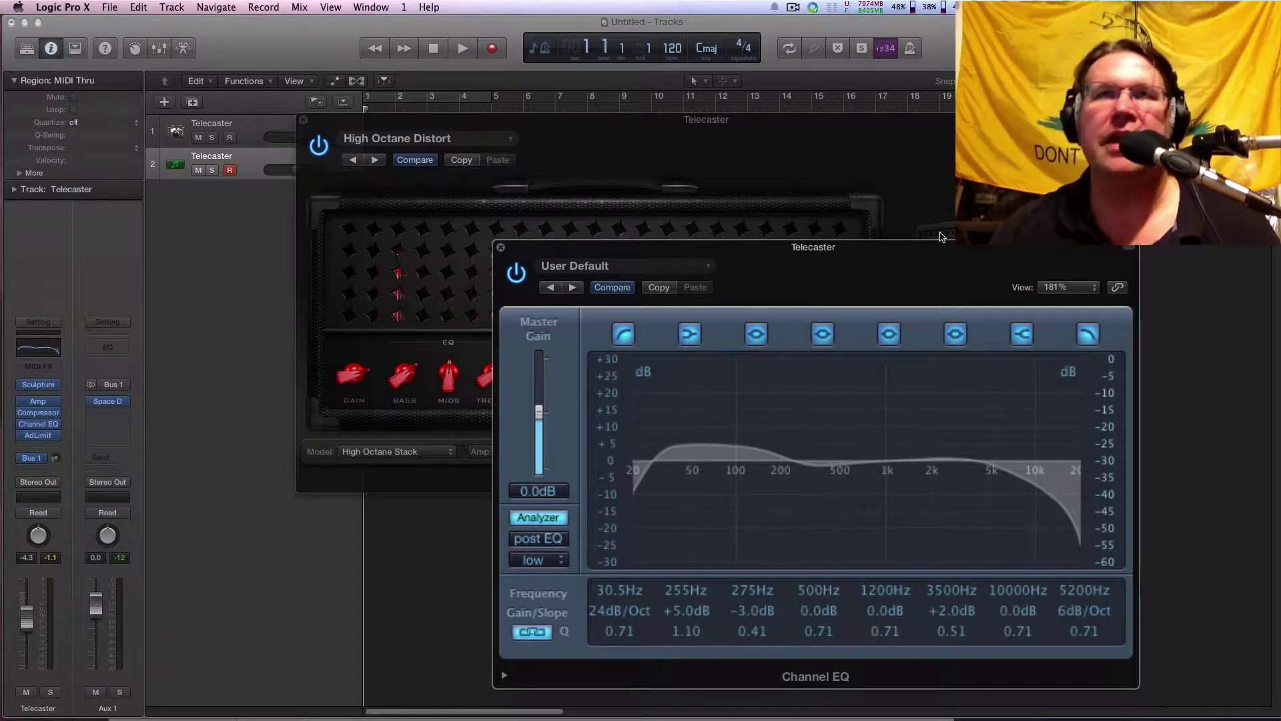
- Bring the Amp Designer forward and review its cabinet options, keeping the High Octane 4x12
left_click(733, 155)
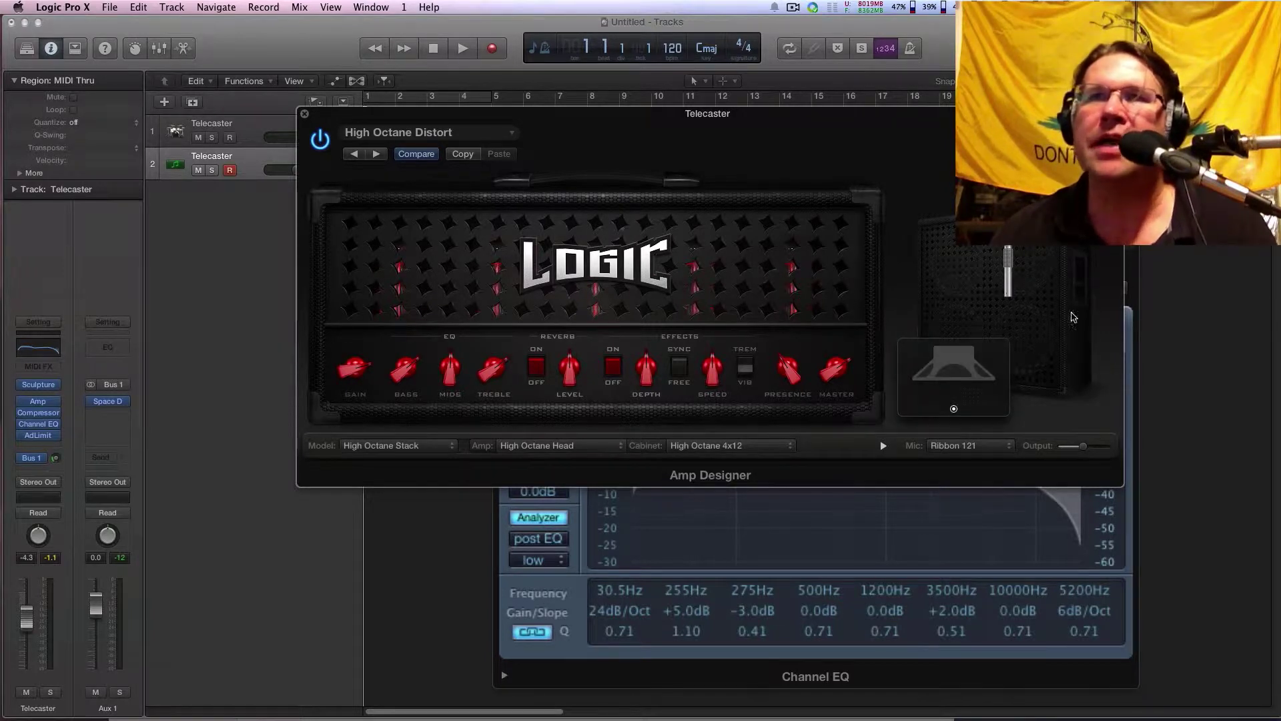
left_click(760, 445)
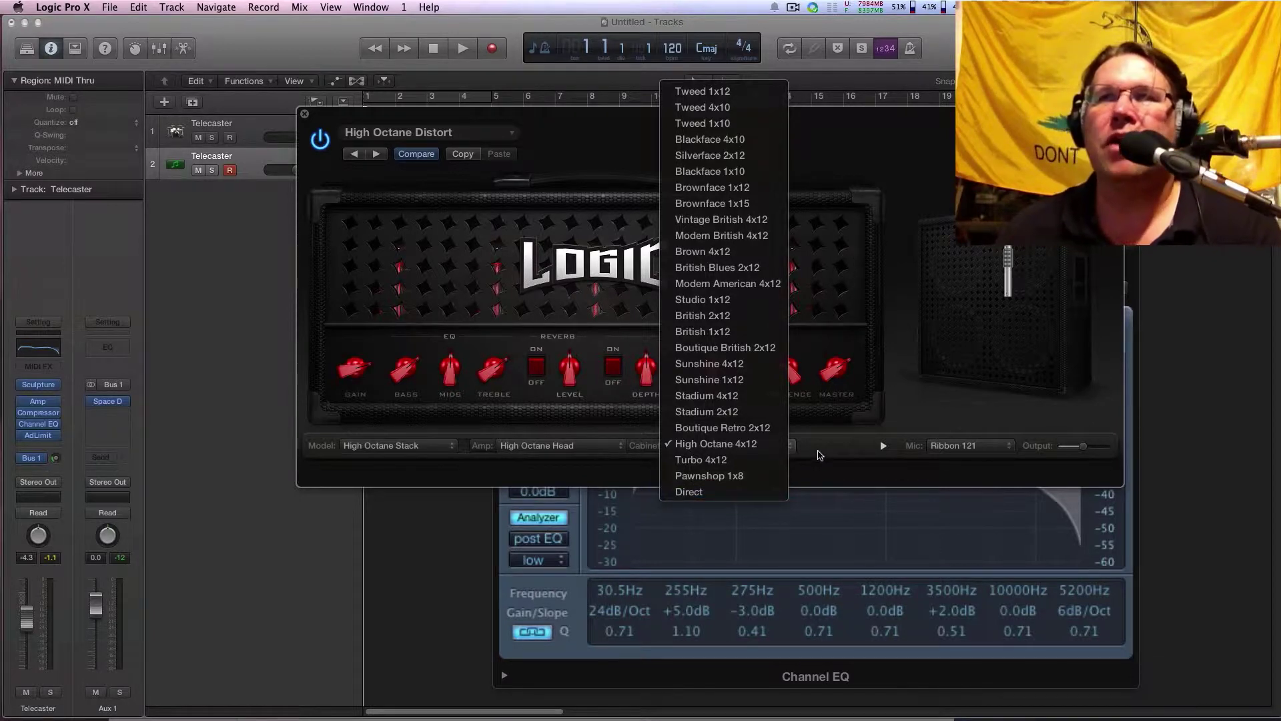
left_click(832, 447)
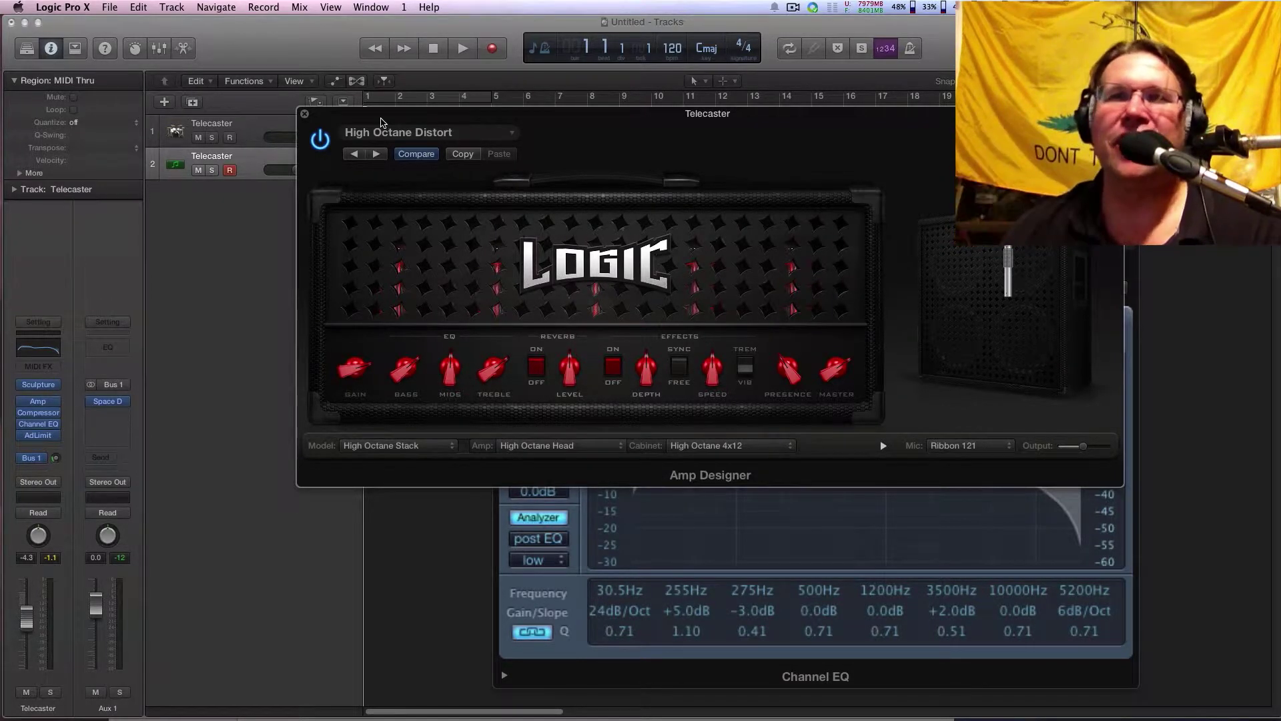
- Separate the overlapping plug-in windows and close both the Channel EQ and the Amp Designer
left_click_drag(605, 126, 597, 296)
left_click_drag(577, 248, 636, 206)
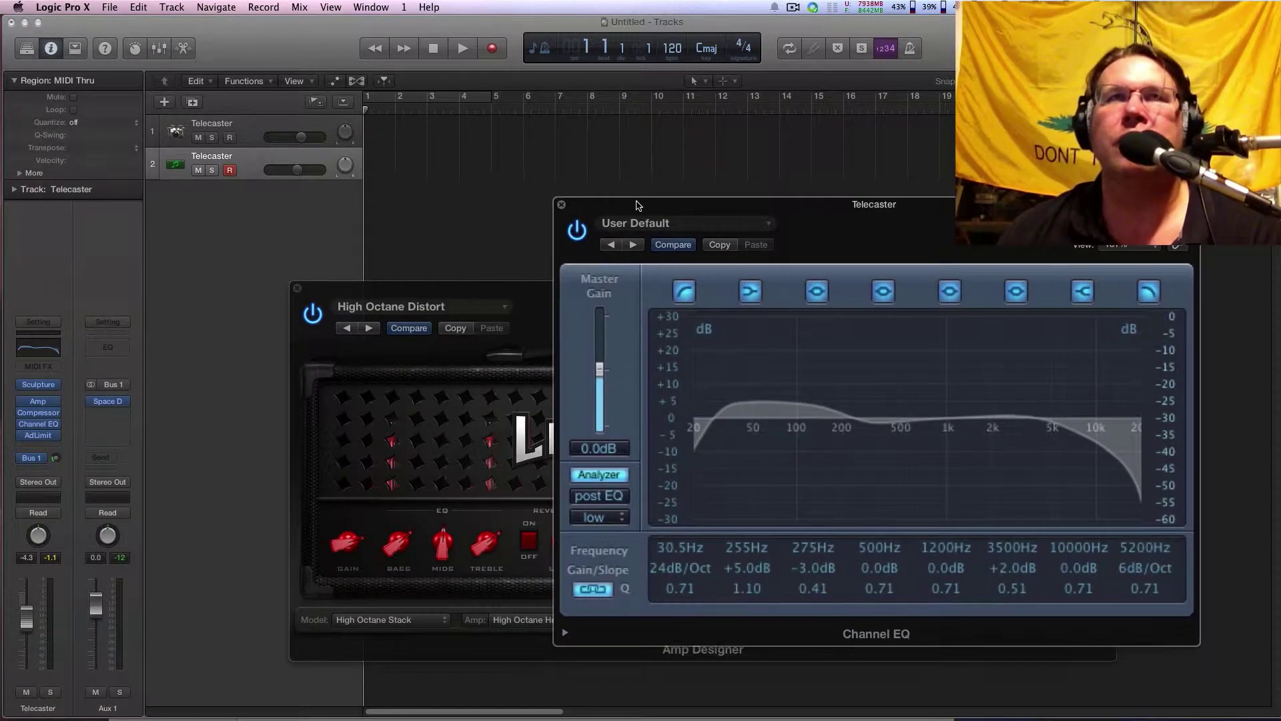
left_click_drag(419, 296, 473, 295)
left_click_drag(760, 209, 765, 294)
left_click(566, 289)
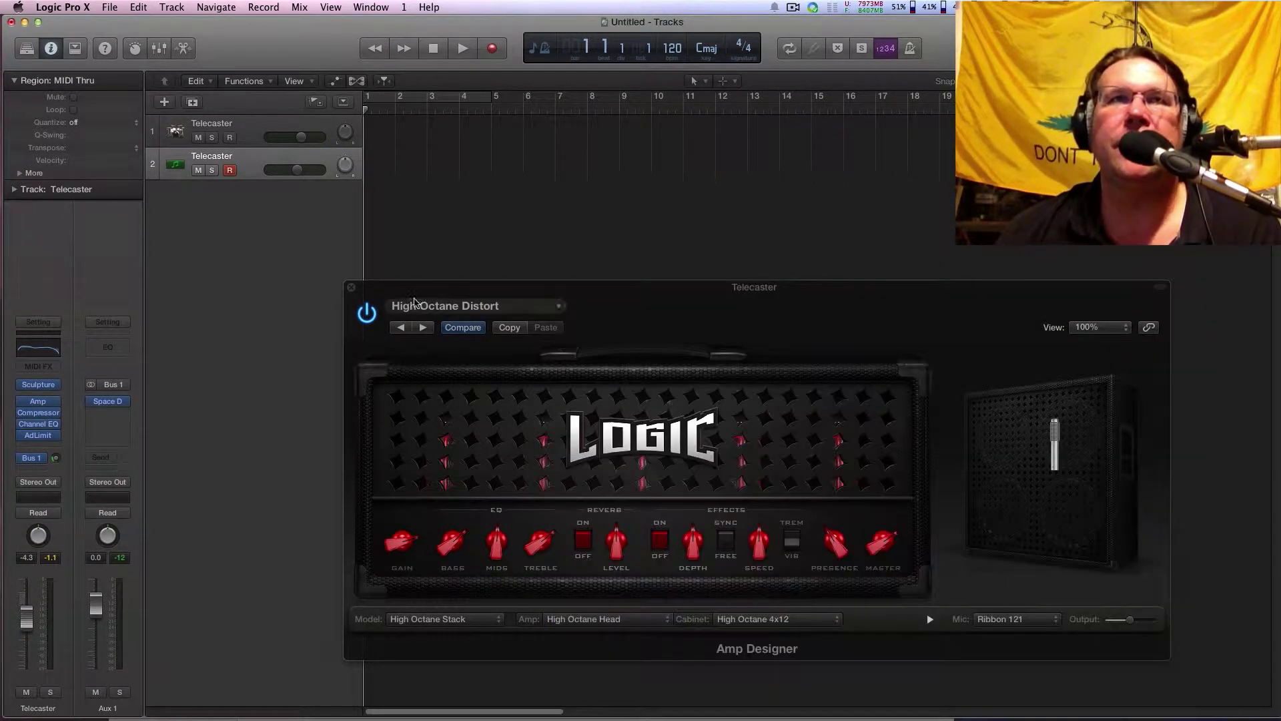
left_click(352, 288)
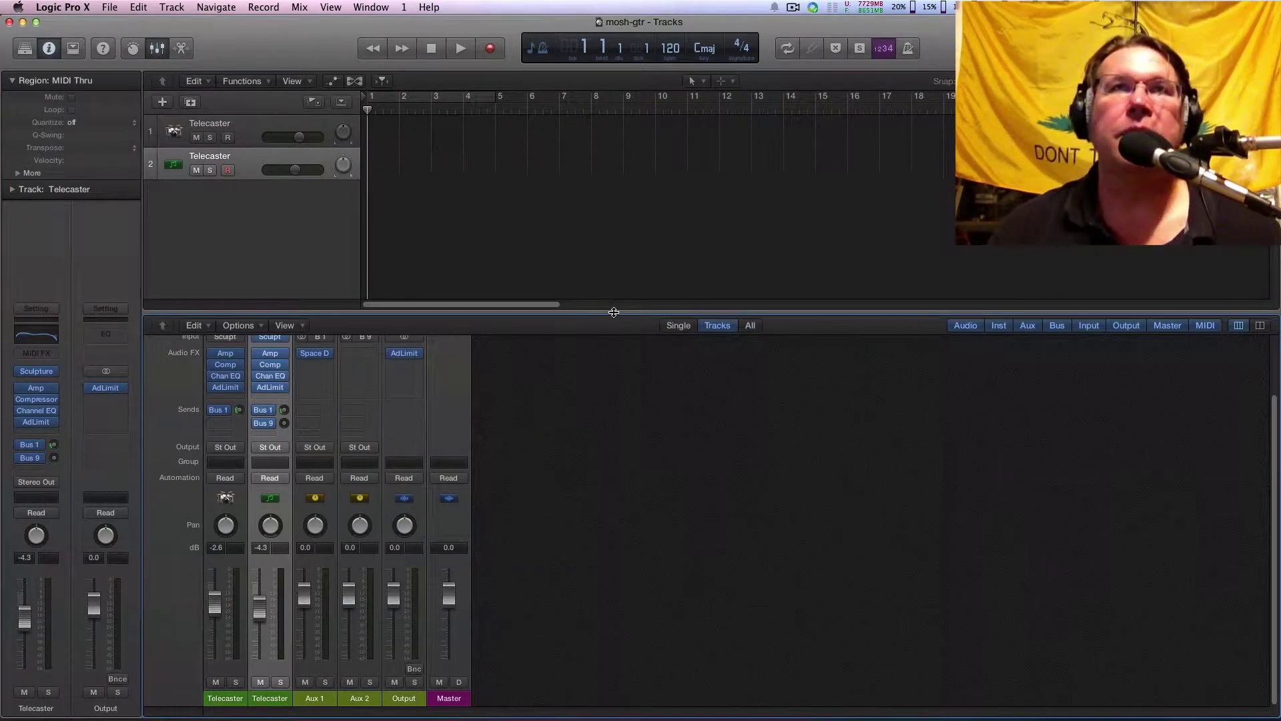
- Enlarge the mixer area and assign the second Telecaster channel's second send to Bus 9
left_click_drag(614, 311, 613, 277)
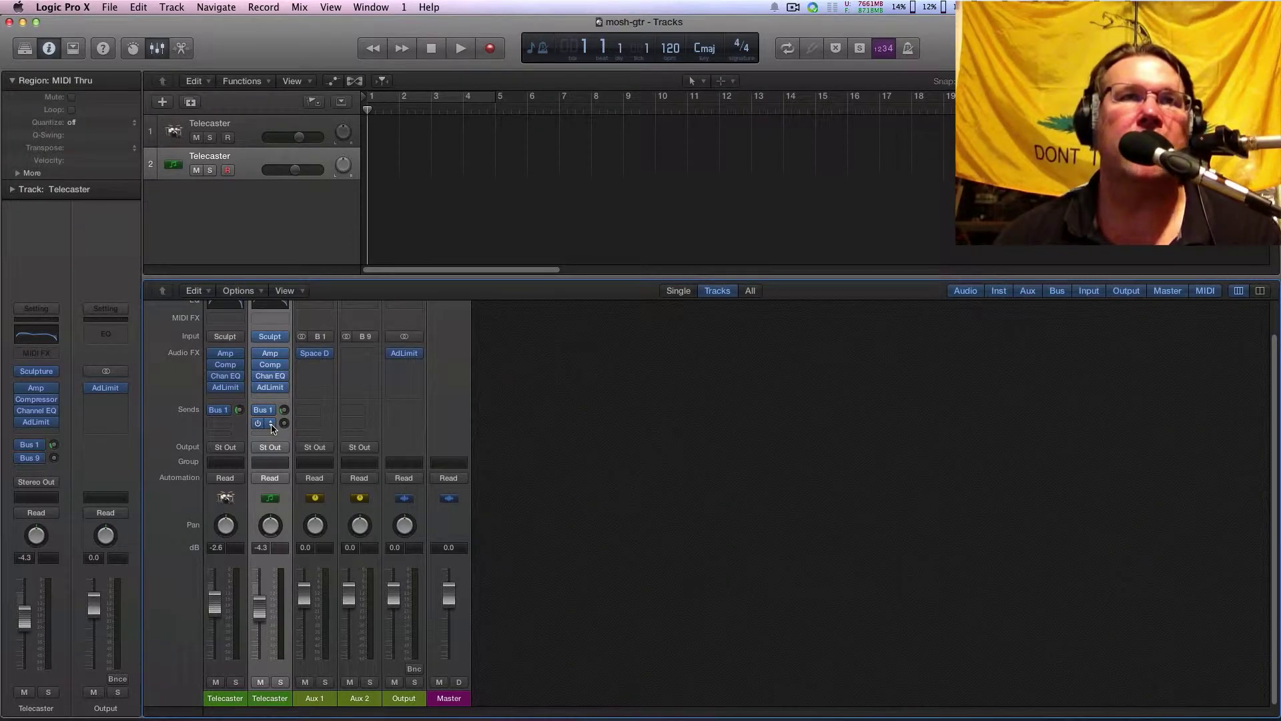
left_click(271, 424)
mouse_move(325, 510)
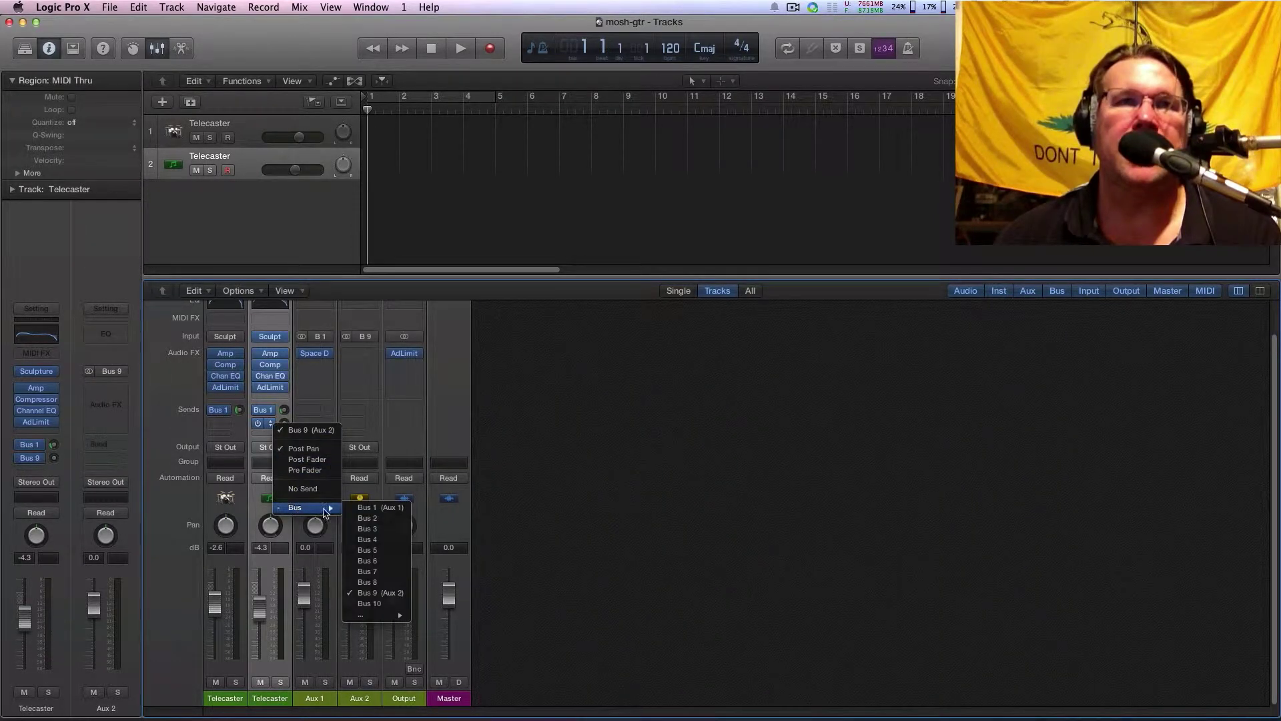
left_click(386, 597)
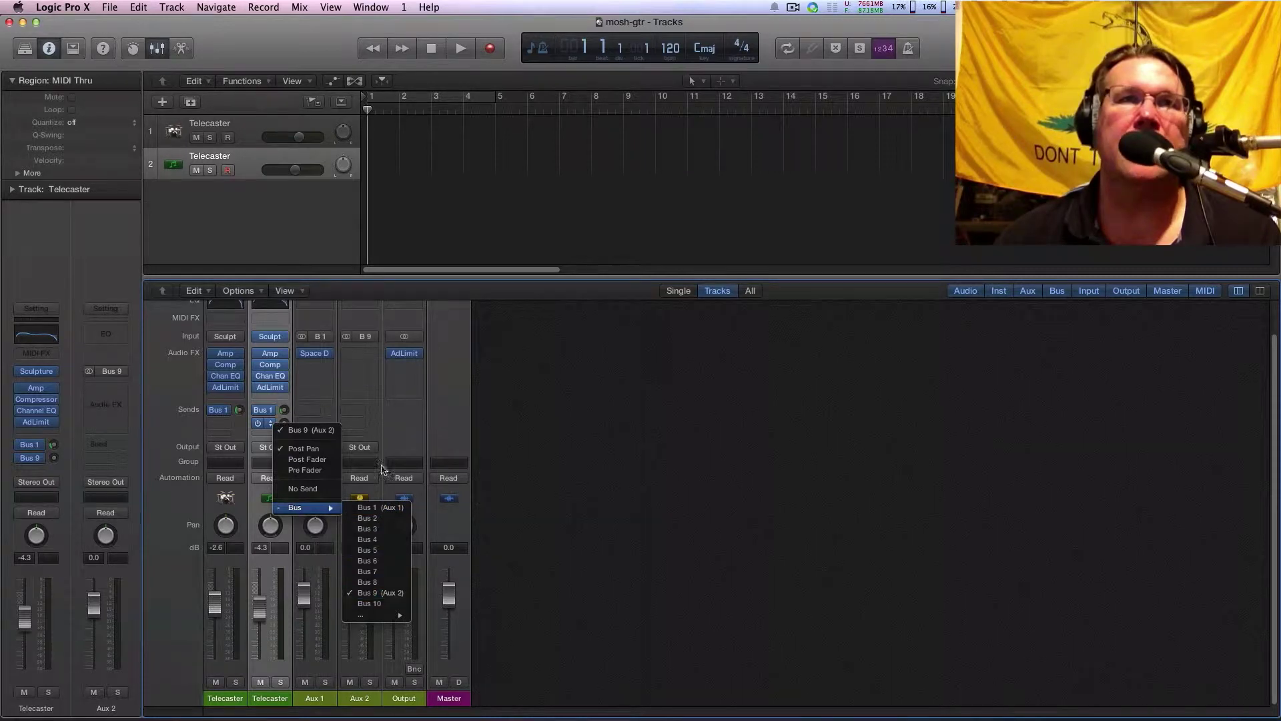
- Add a third send routed to Bus 10 on the second Telecaster channel
left_click(267, 423)
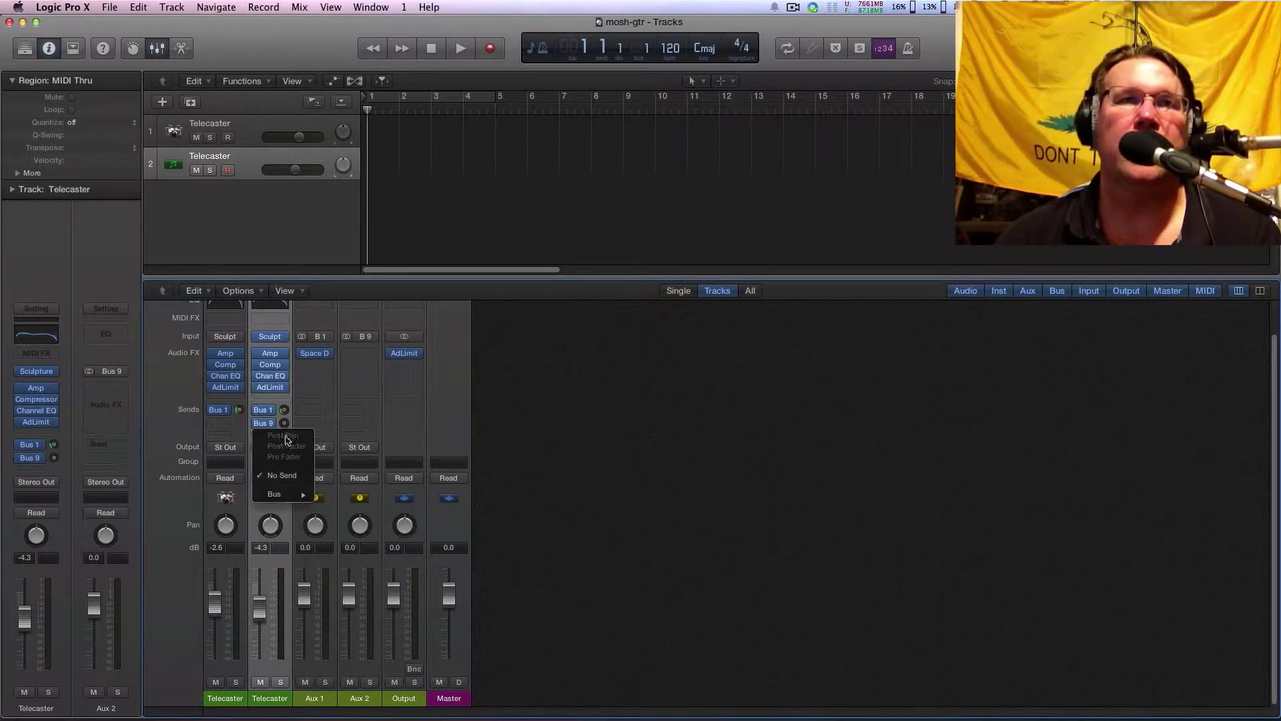
mouse_move(297, 499)
left_click(353, 590)
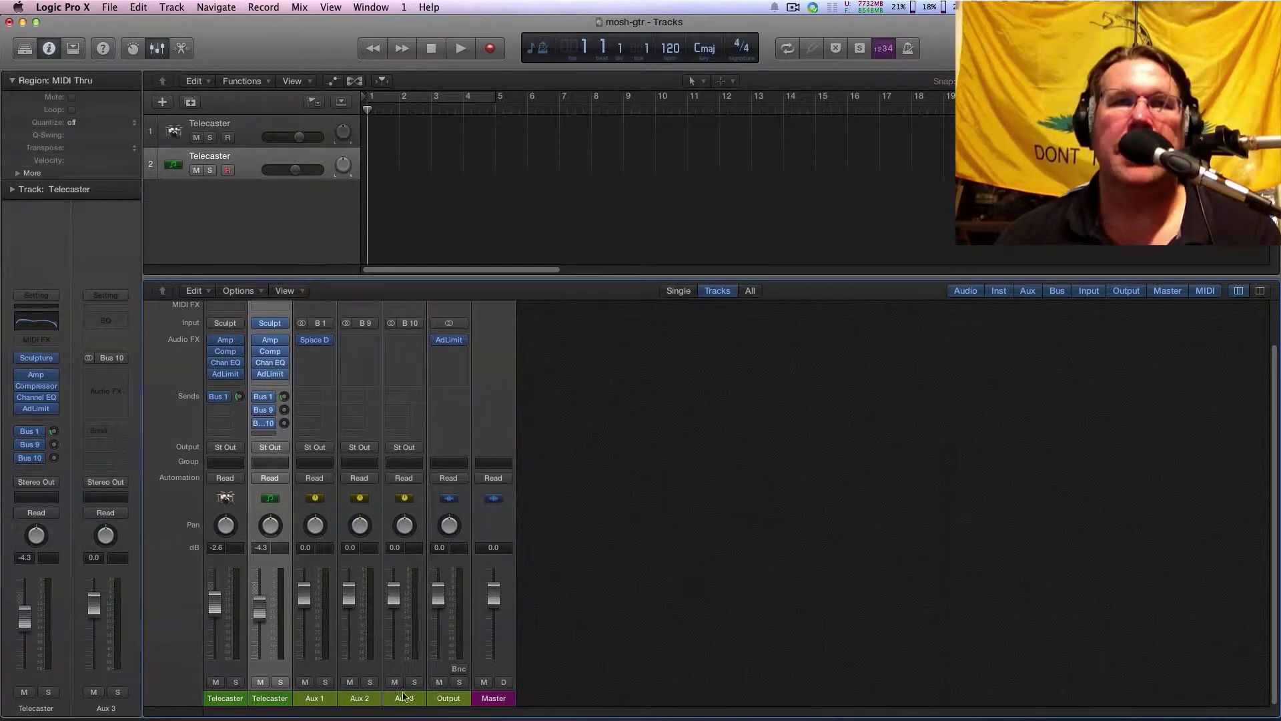
- Rename the Aux 2 channel as Harm L and the Aux 3 channel as Harm R
left_click(373, 702)
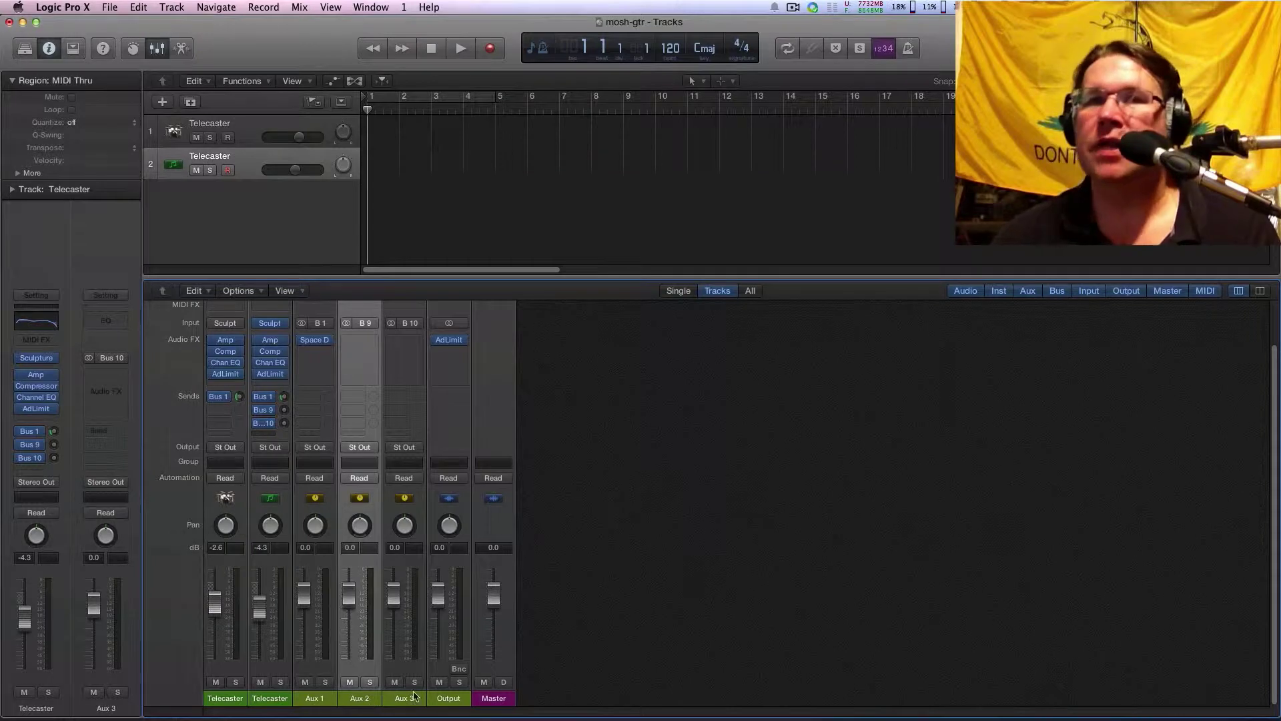
double_click(368, 698)
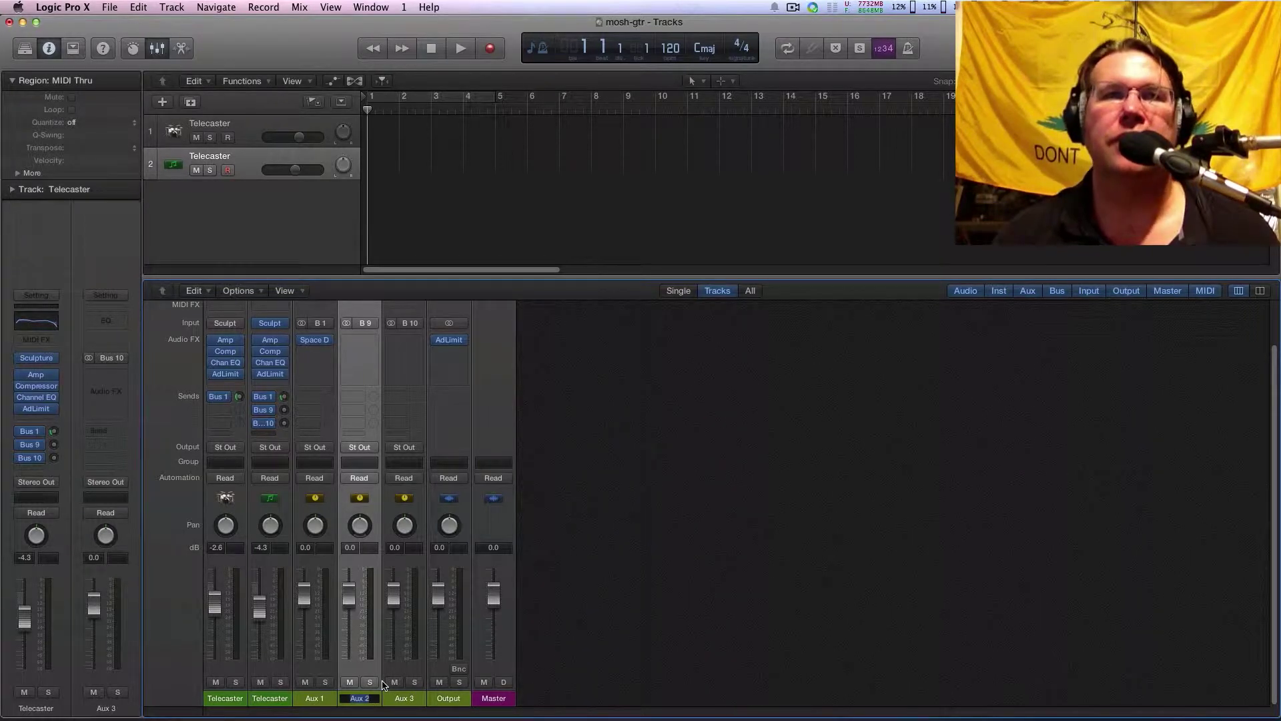
type("H")
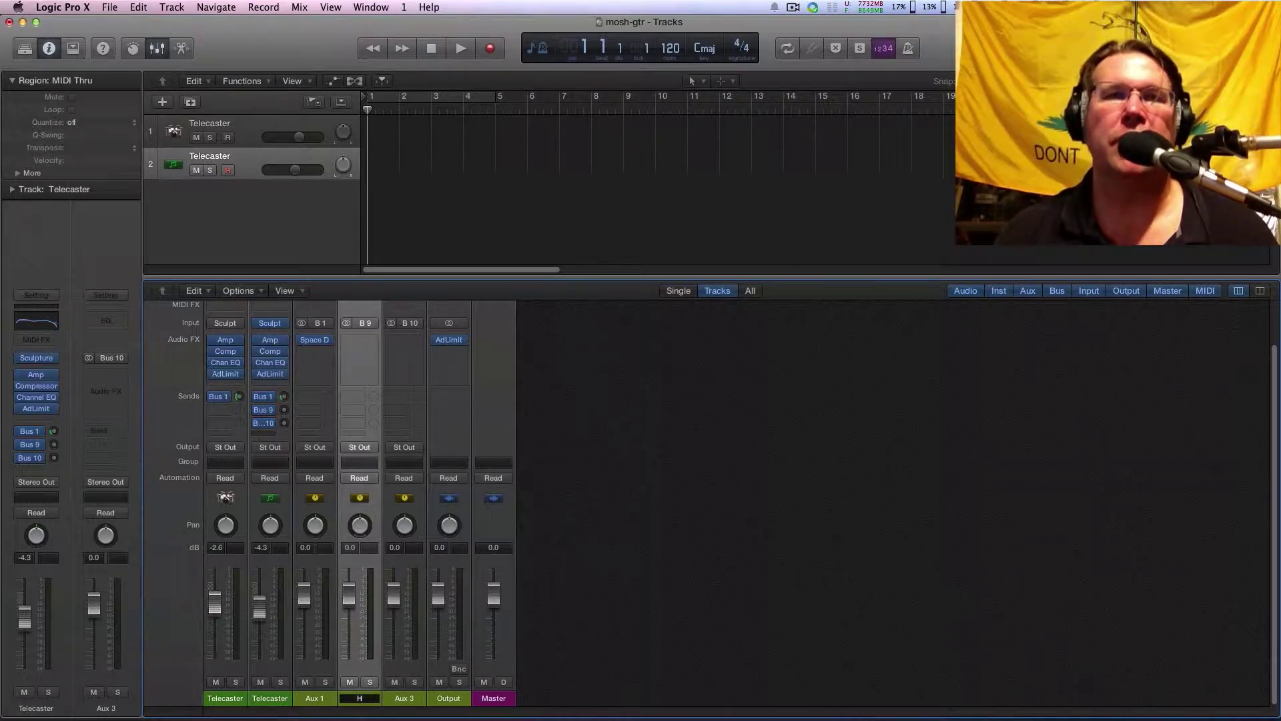
type("arm L")
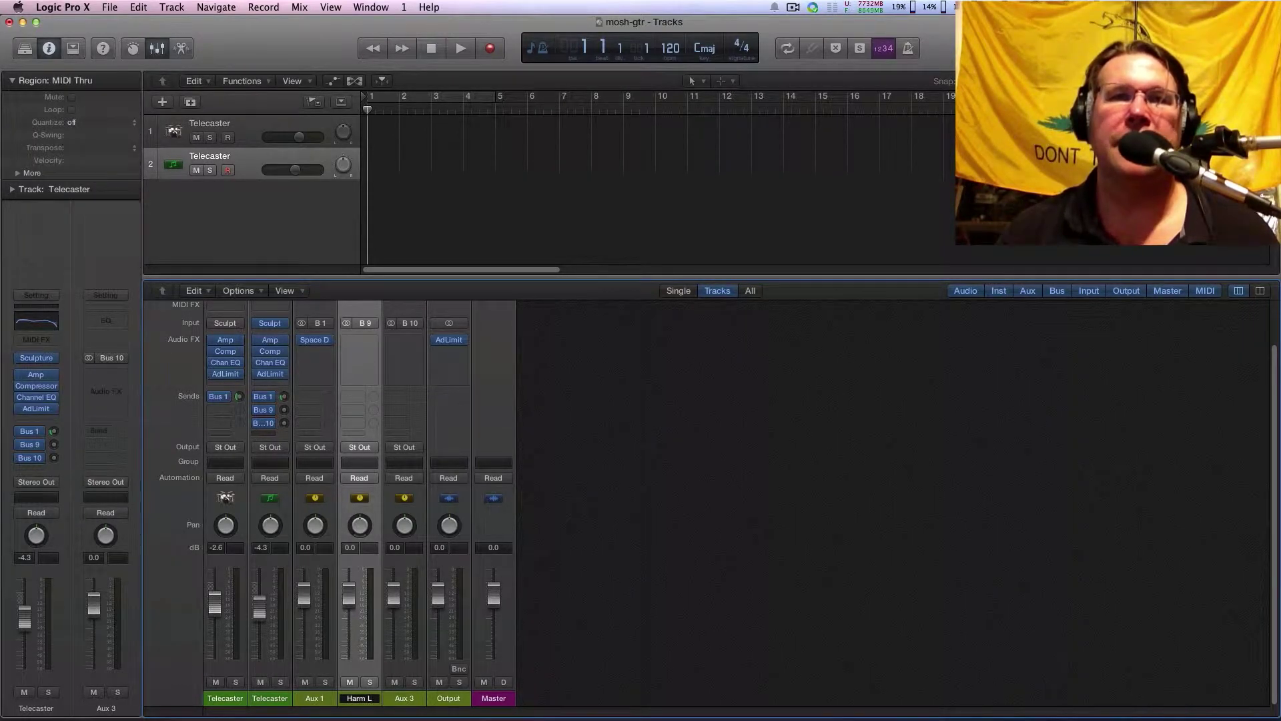
key("Tab")
type("H")
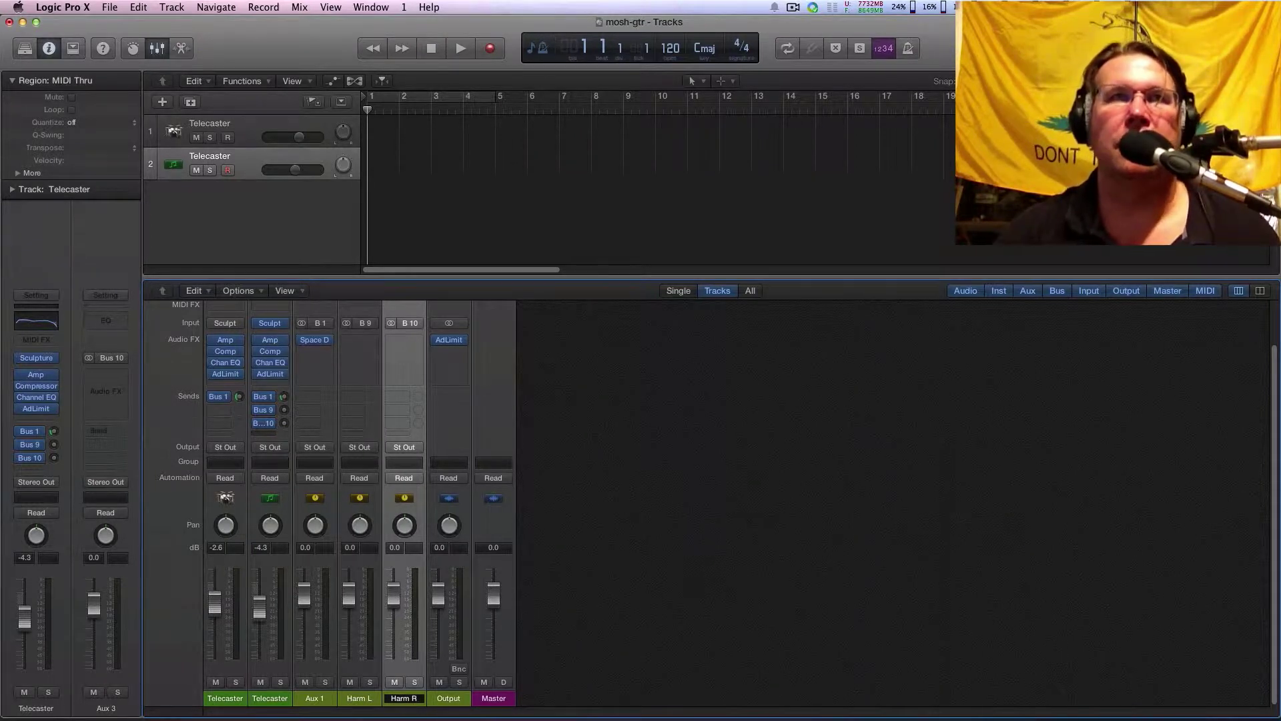
type("arm R")
key("Return")
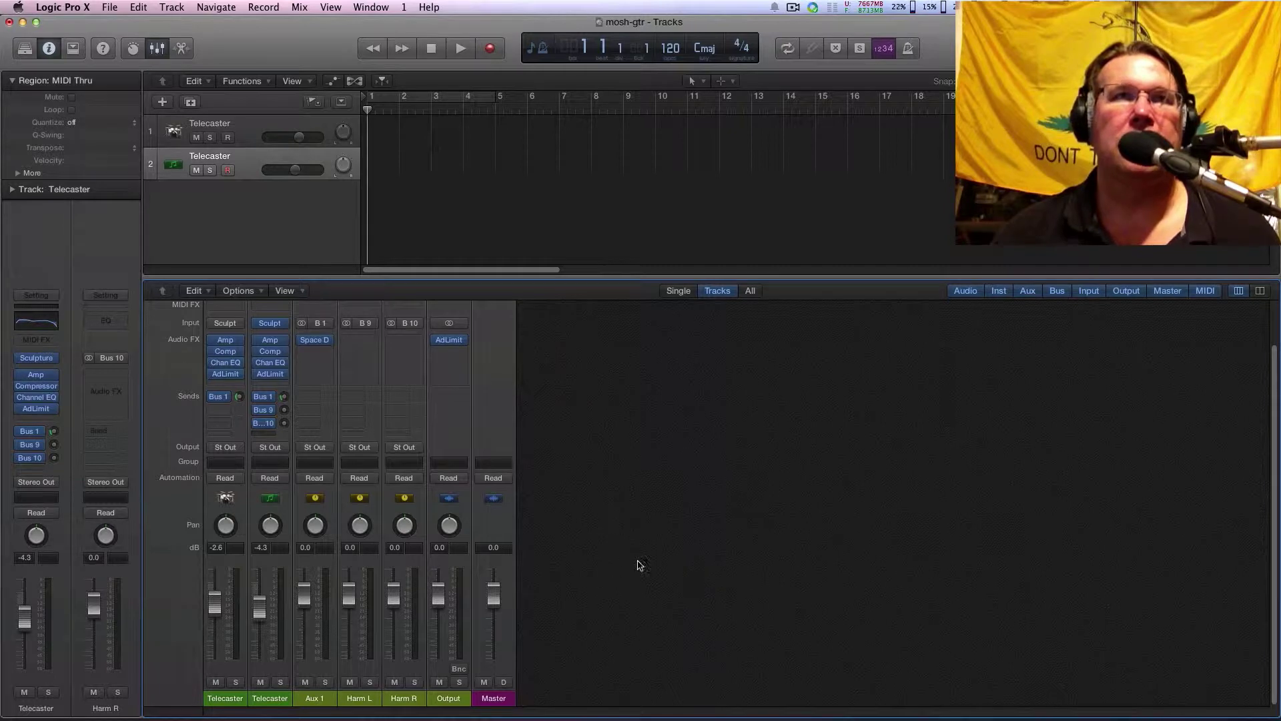
- Set the second Telecaster channel's Bus 9 and Bus 10 send levels to 0.0 dB
mouse_move(269, 399)
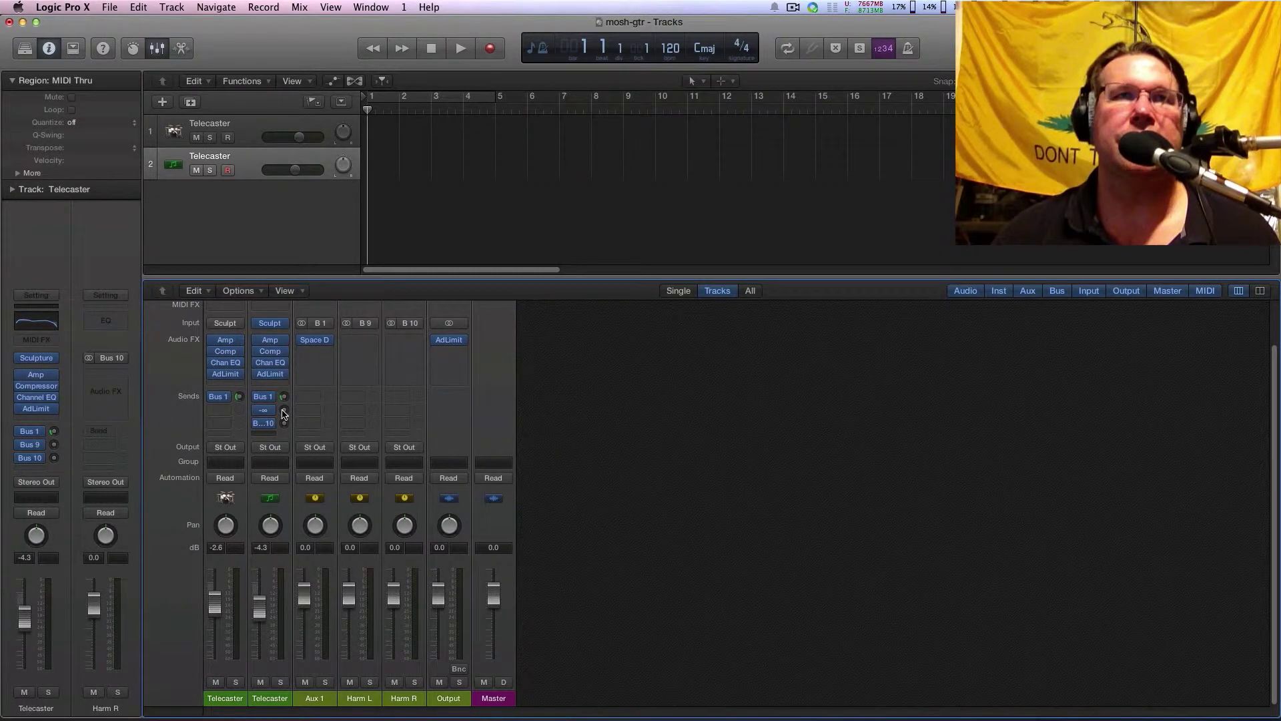
left_click_drag(282, 414, 405, 397)
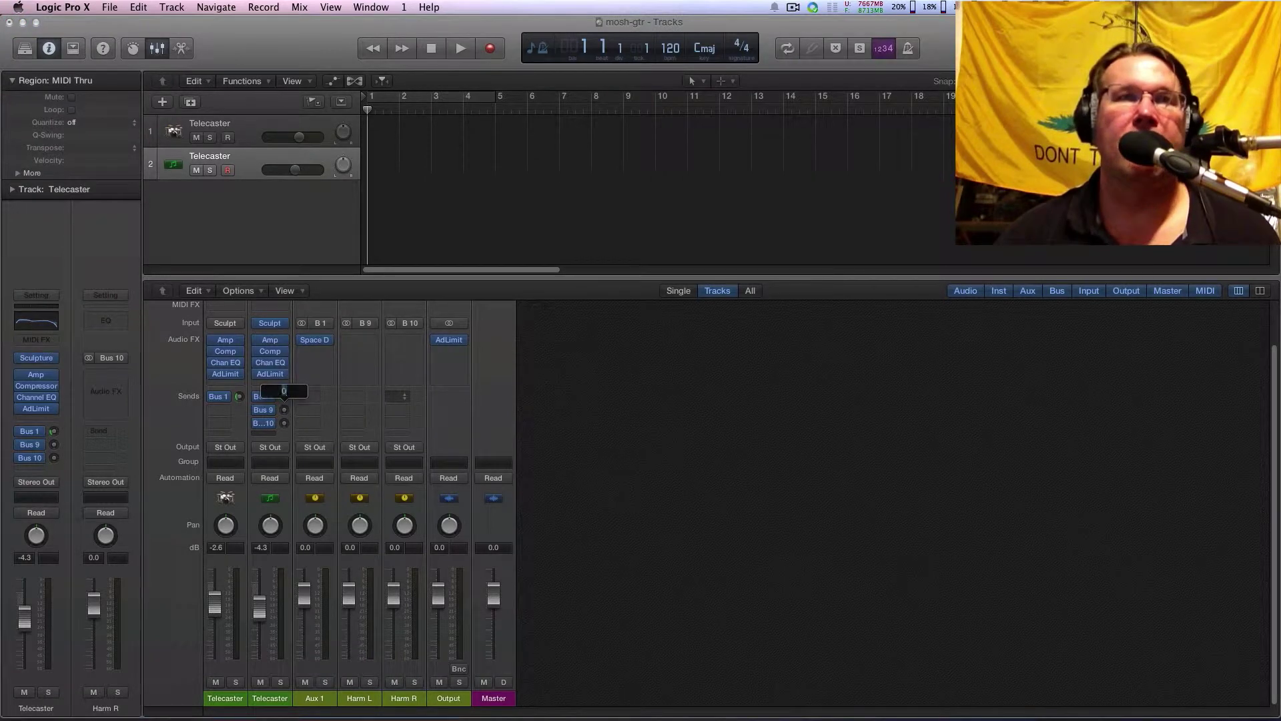
key("Return")
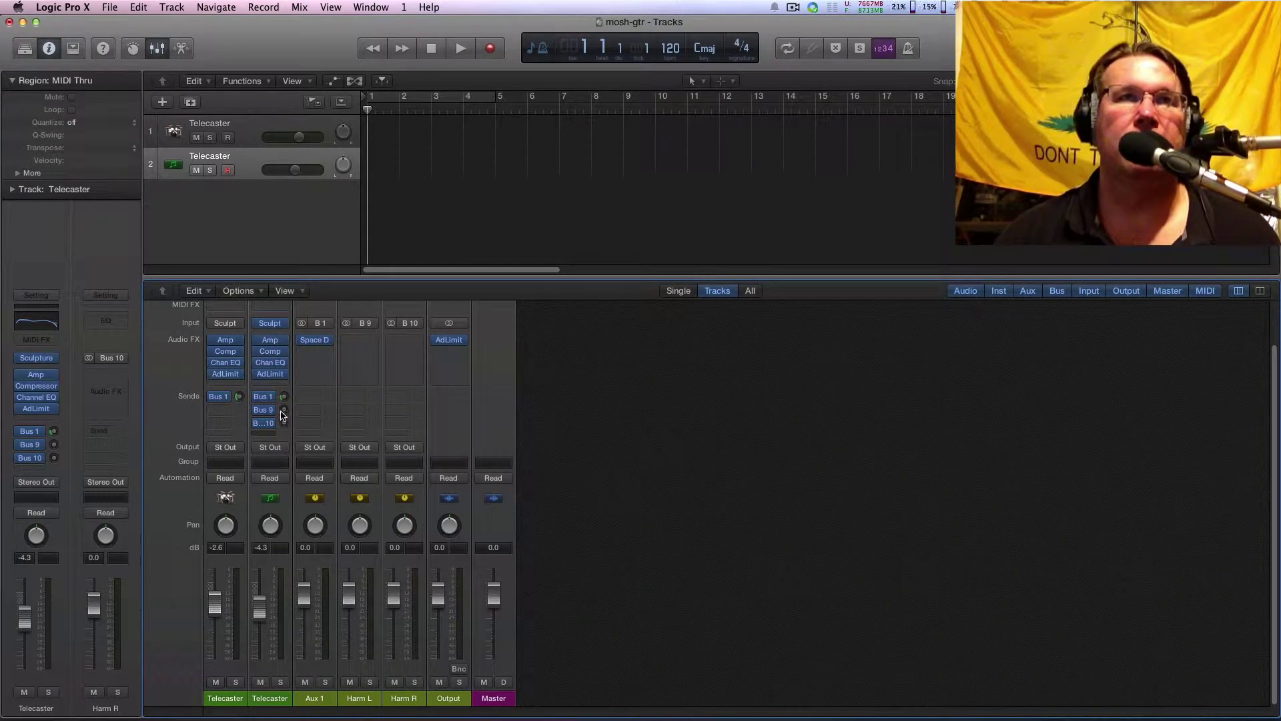
left_click(285, 412)
left_click(286, 411)
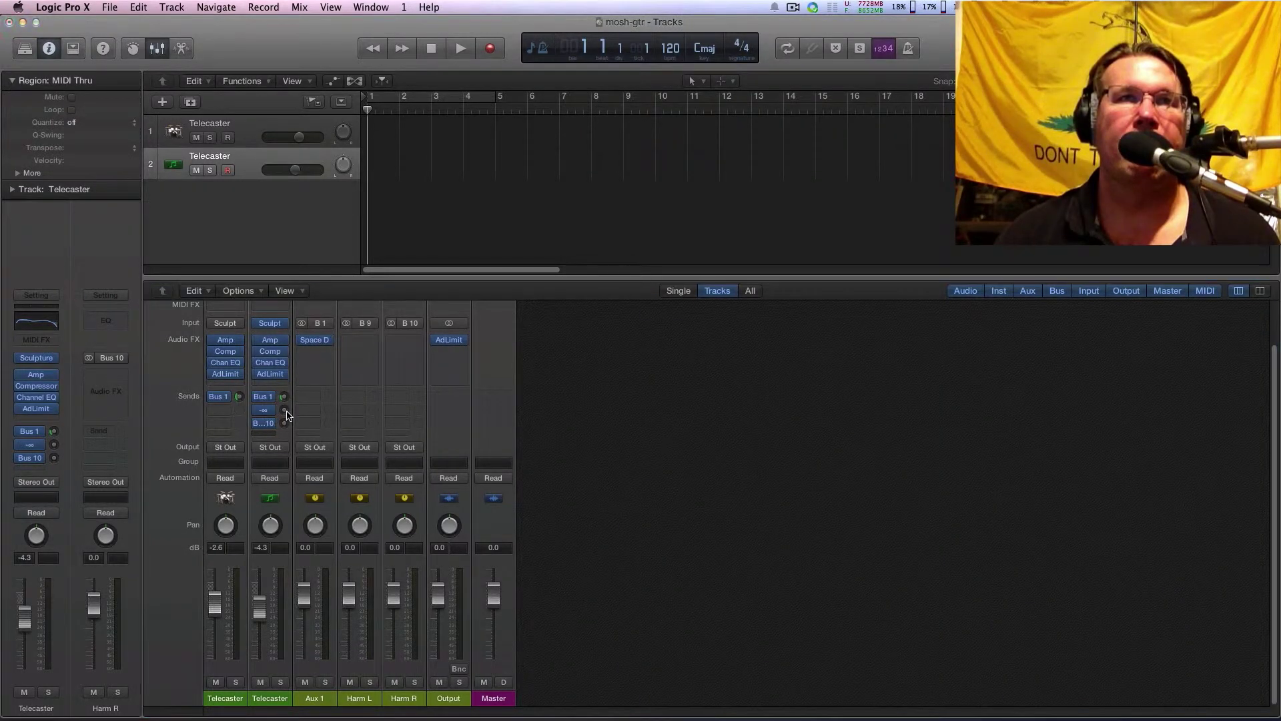
double_click(286, 412)
key("Return")
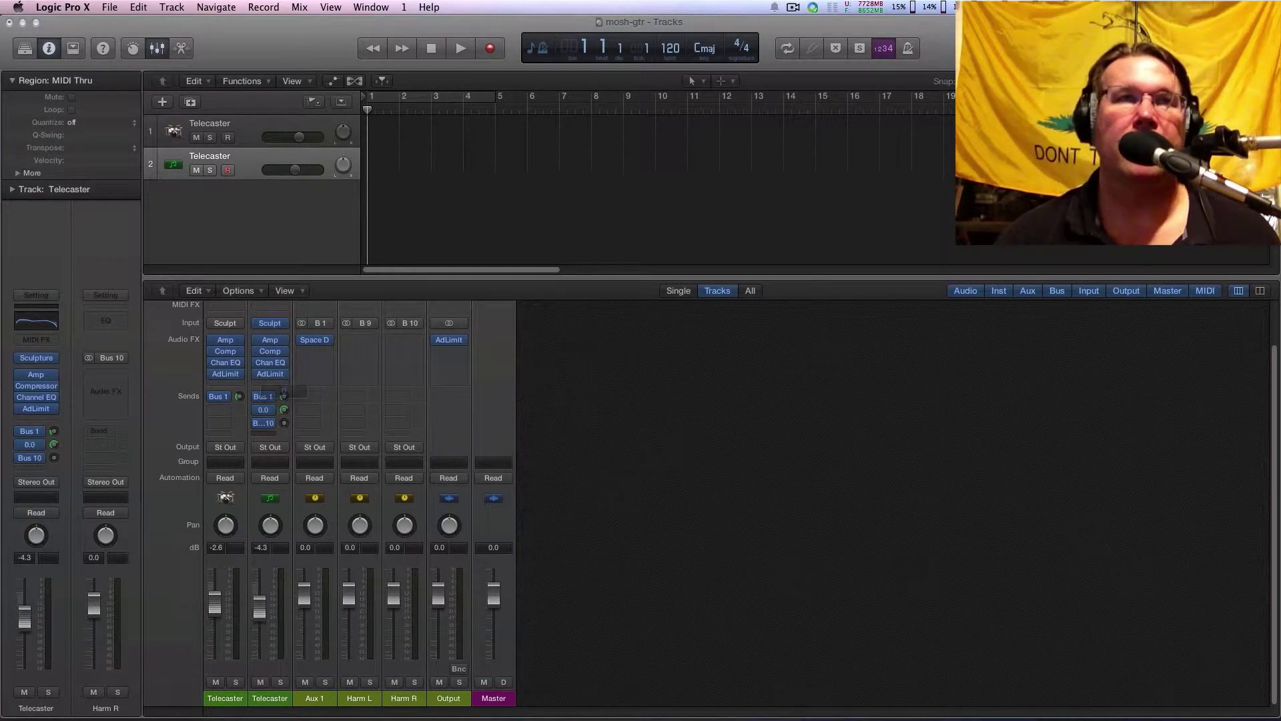
left_click(285, 424)
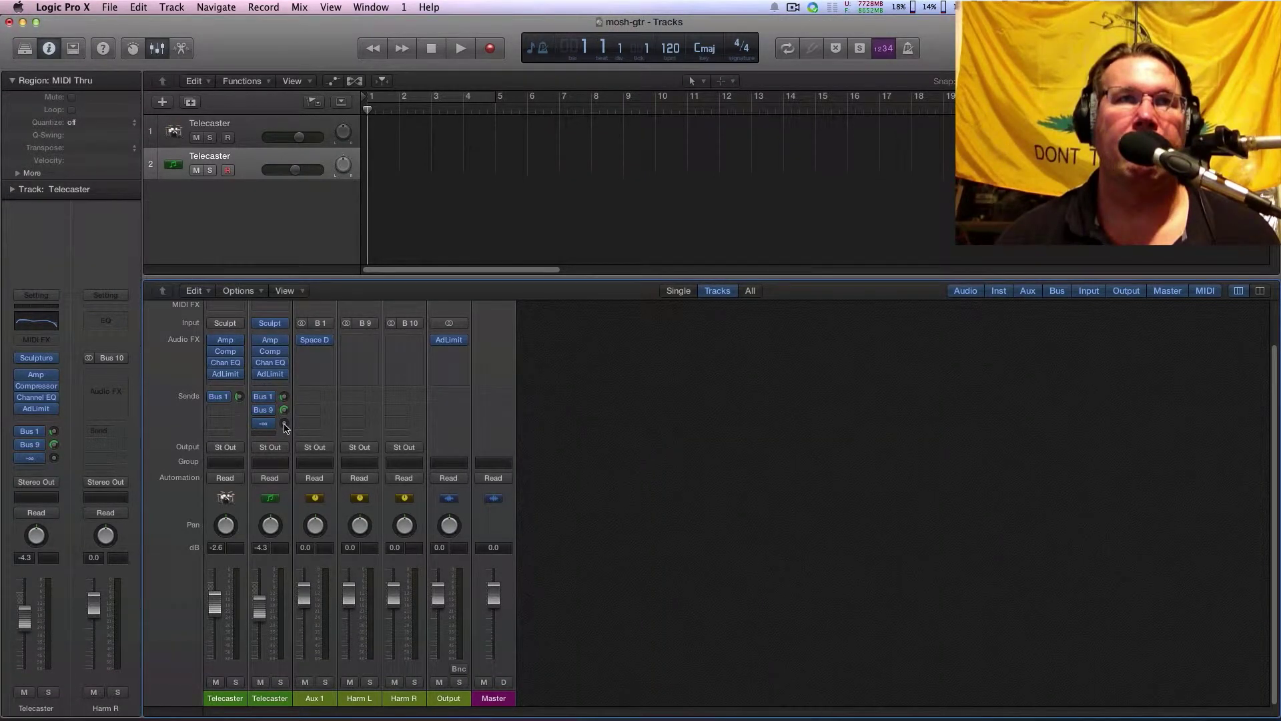
double_click(285, 425)
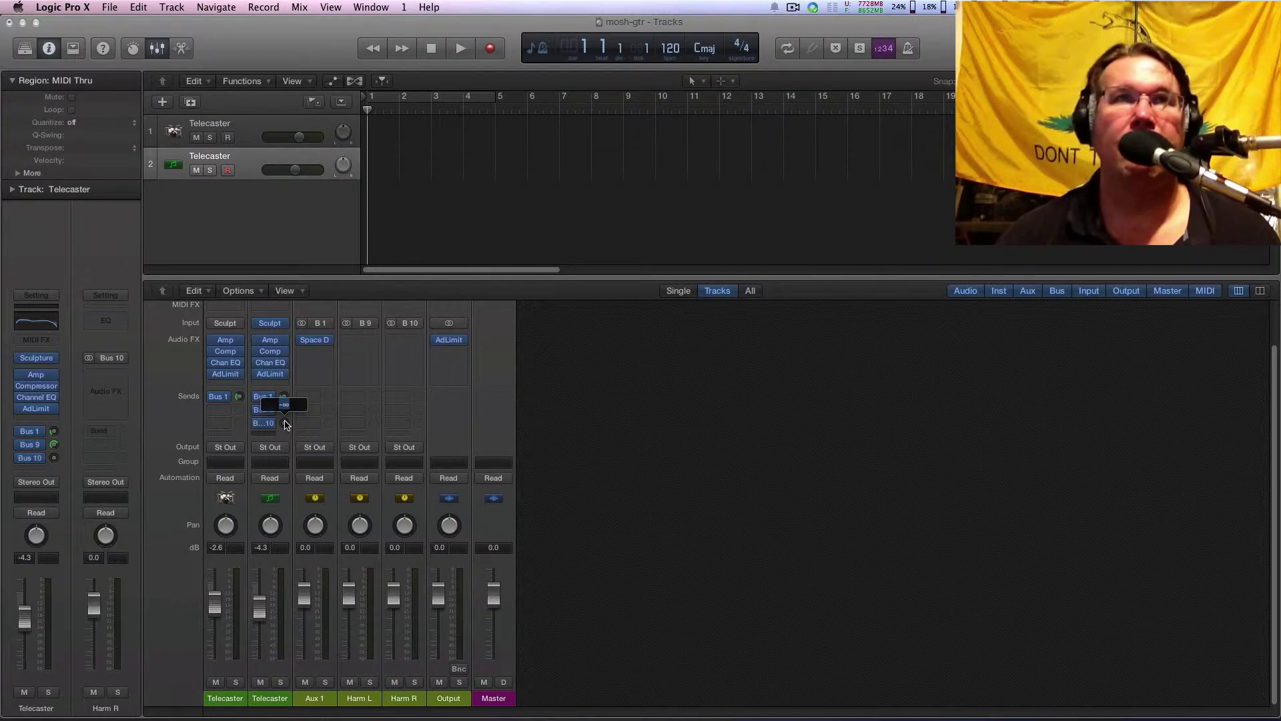
key("Return")
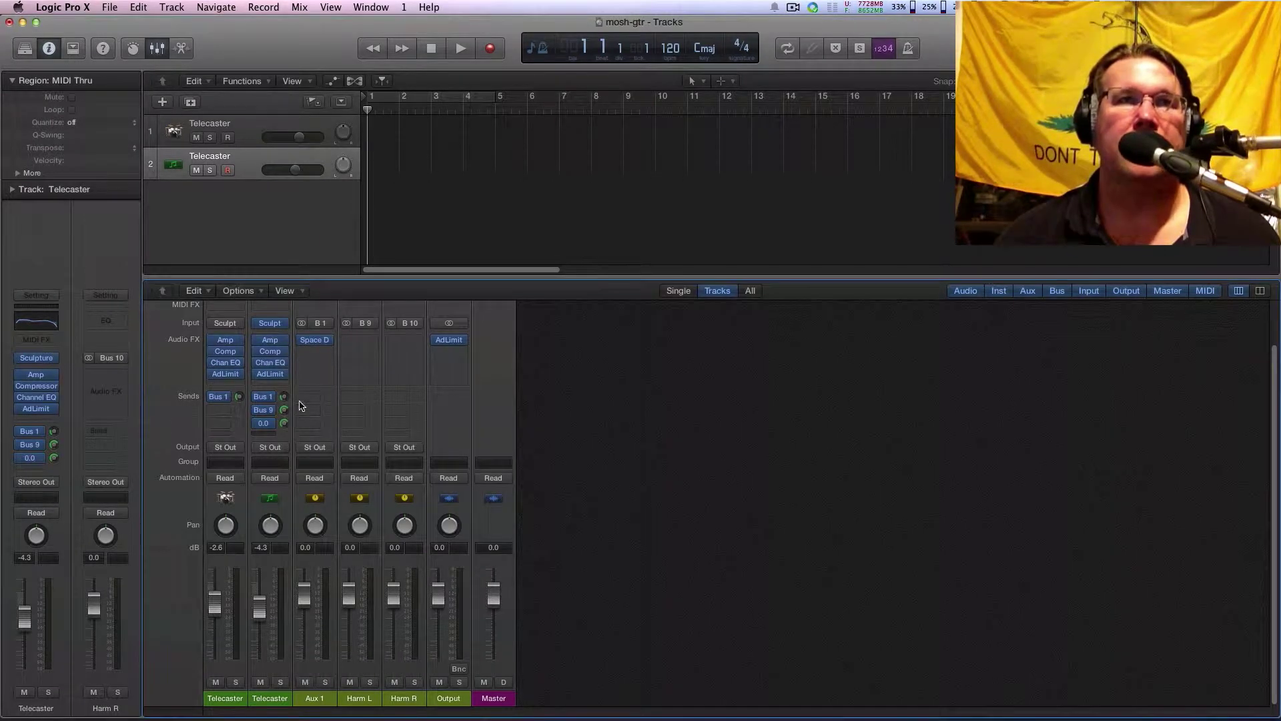
- Pan the Harm L channel to the left and the Harm R channel to the right
left_click(377, 699)
left_click(406, 701)
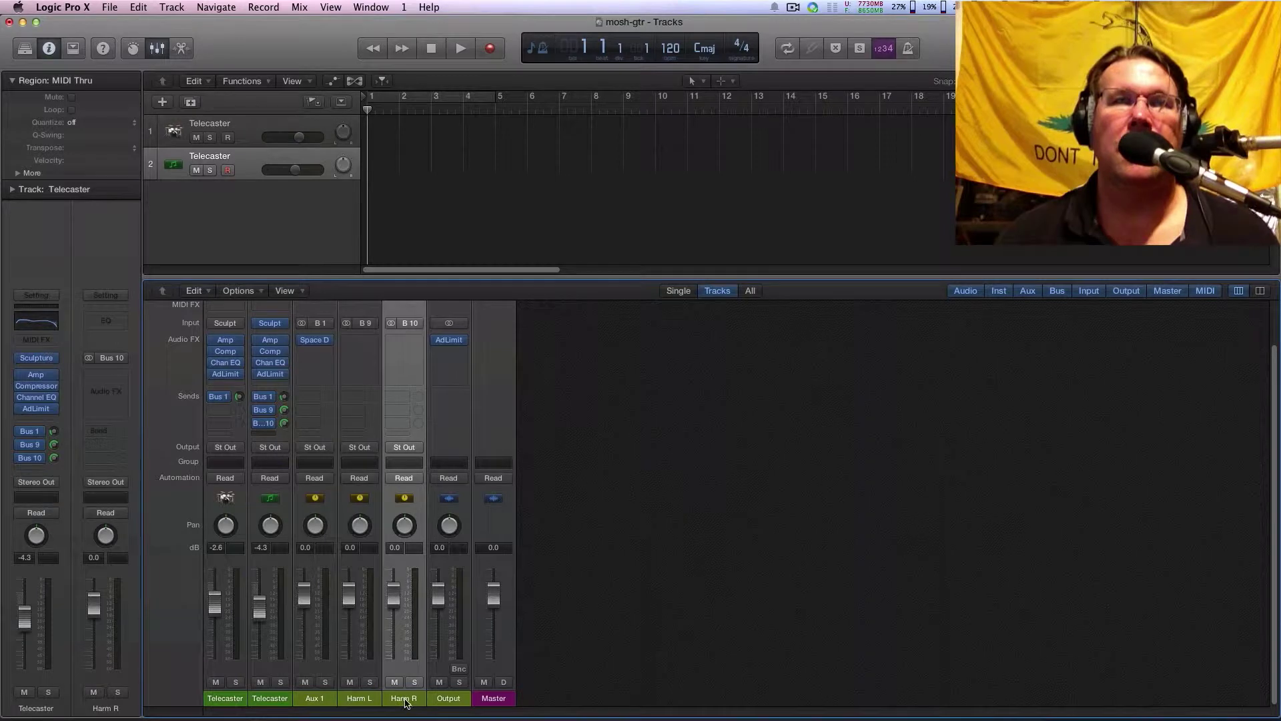
left_click(365, 343)
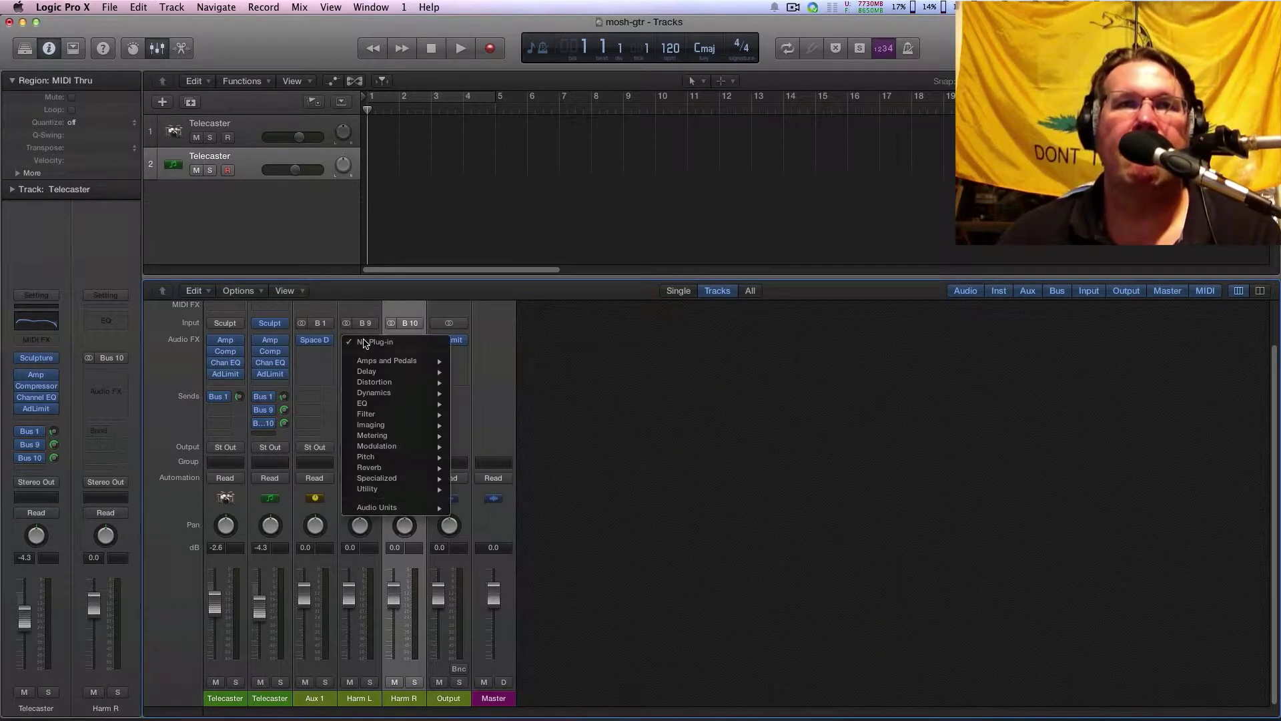
left_click(686, 439)
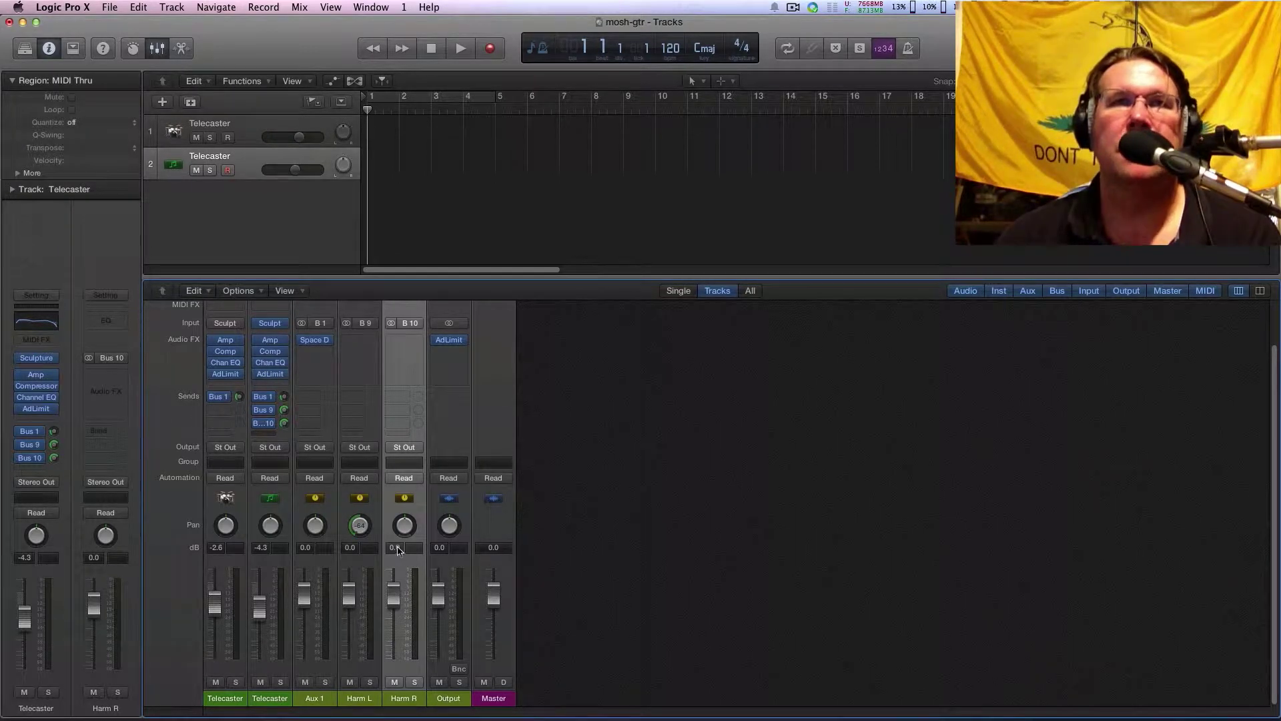
left_click_drag(408, 529, 408, 518)
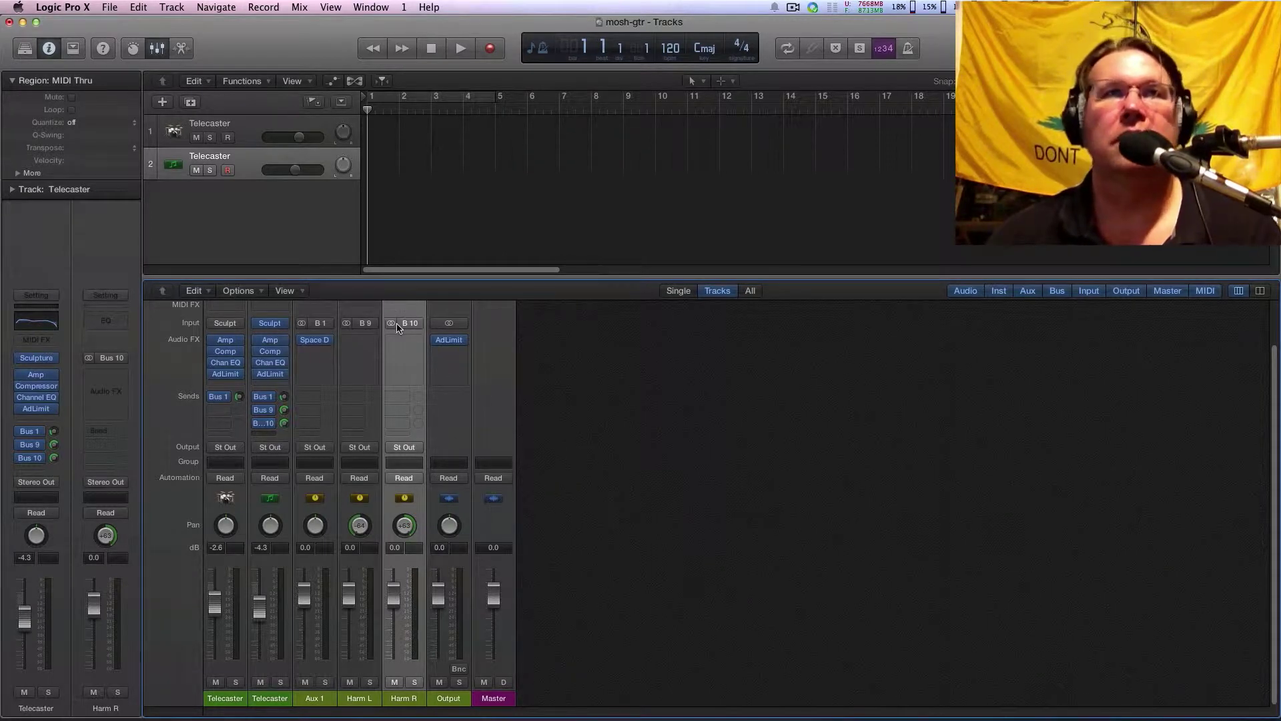
- Insert the Pitch Shifter effect on the Harm L channel and move its window clear of the mixer
left_click(366, 344)
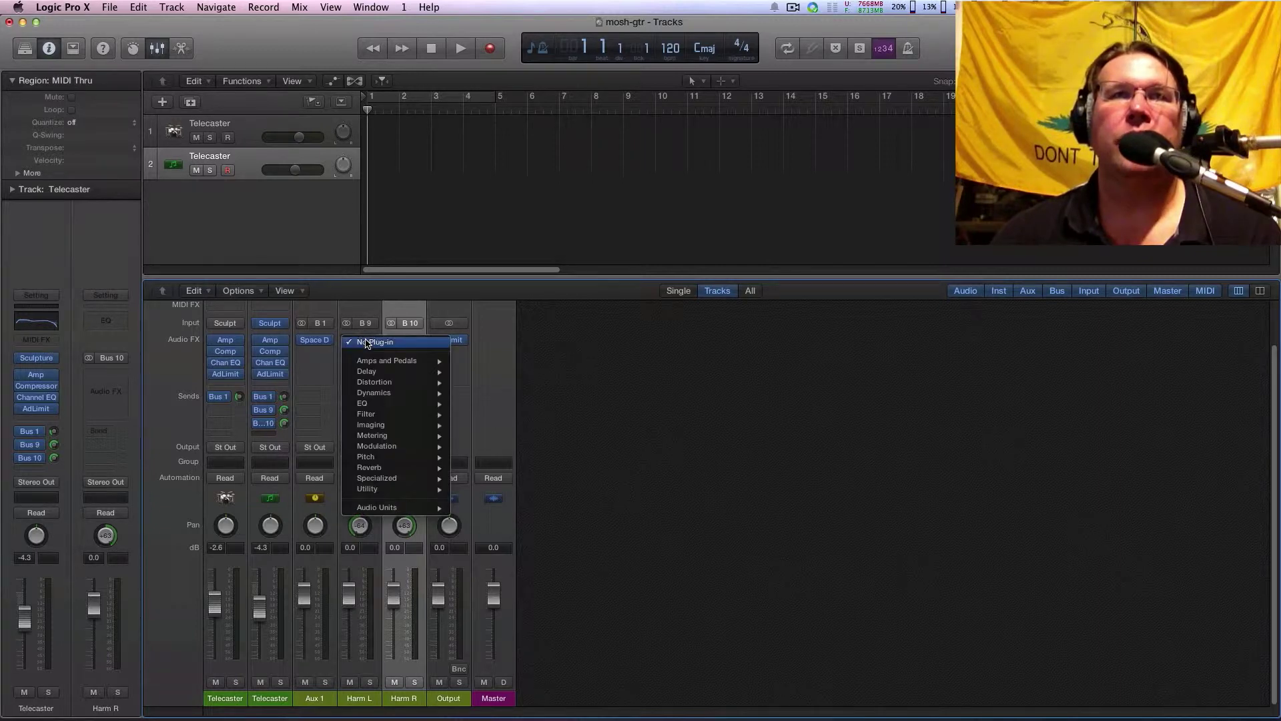
mouse_move(380, 457)
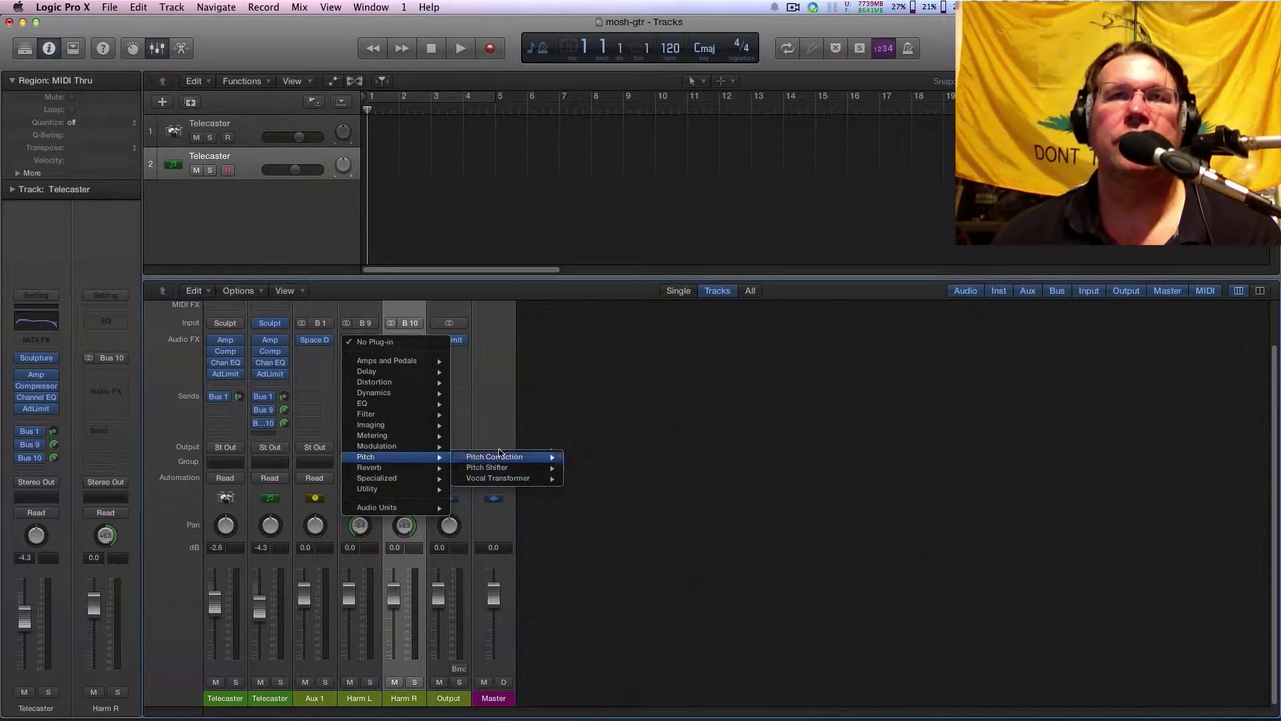
mouse_move(512, 469)
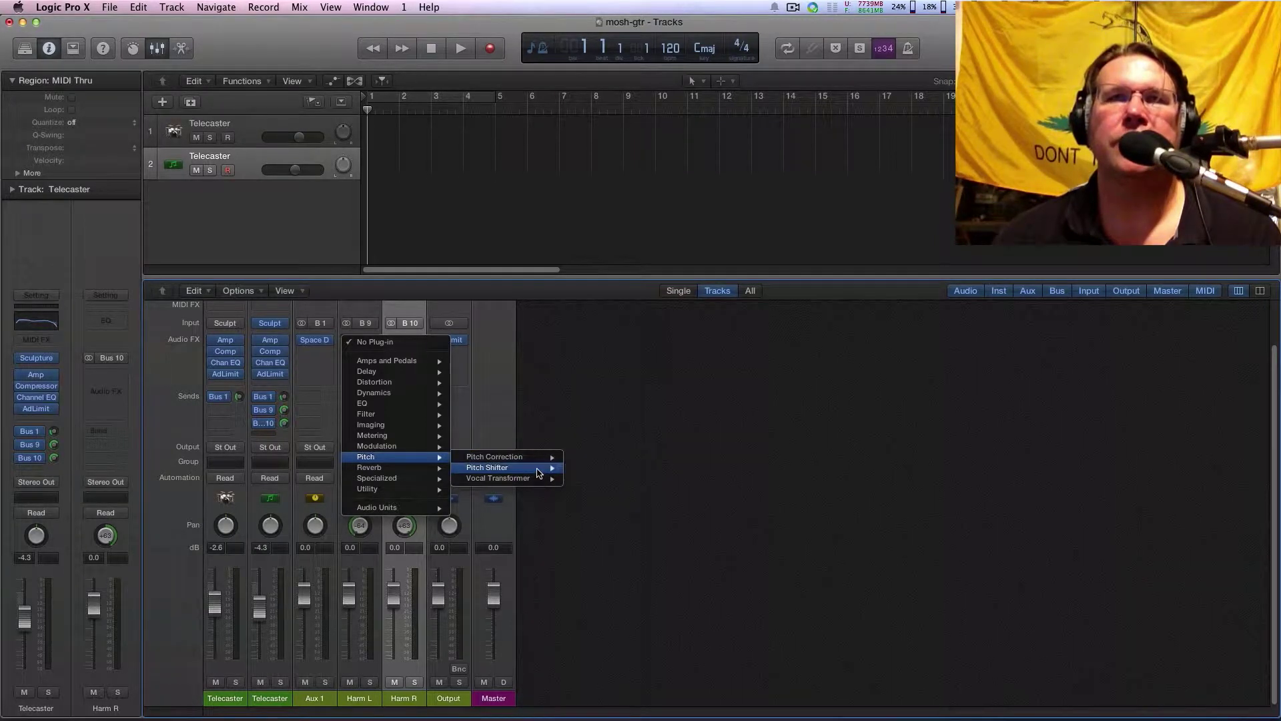
left_click(584, 470)
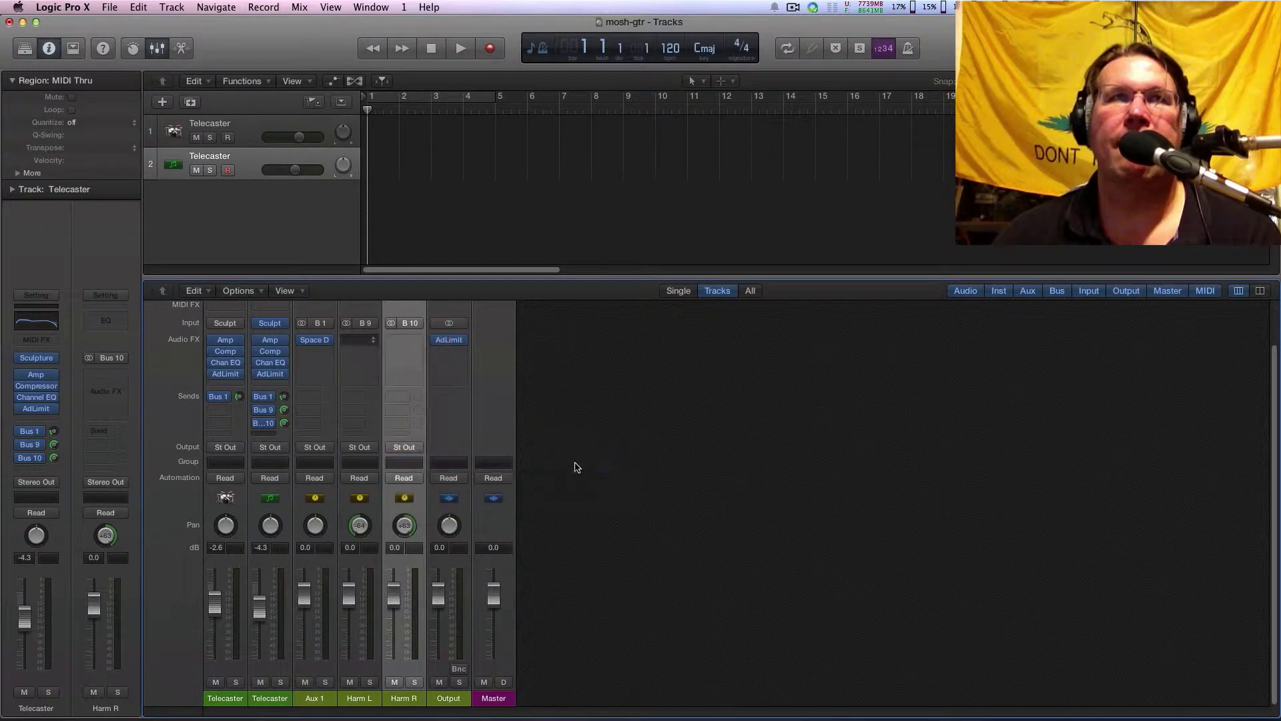
left_click_drag(127, 57, 283, 87)
- Insert the stereo Pitch Shifter effect on the Harm R channel and place the Harm L and Harm R plug-in windows side by side
left_click(405, 342)
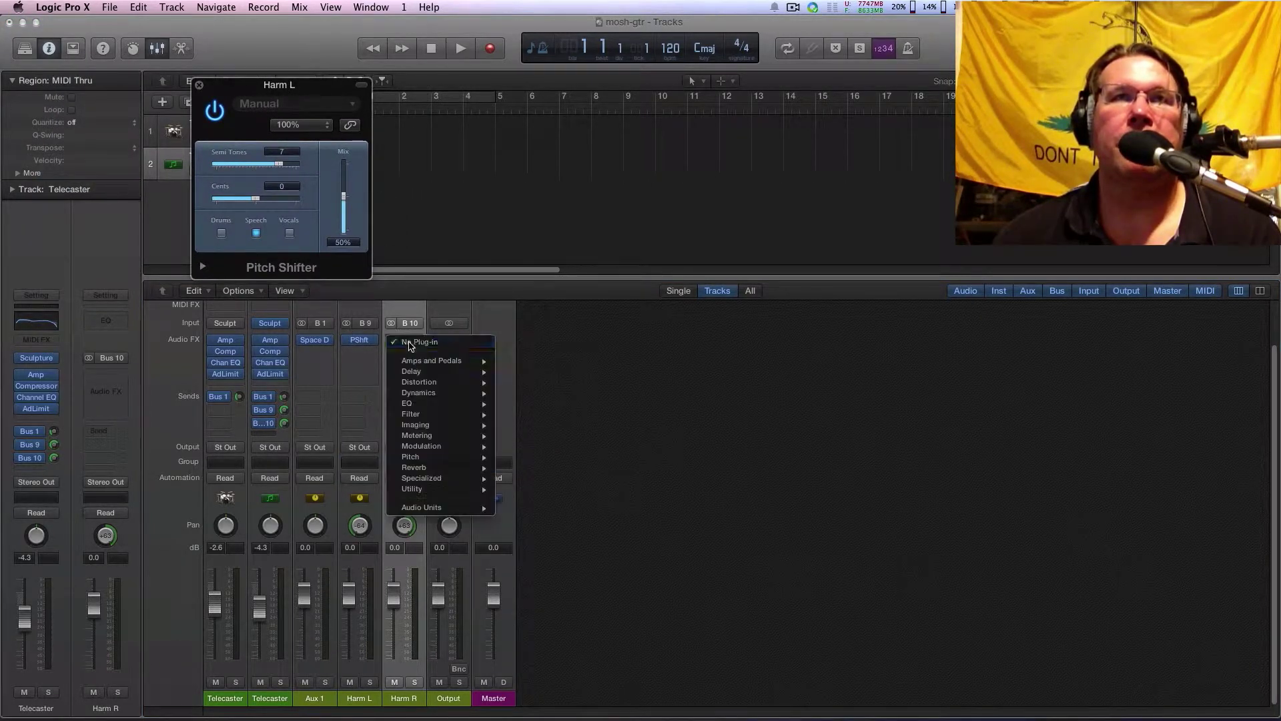
mouse_move(443, 457)
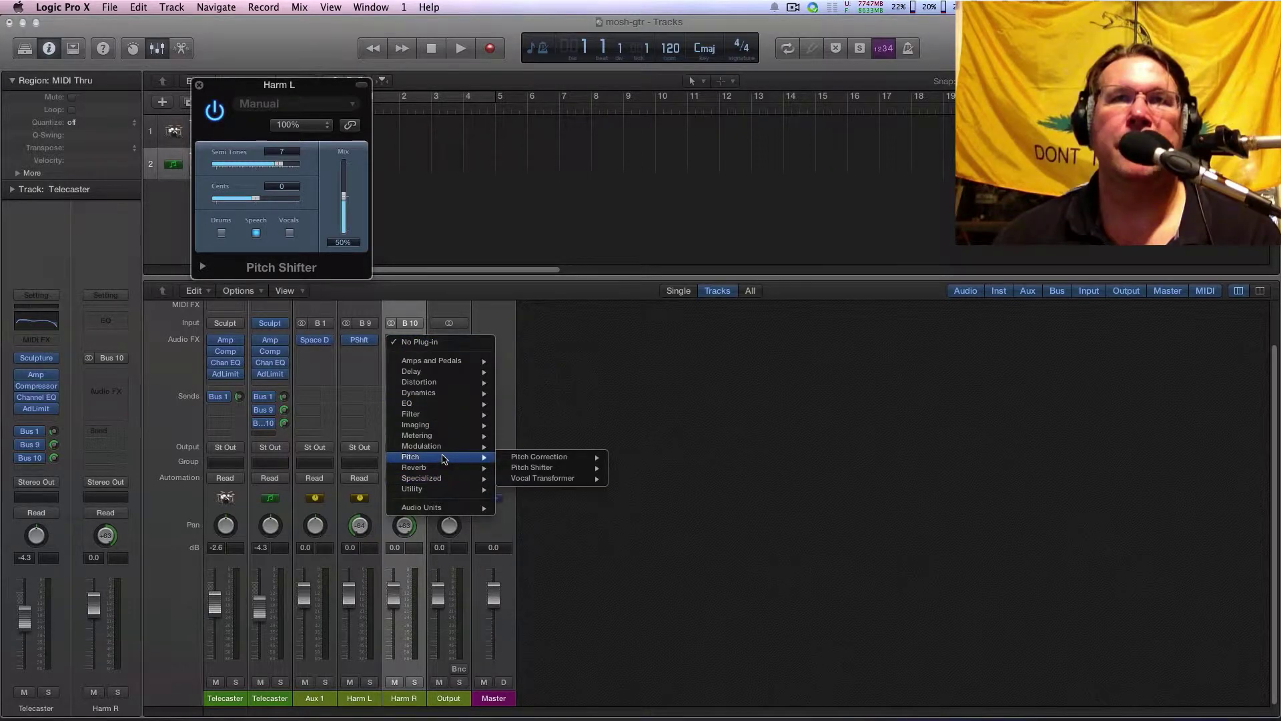
mouse_move(564, 469)
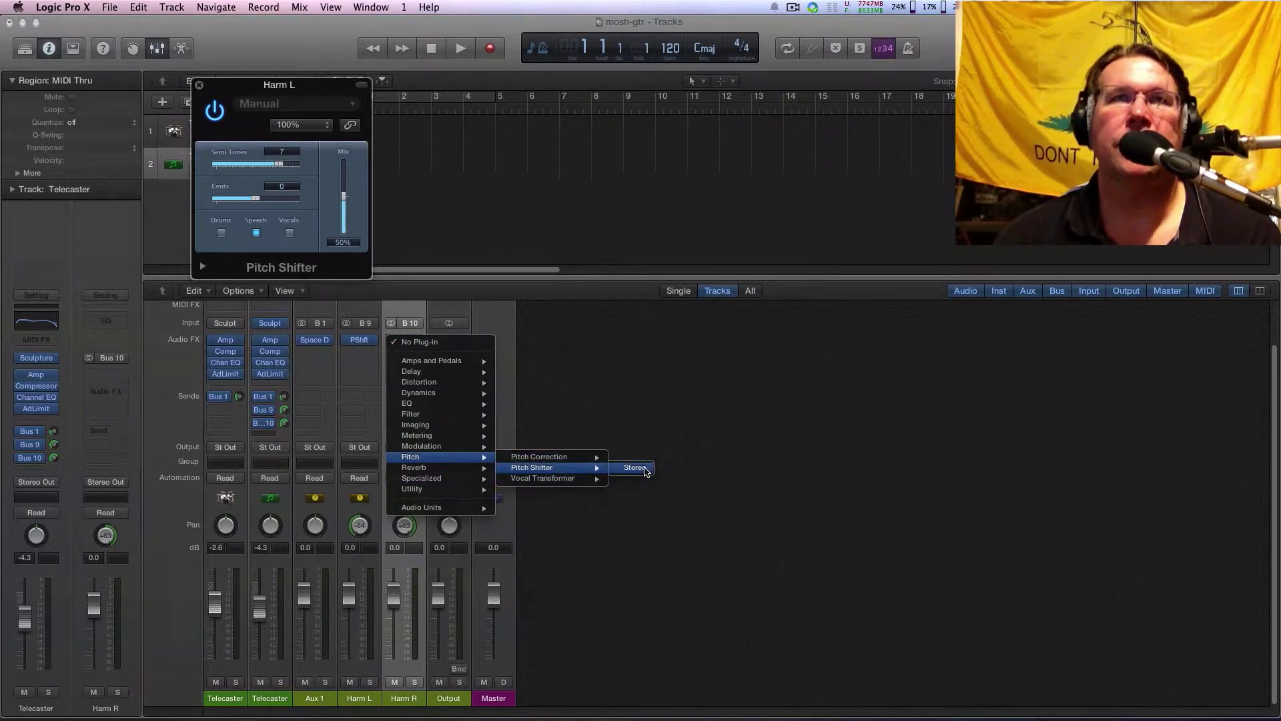
left_click(645, 470)
left_click_drag(142, 60, 753, 92)
left_click_drag(301, 86, 553, 87)
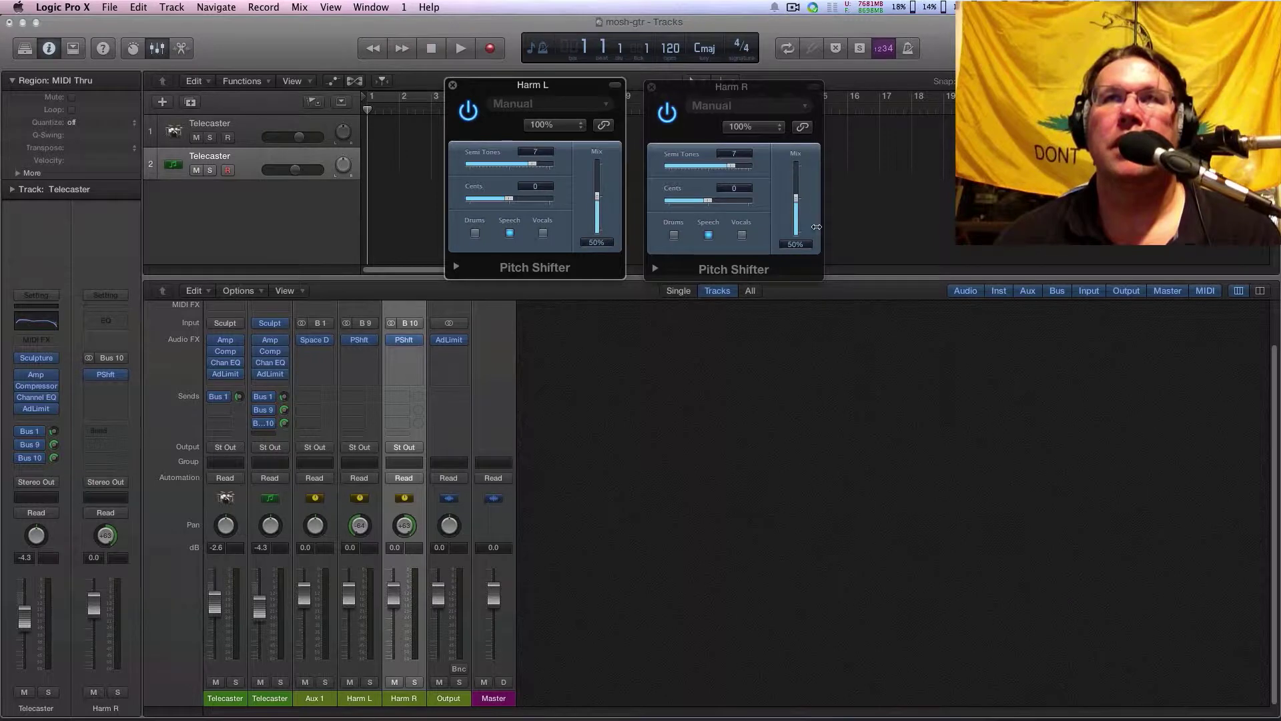
left_click(654, 269)
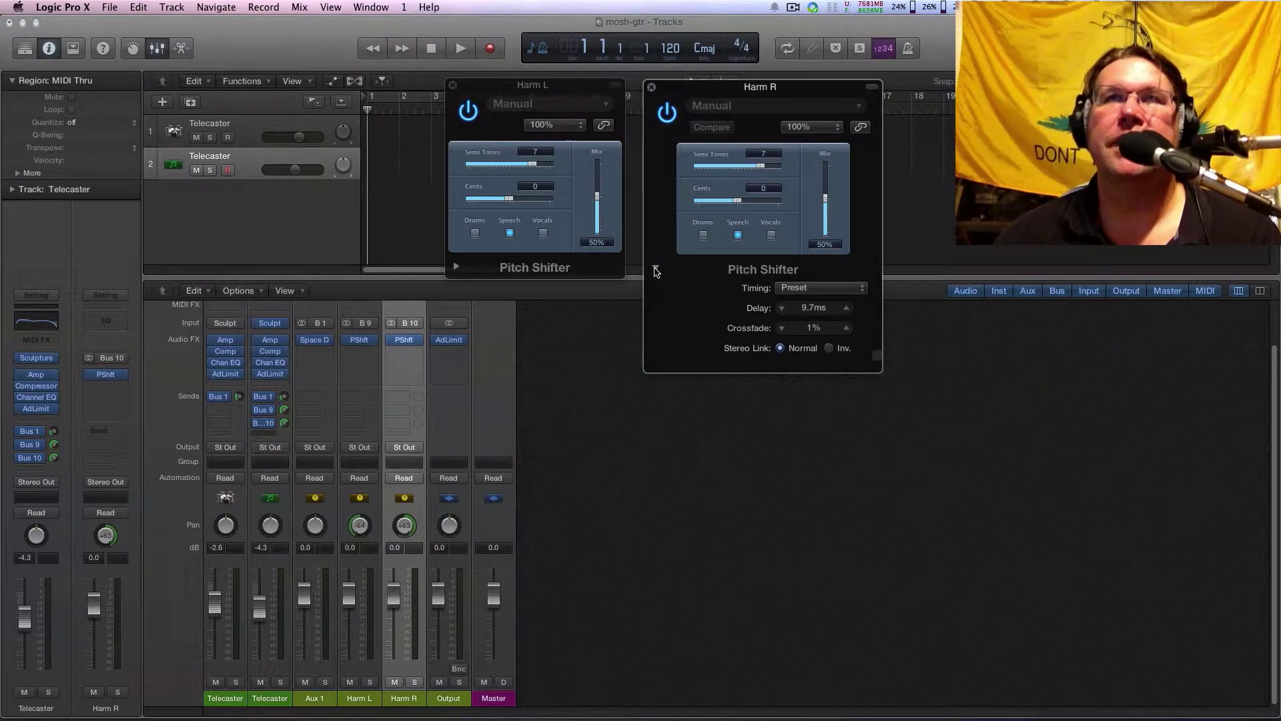
left_click(655, 271)
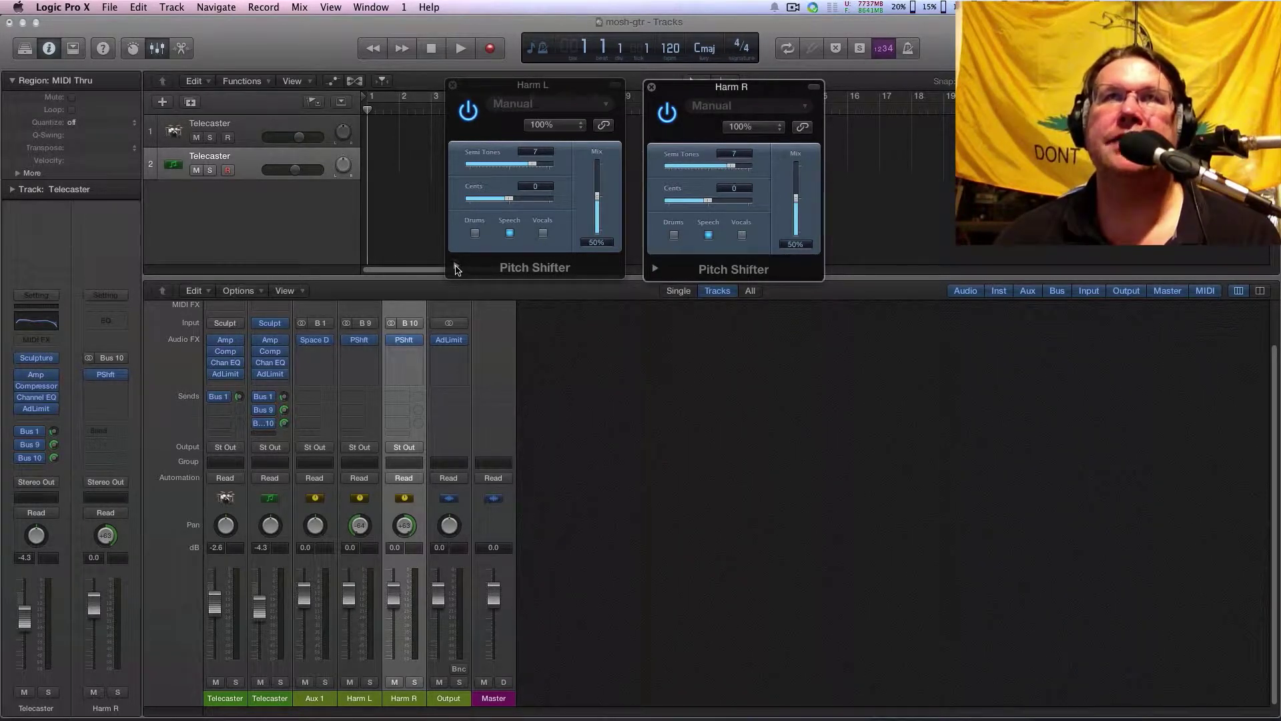
- Load the vox-harmony-left preset in the Harm L Pitch Shifter and expand its extended parameters
left_click_drag(560, 86, 554, 92)
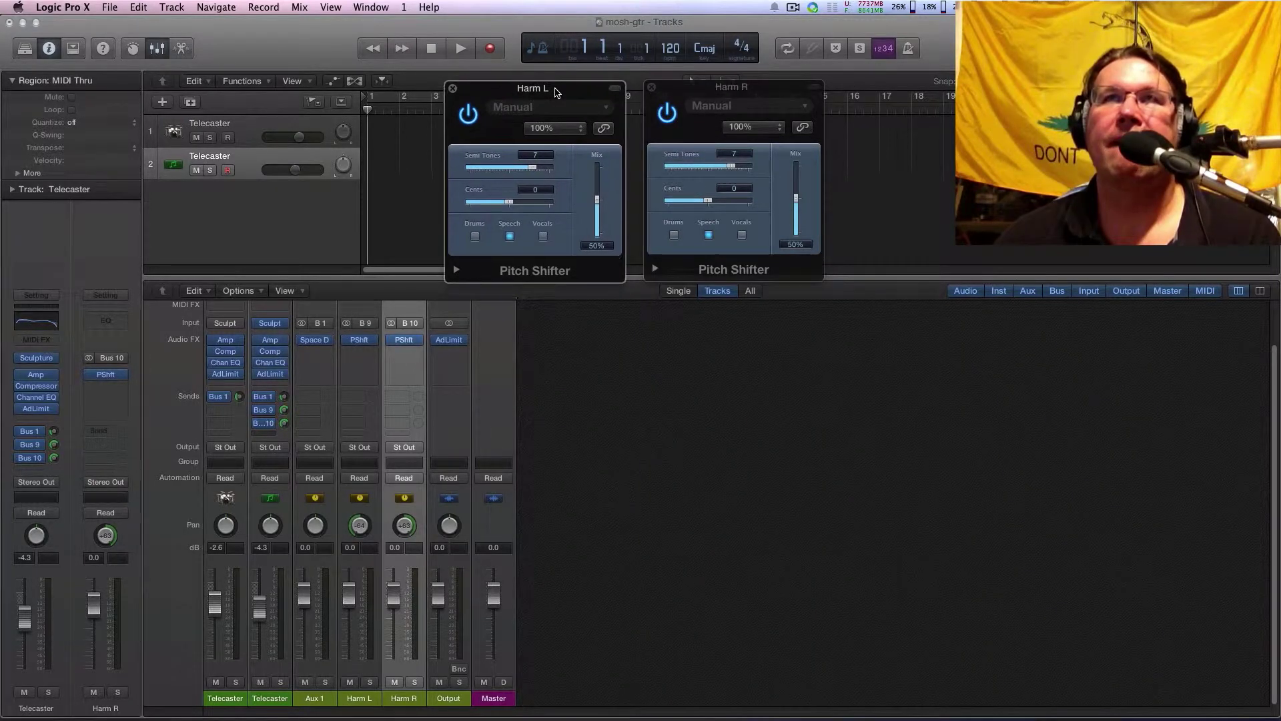
left_click(531, 106)
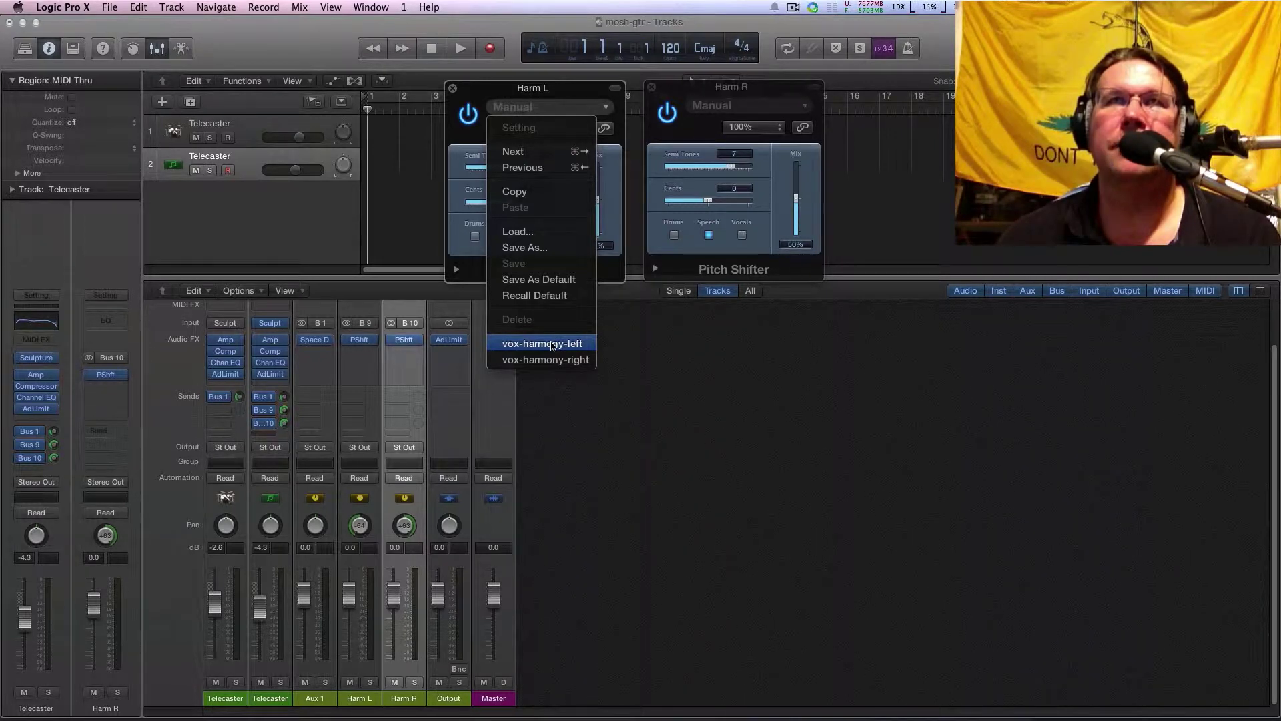
left_click(552, 345)
left_click_drag(541, 101, 534, 107)
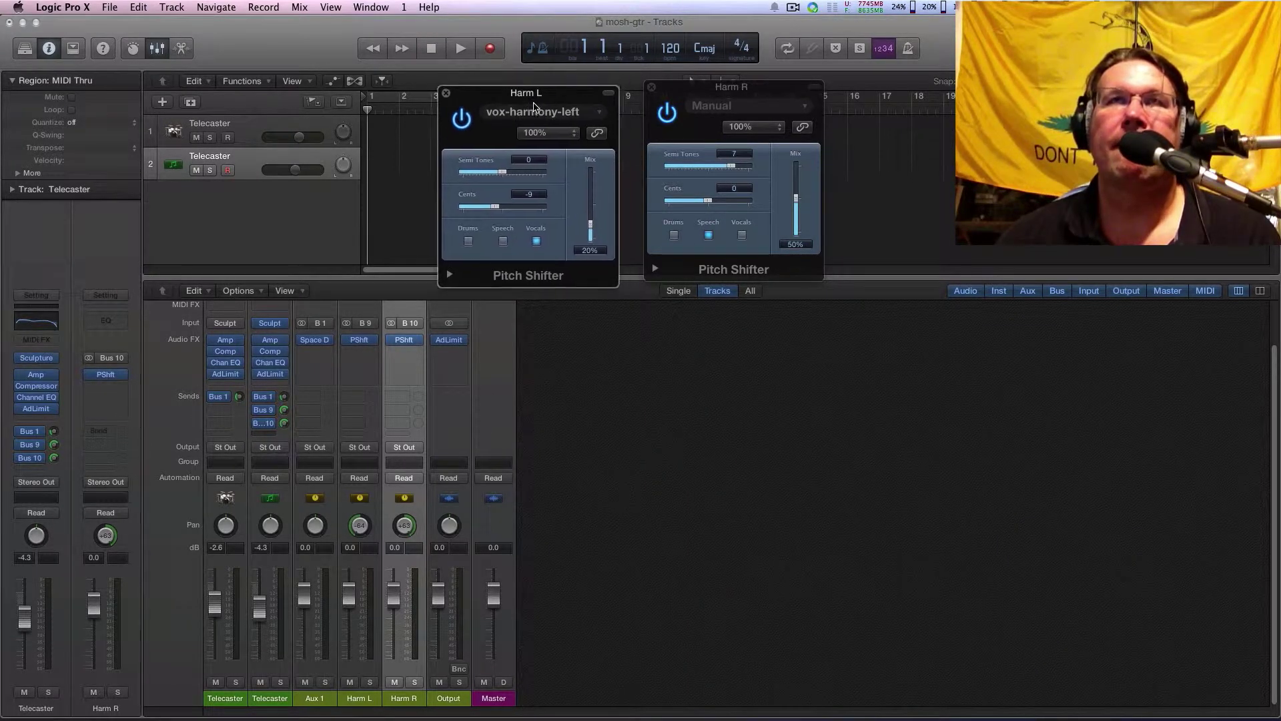
left_click(452, 276)
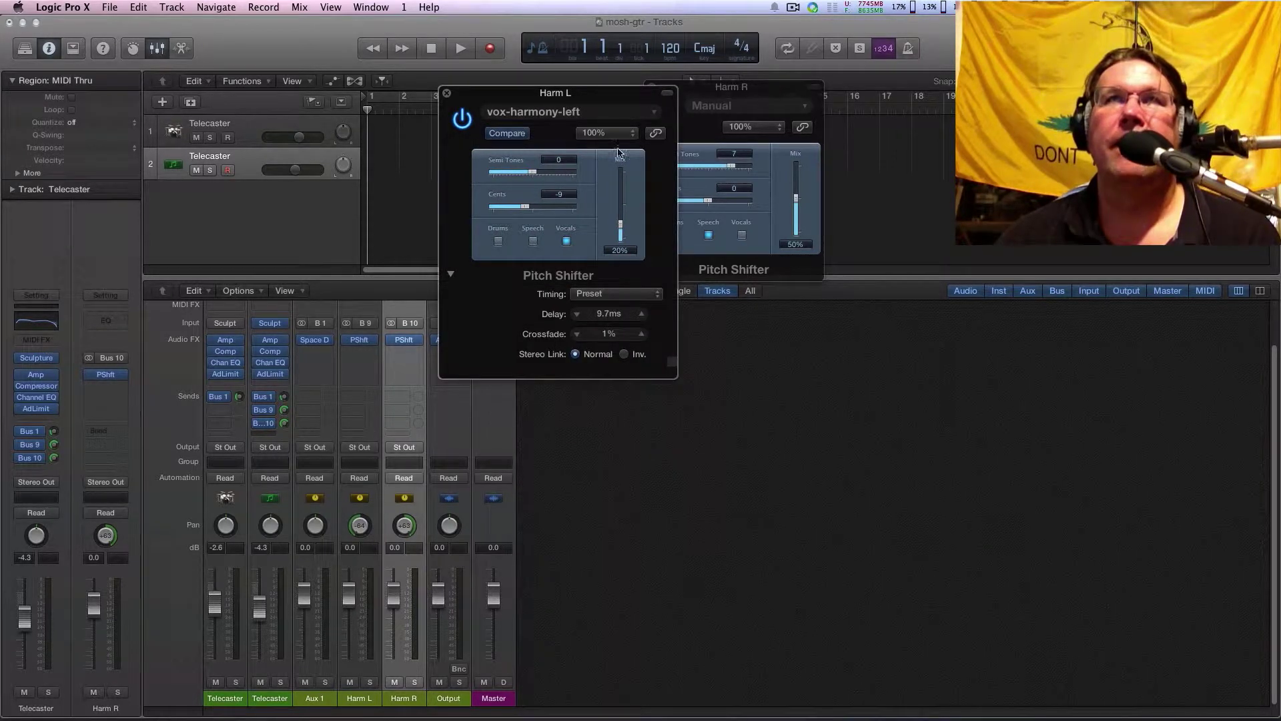
left_click_drag(612, 95, 561, 83)
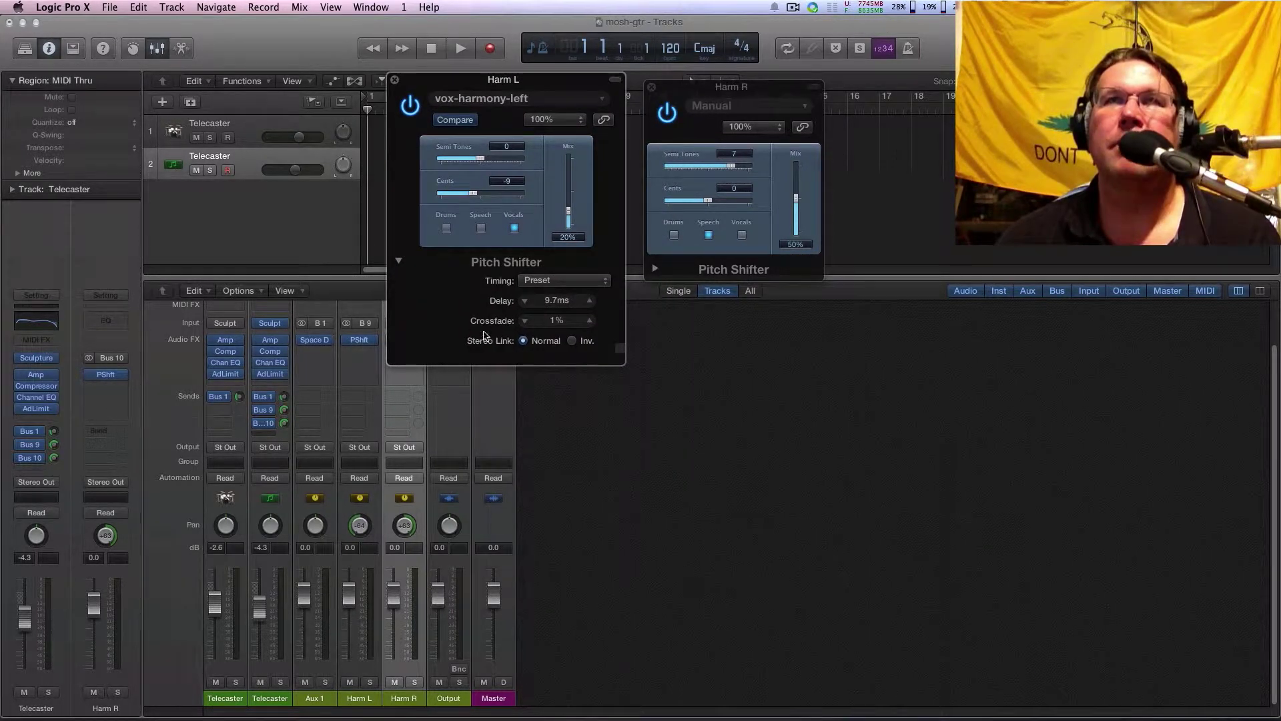
- Load the vox-harmony-right preset in the Harm R Pitch Shifter and expand its extended parameters
mouse_move(713, 93)
left_mouse_down()
mouse_move(740, 87)
mouse_move(728, 86)
left_mouse_up()
left_click(764, 104)
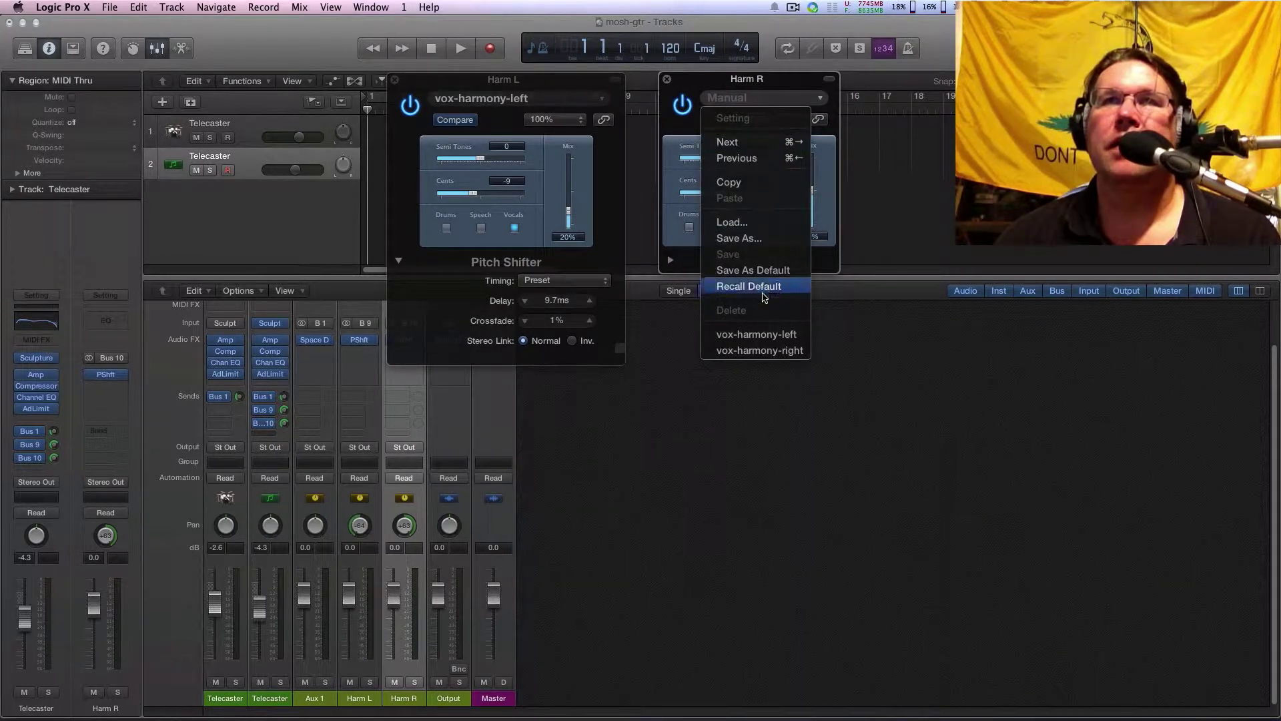
left_click(764, 351)
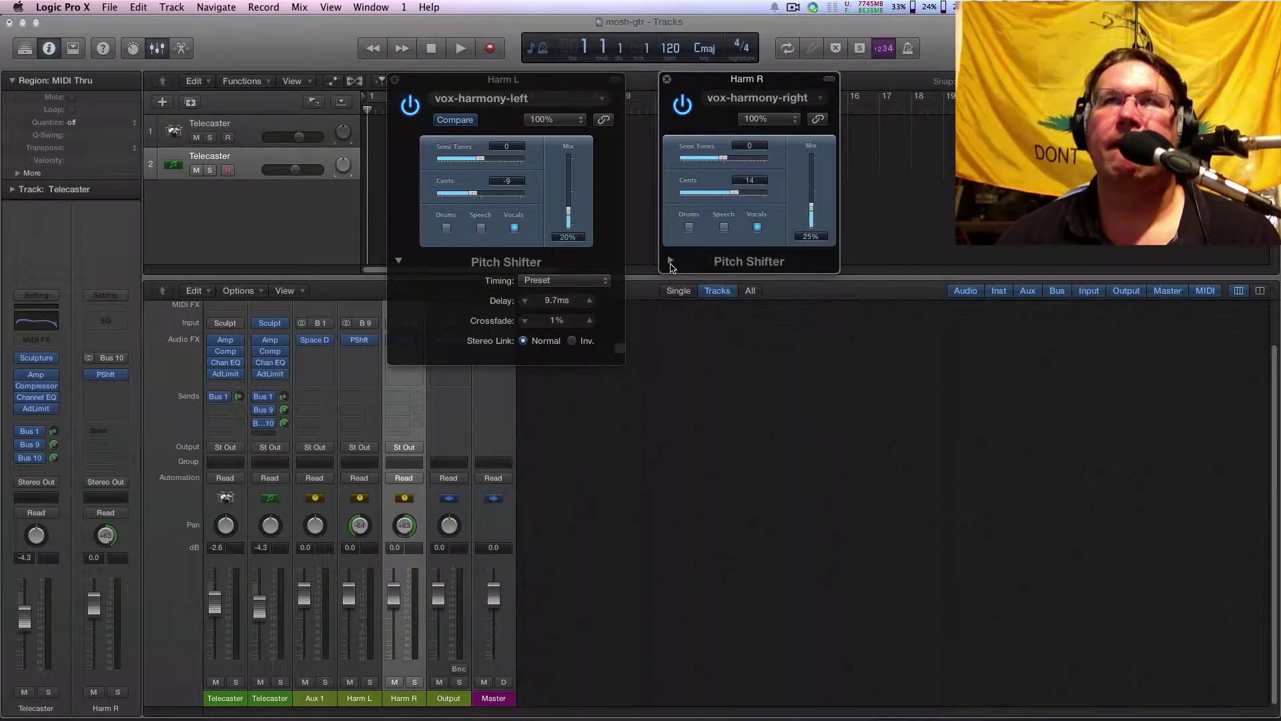
left_click(671, 262)
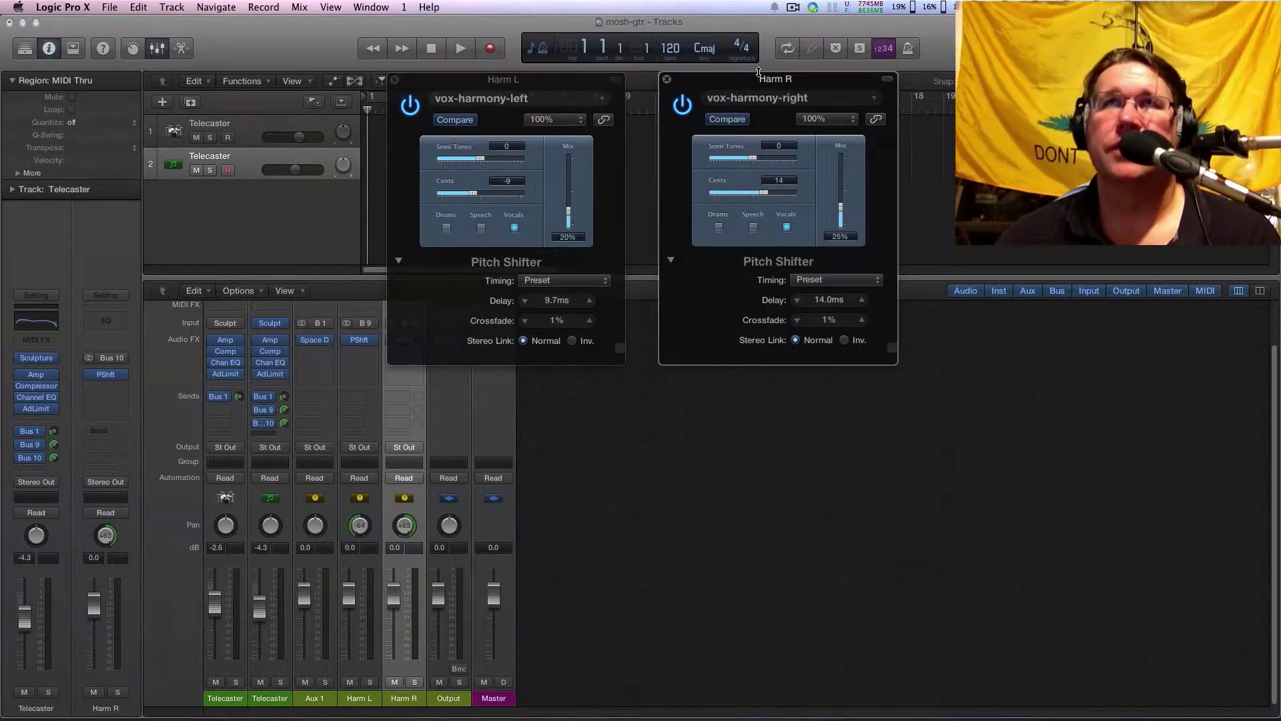
left_click_drag(759, 72, 820, 65)
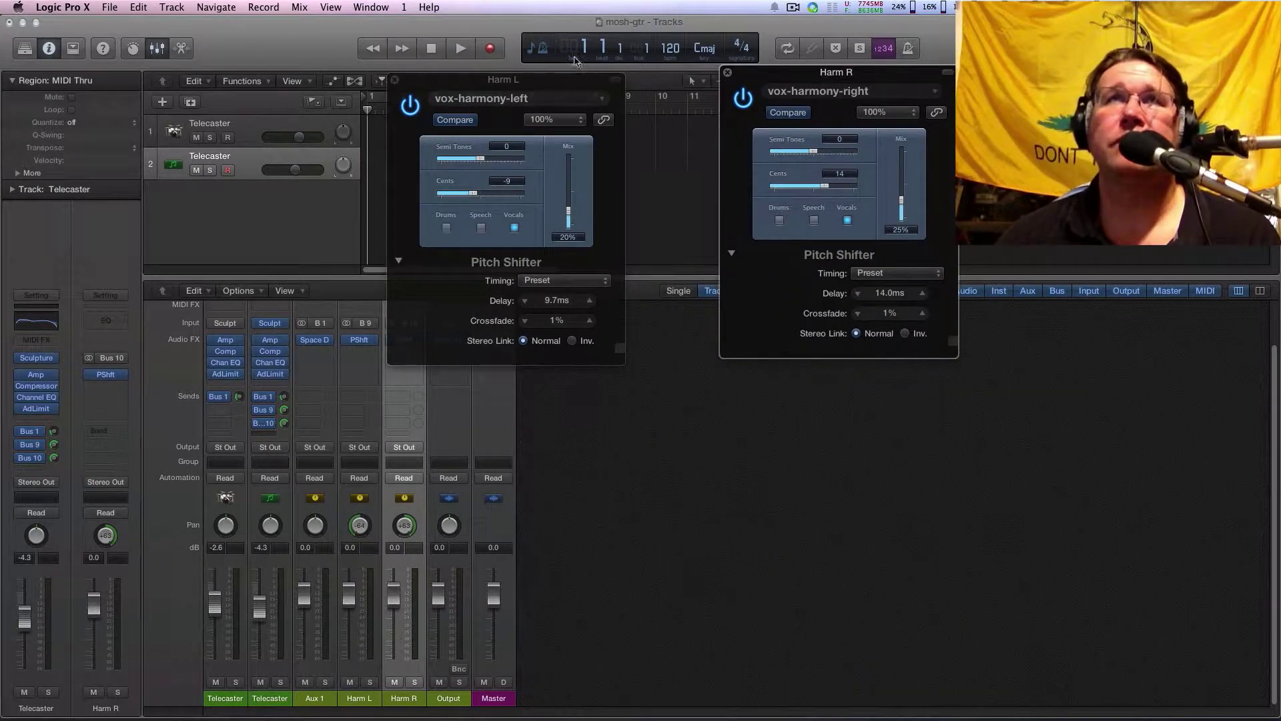
- Line up the Harm L Pitch Shifter window beside the Harm R one and close both plug-in windows
left_click_drag(549, 80, 626, 75)
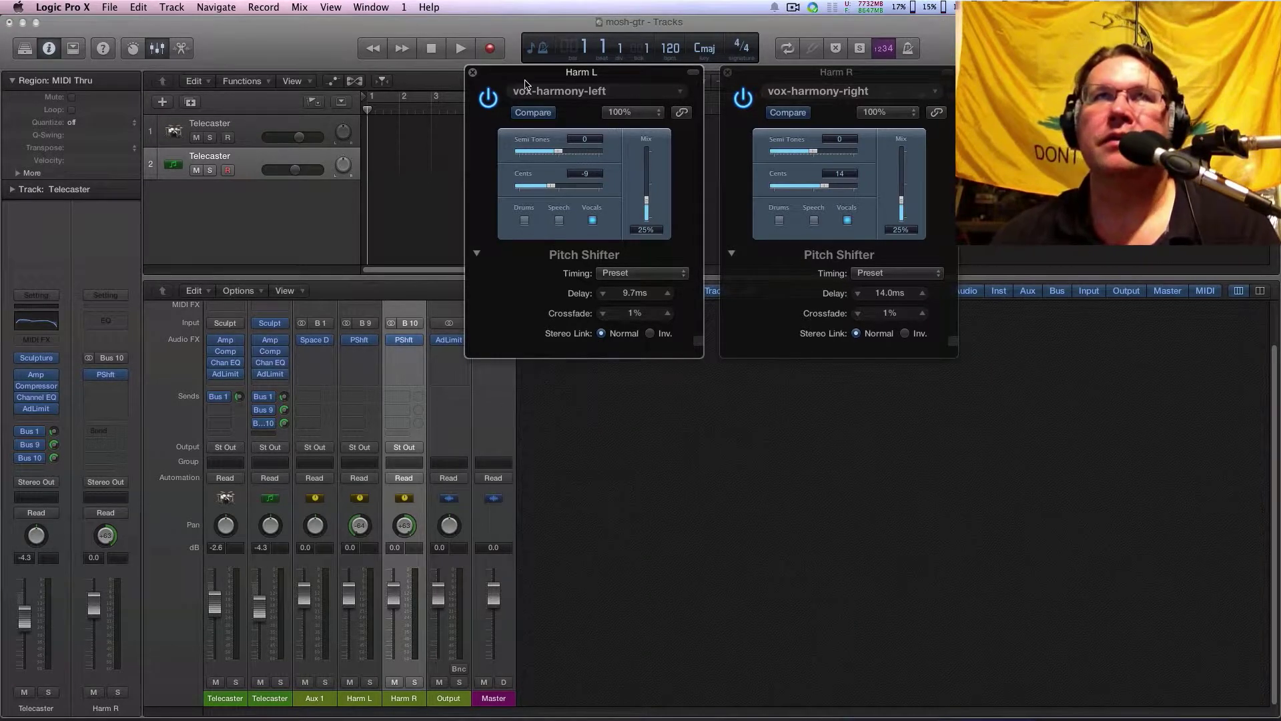
left_click(473, 73)
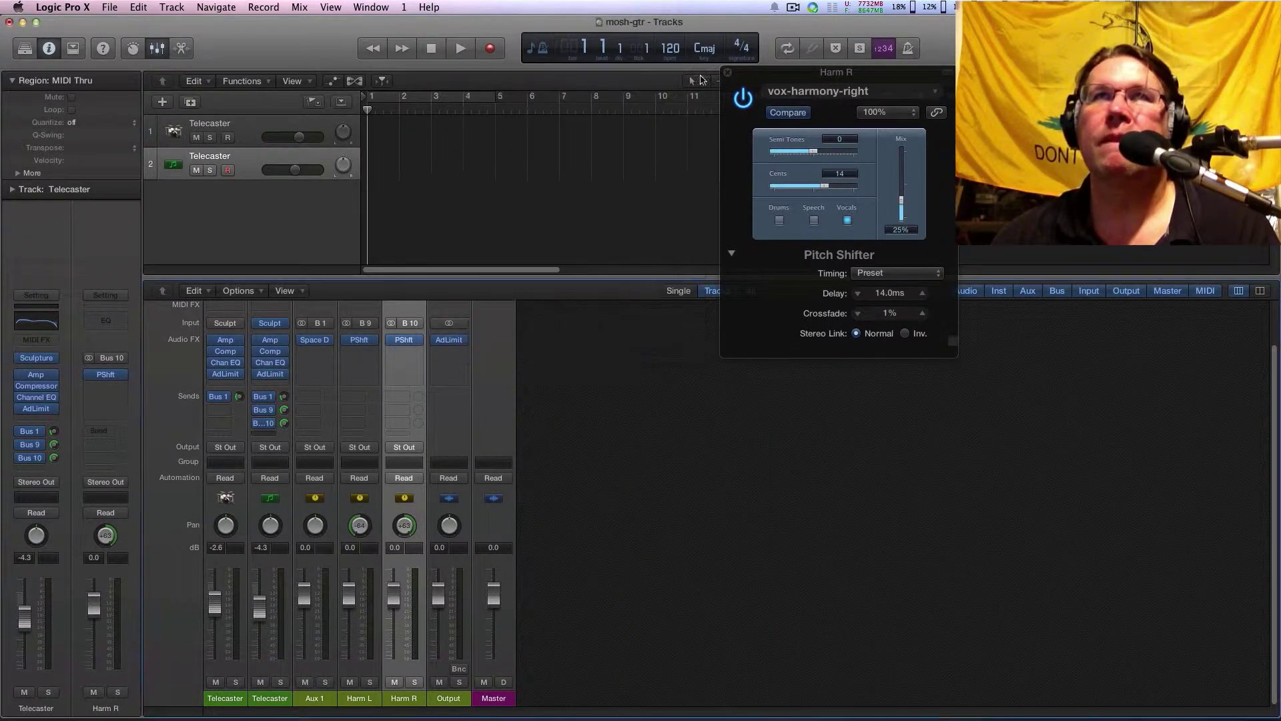
left_click(726, 75)
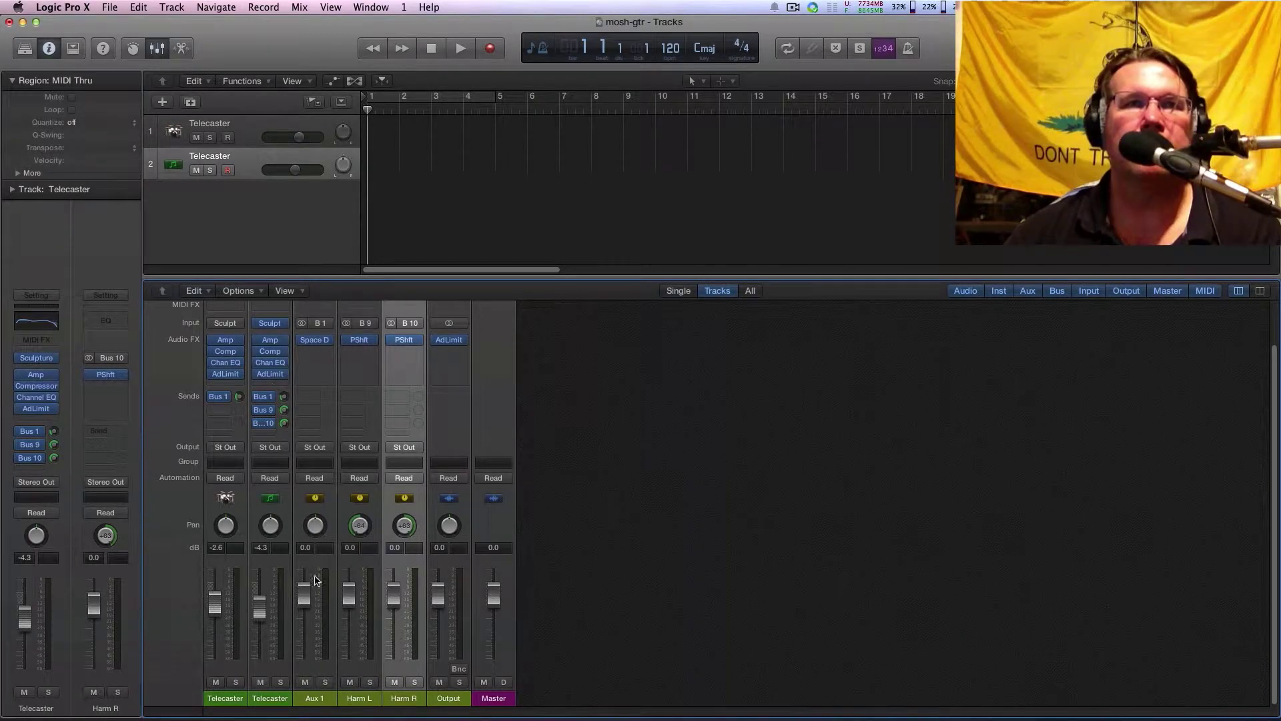
- Select the Harm L and Harm R channels together and route their outputs to Bus 11
left_click(450, 698)
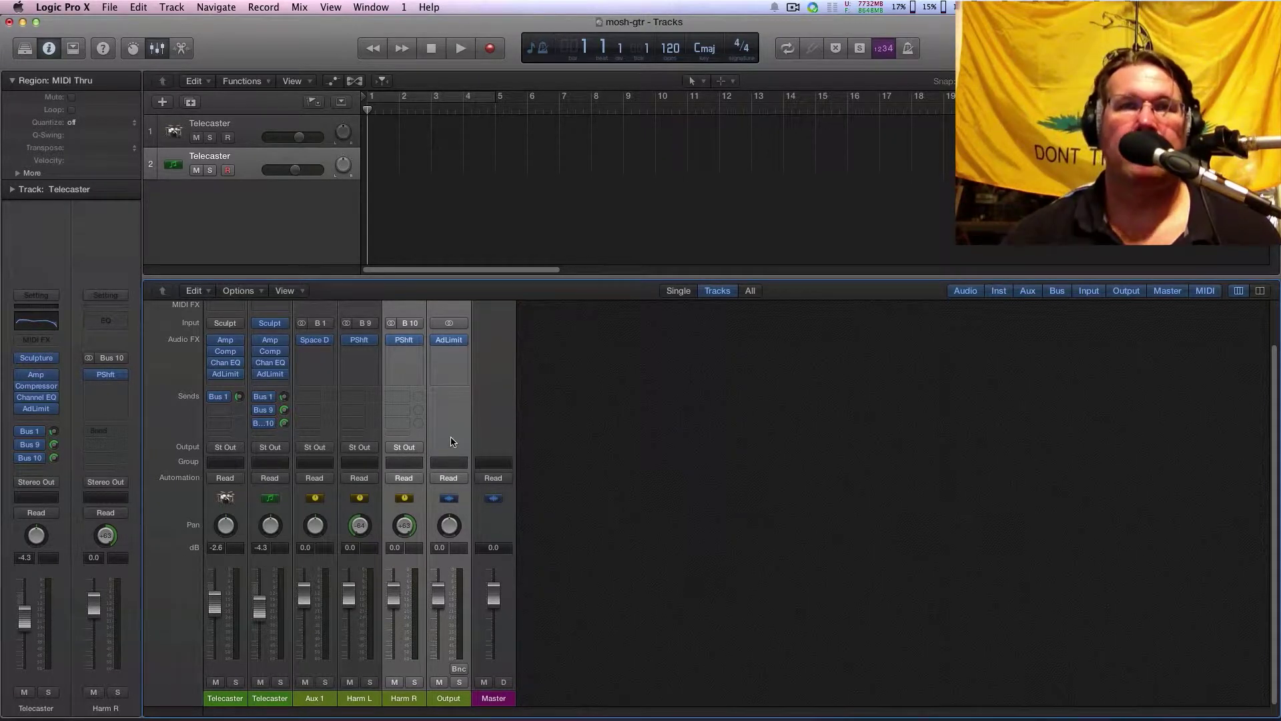
left_click(758, 569)
left_click_drag(376, 701, 410, 699)
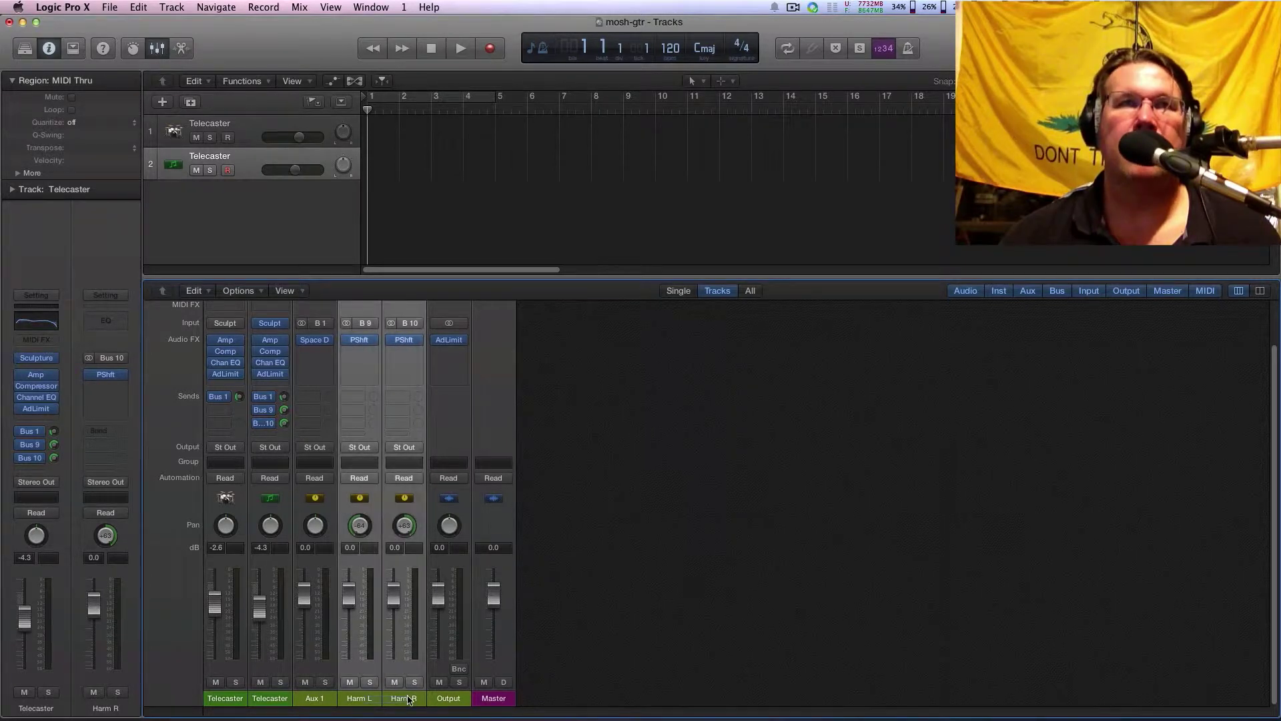
left_click(372, 451)
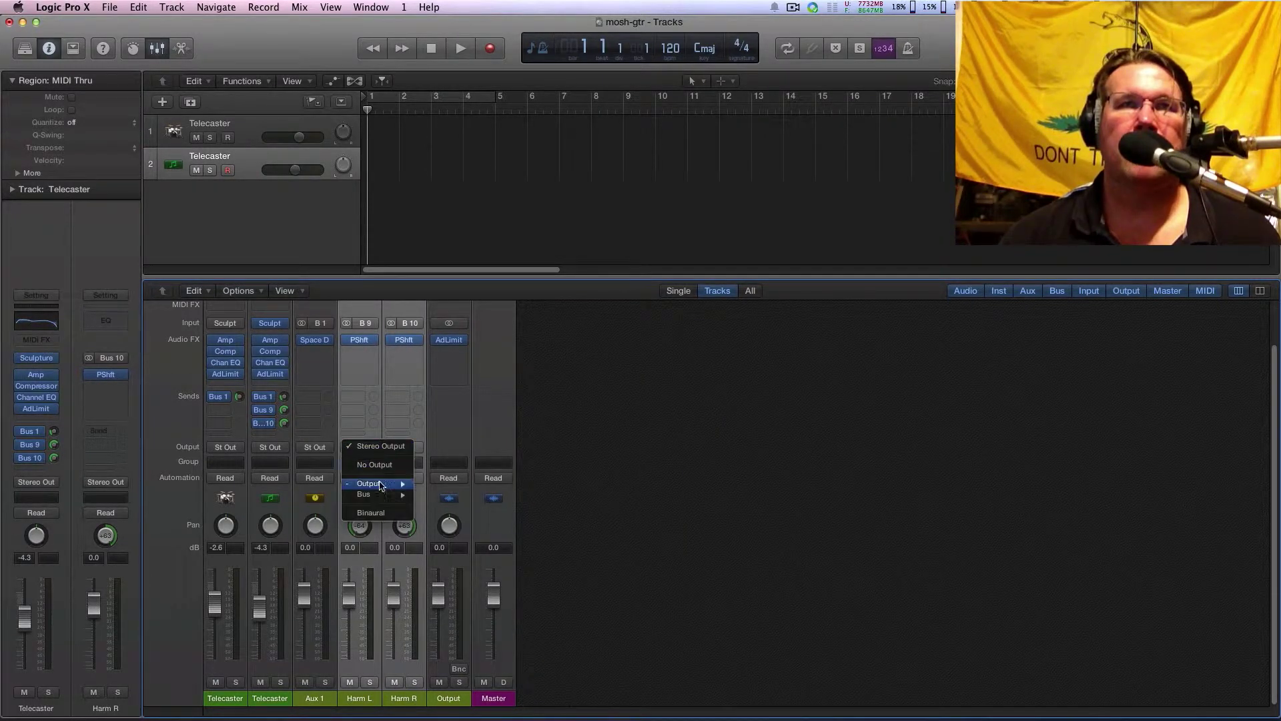
mouse_move(381, 498)
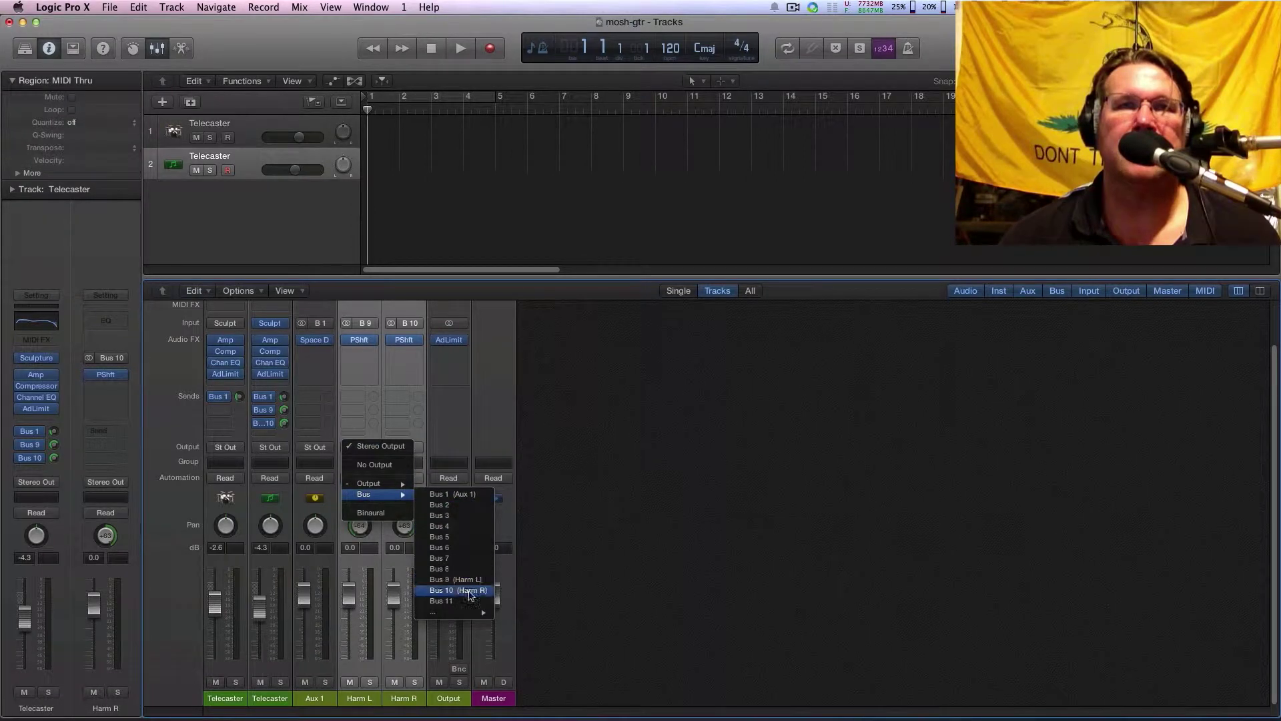
left_click(444, 601)
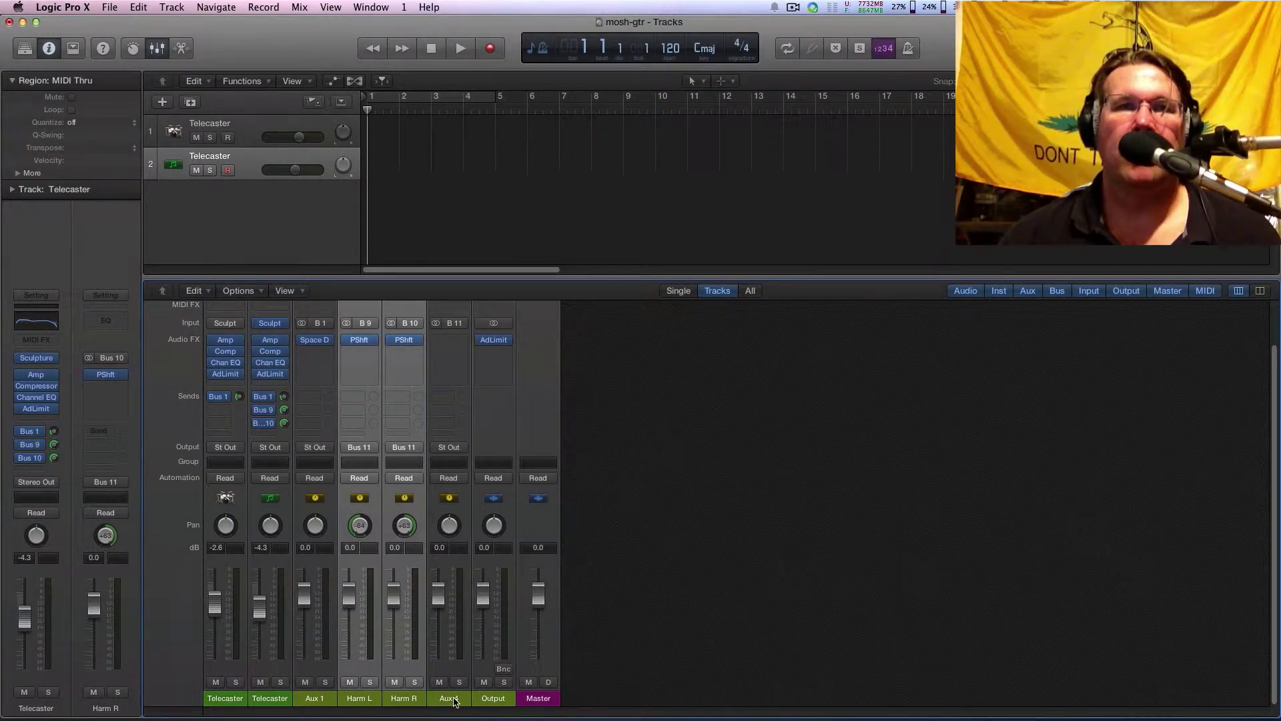
- Rename the new Aux 4 channel fed by Bus 11 as Harm Grp
left_click(453, 700)
double_click(452, 699)
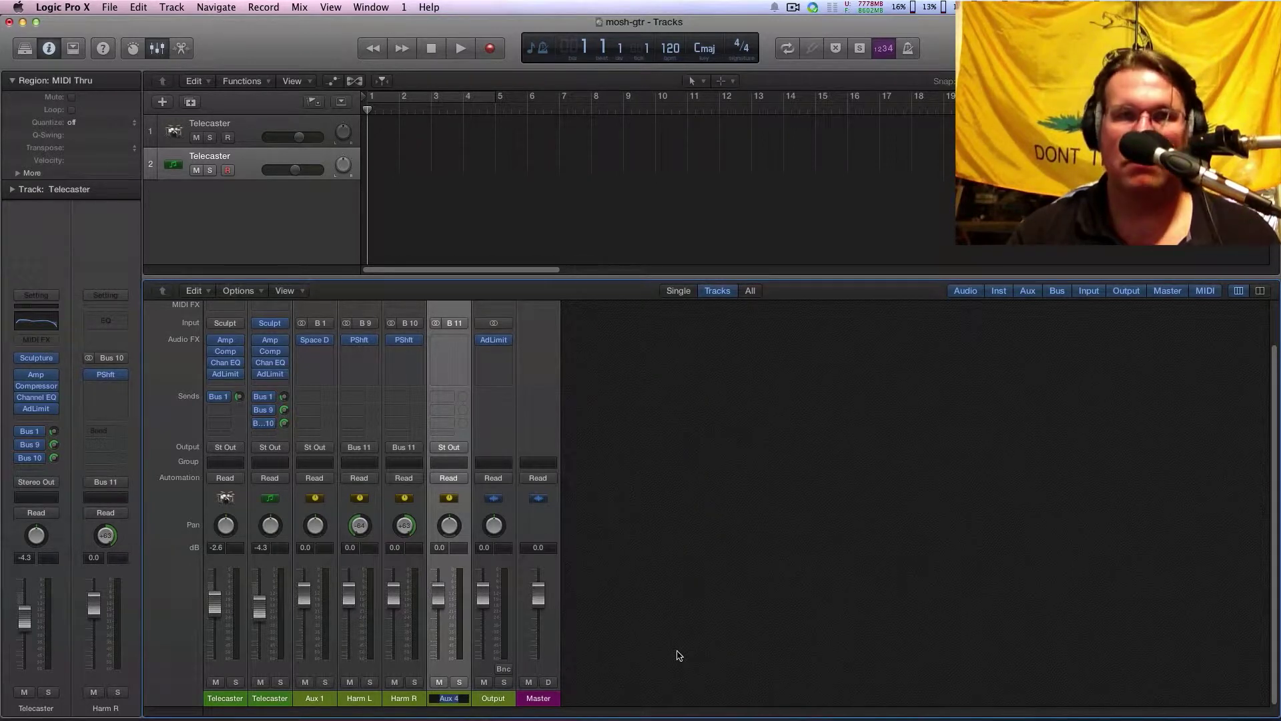
type("Hr")
key("BackSpace")
type("a")
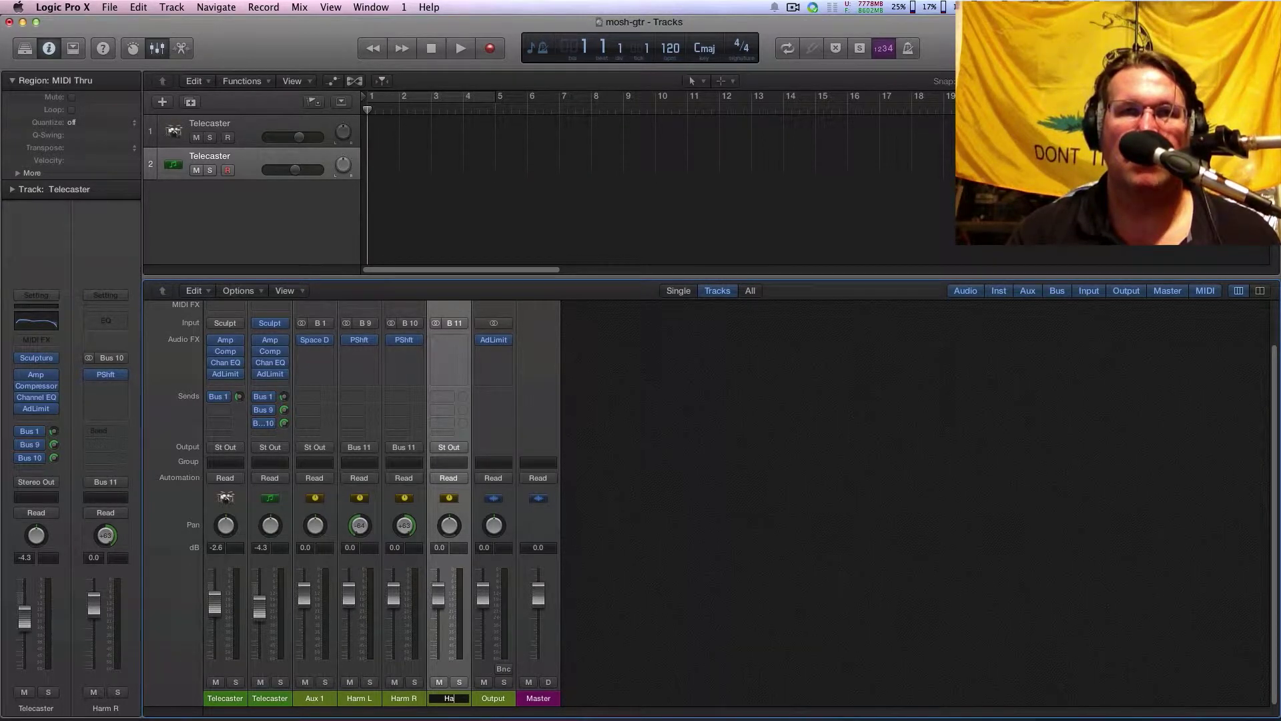
type("rm Grp")
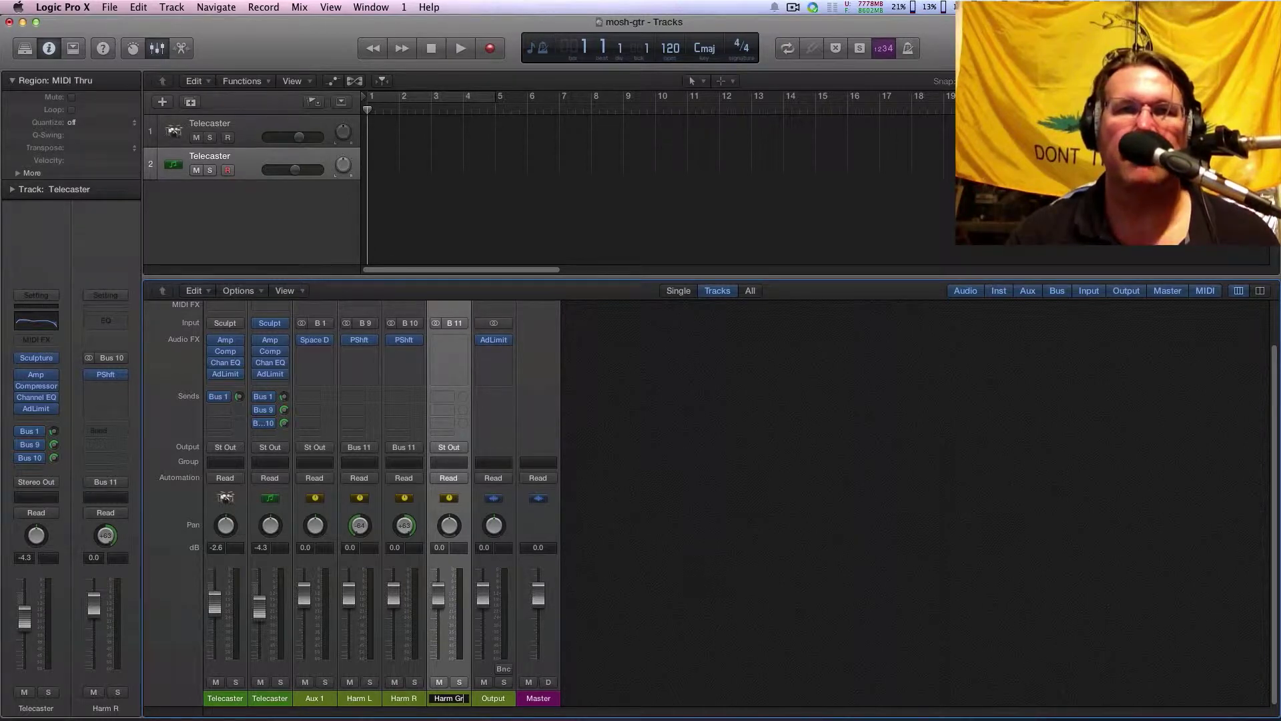
key("Return")
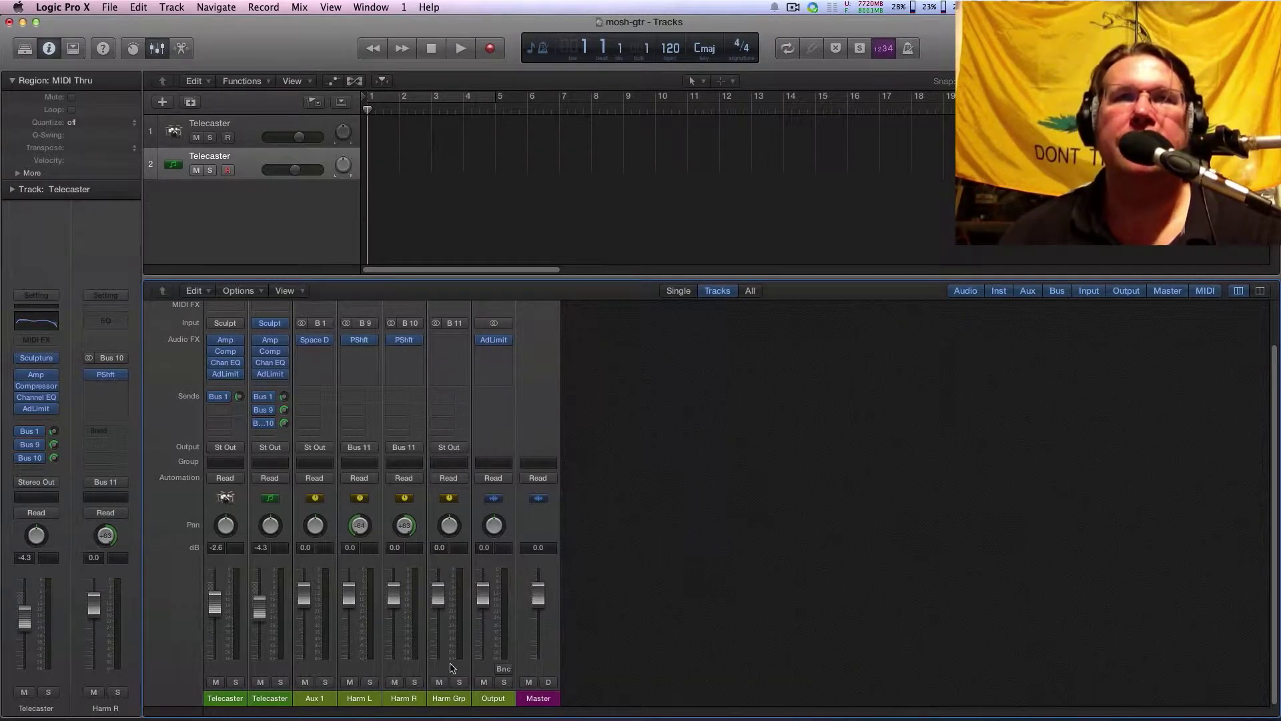
- Insert the stereo Modulation Delay effect on the Harm Grp channel, keeping the User Default setting, and close its window
left_click(458, 702)
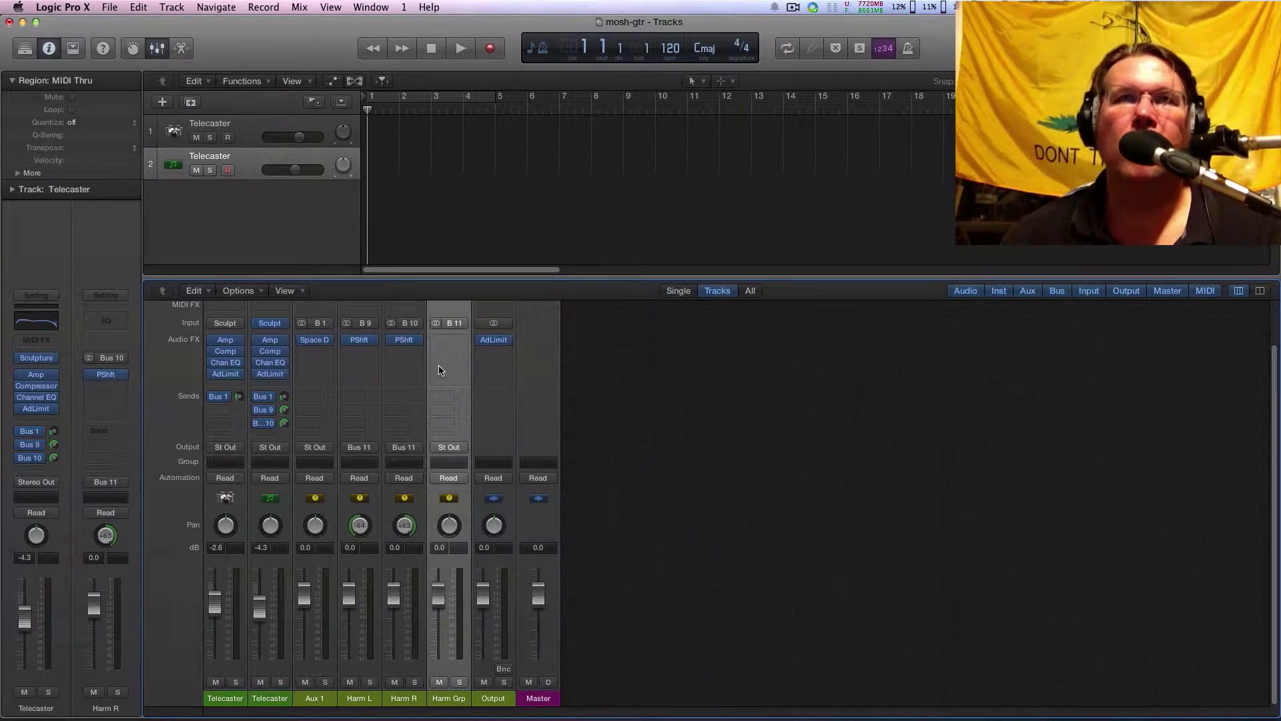
left_click(451, 343)
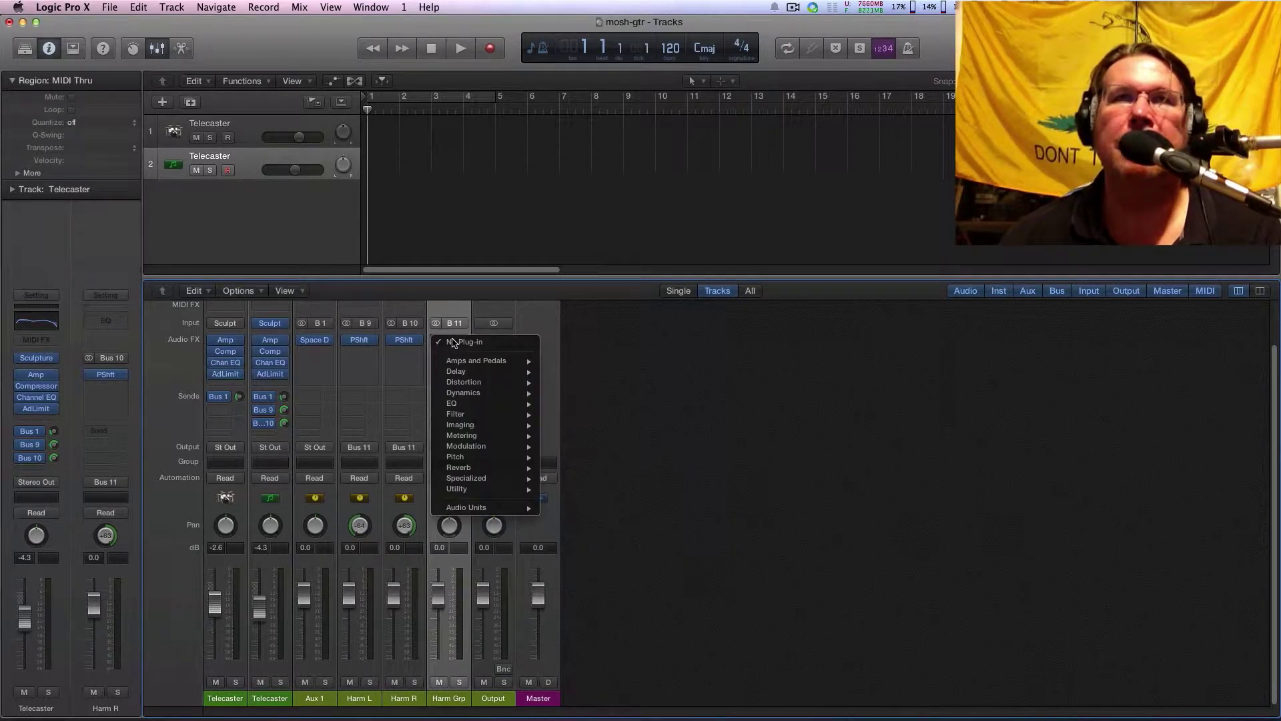
mouse_move(502, 449)
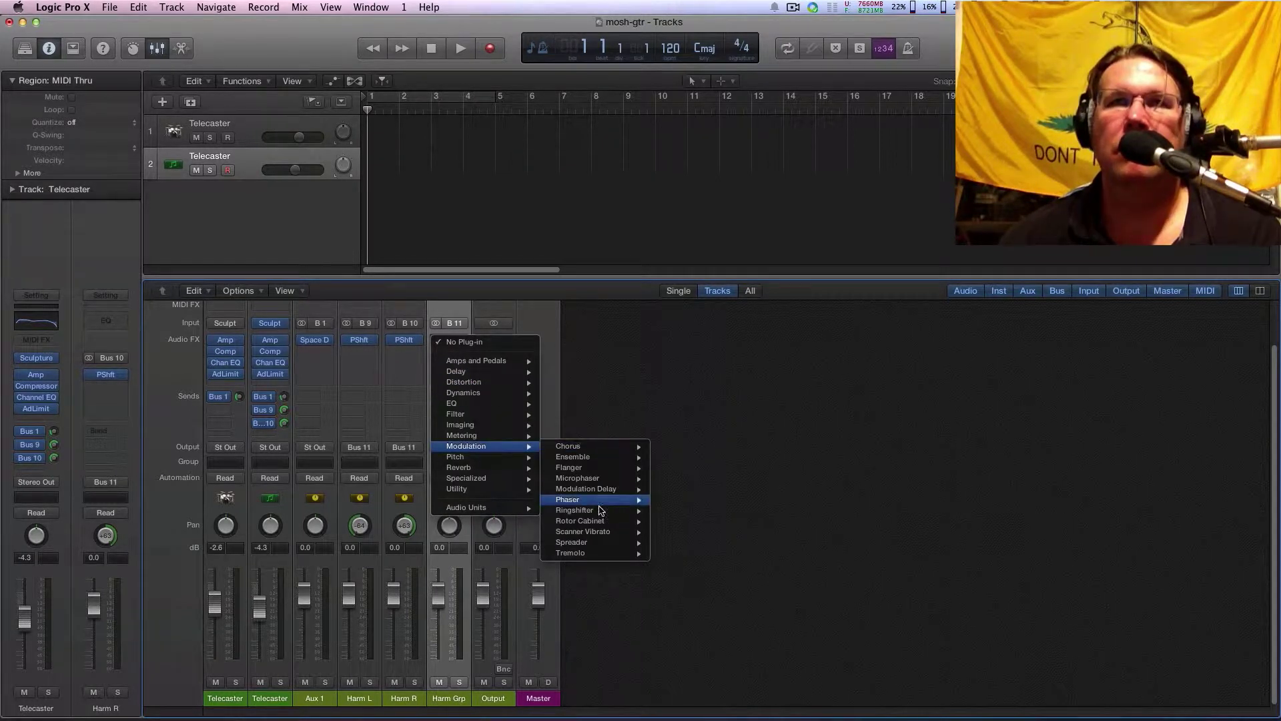
mouse_move(585, 493)
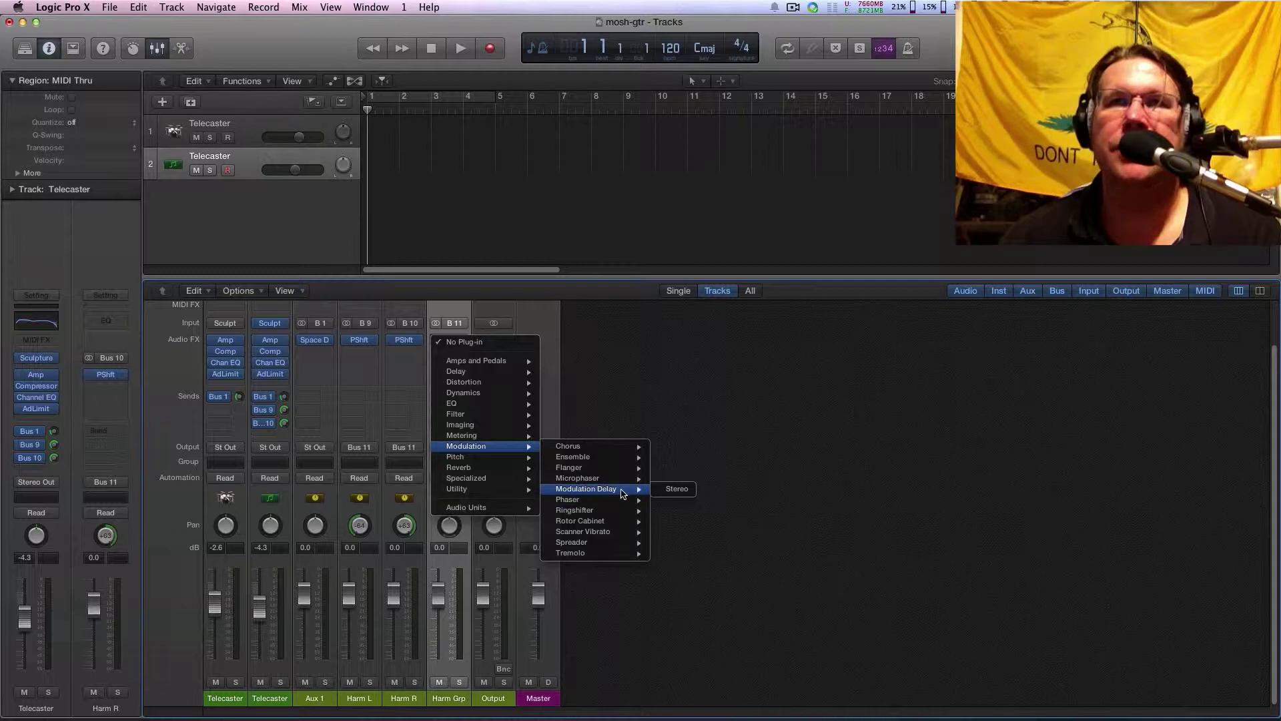
left_click(676, 489)
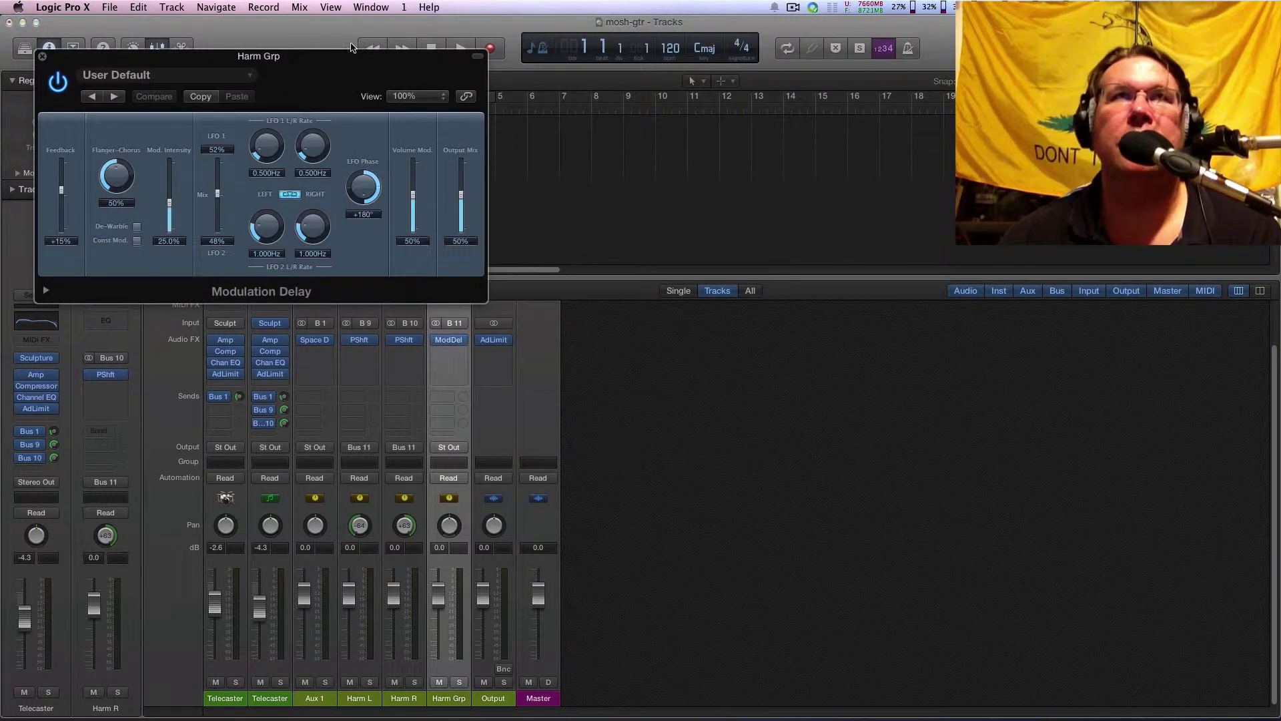
left_click_drag(352, 64, 914, 266)
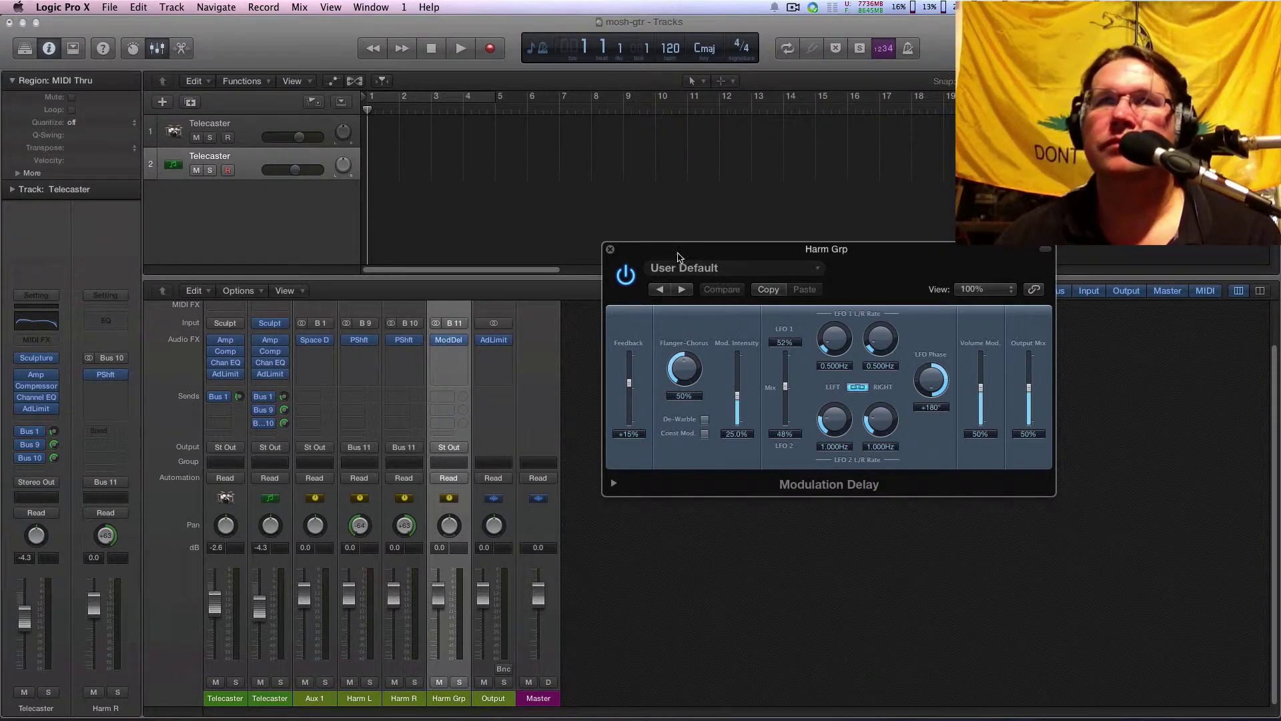
left_click_drag(689, 251, 736, 238)
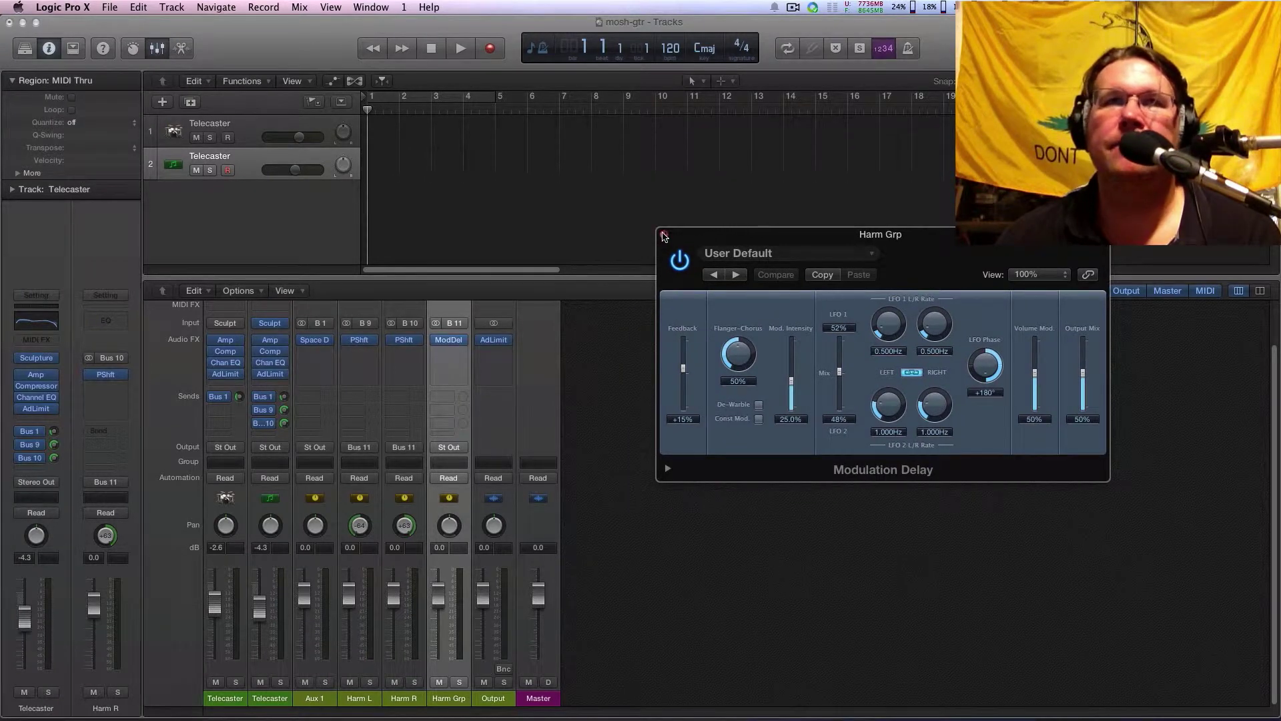
left_click(663, 235)
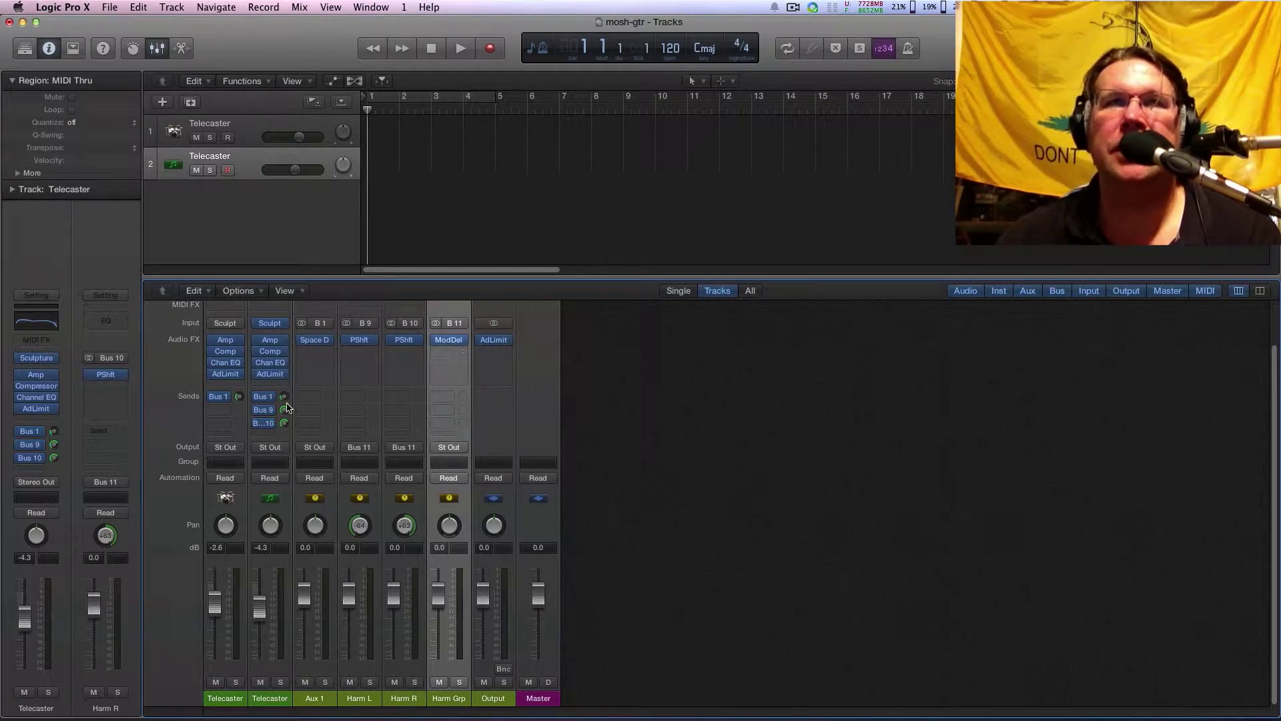
- Reopen the Modulation Delay on the Harm Grp channel and set its Output Mix to 49%
left_click(450, 341)
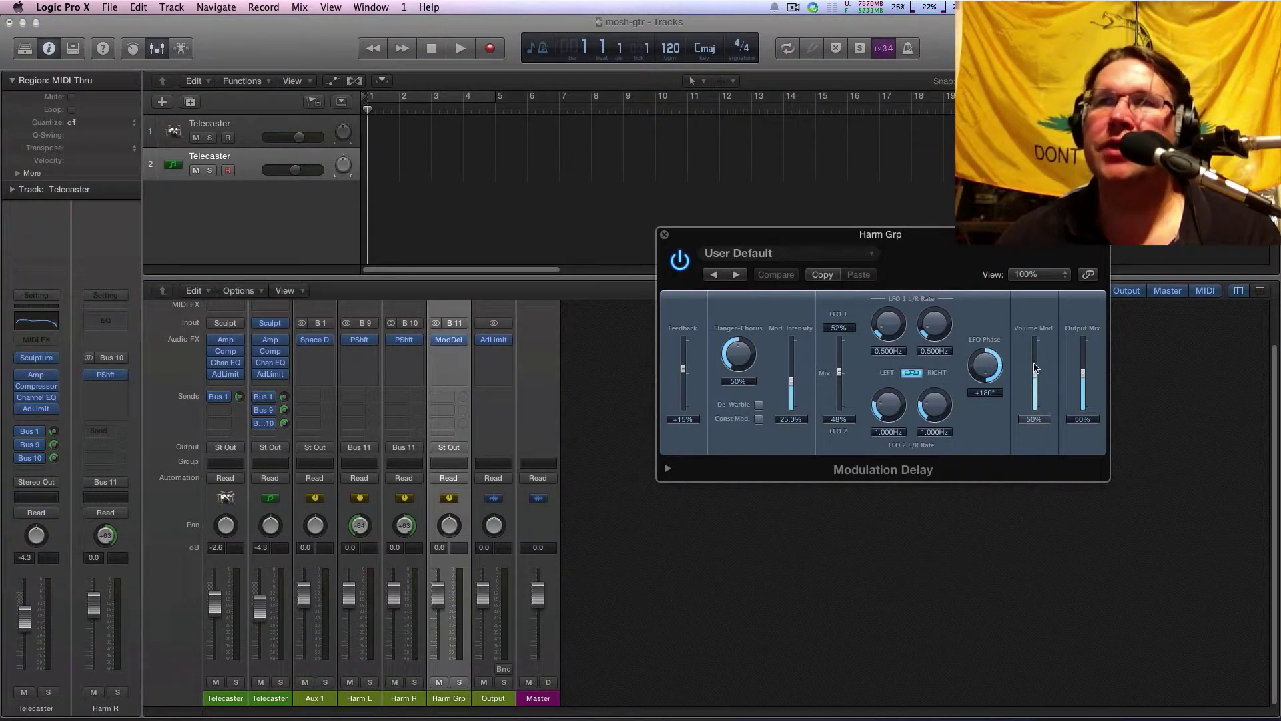
mouse_move(1085, 377)
left_mouse_down()
mouse_move(1085, 394)
mouse_move(1085, 377)
left_mouse_up()
left_click_drag(1085, 374, 1085, 379)
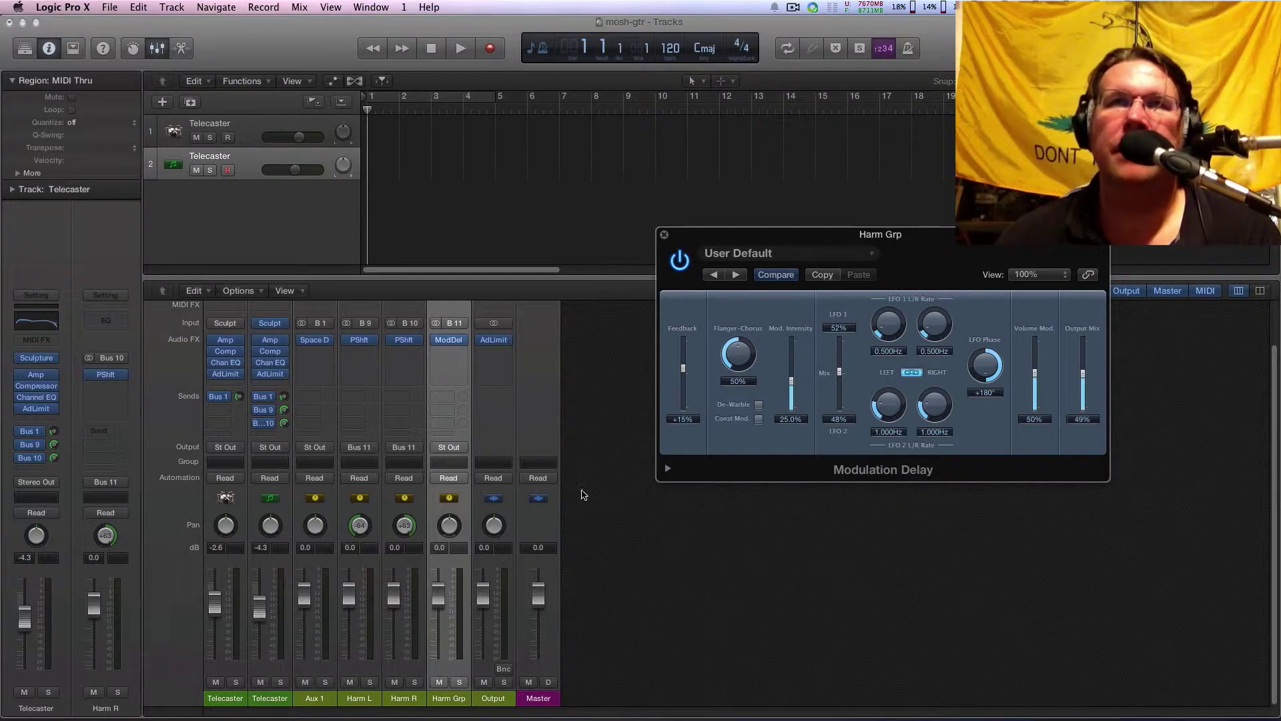
left_click(594, 459)
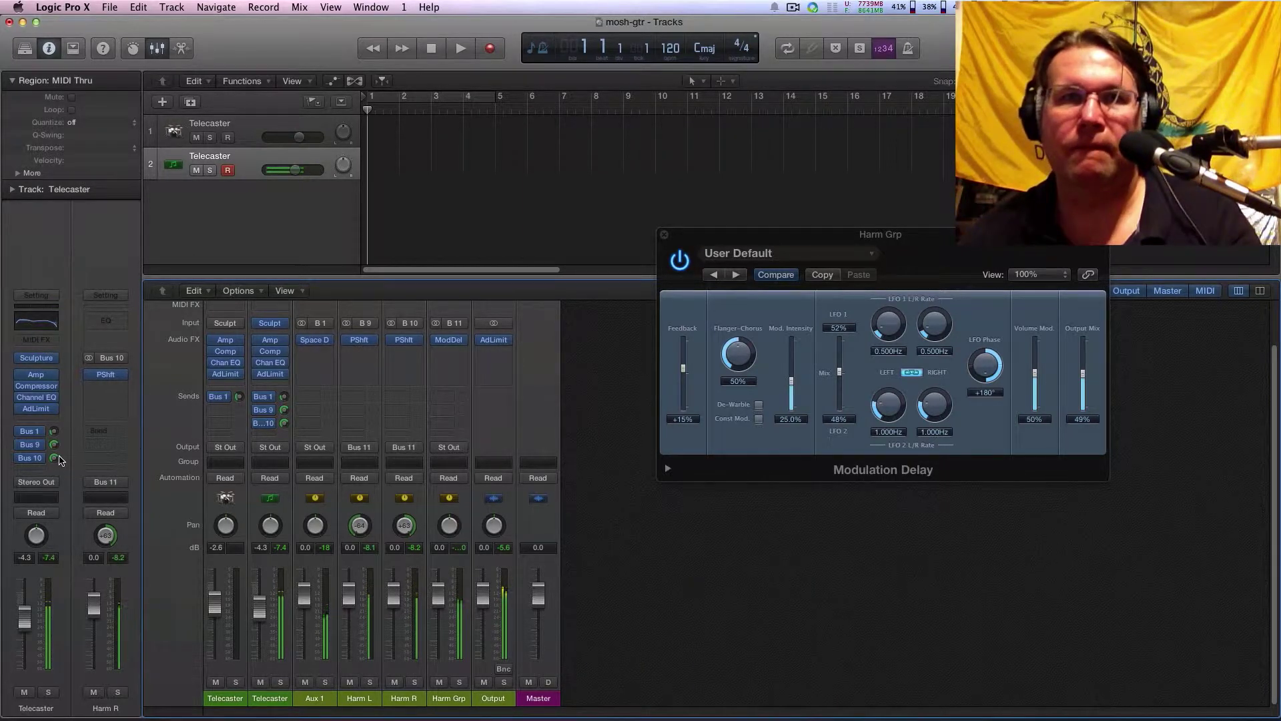
- Solo the Harm Grp channel and narrow the Harm L and Harm R panning toward the centre
left_click(459, 682)
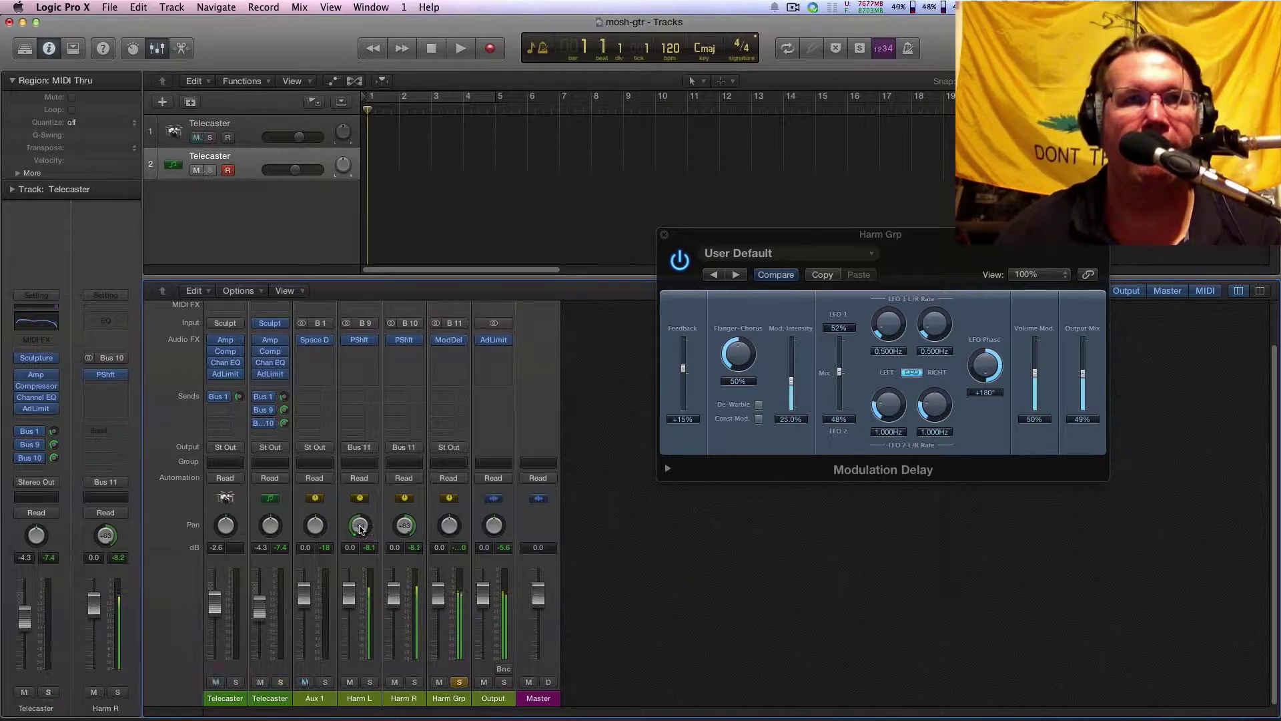
left_click_drag(360, 528, 360, 563)
left_click_drag(357, 506, 359, 503)
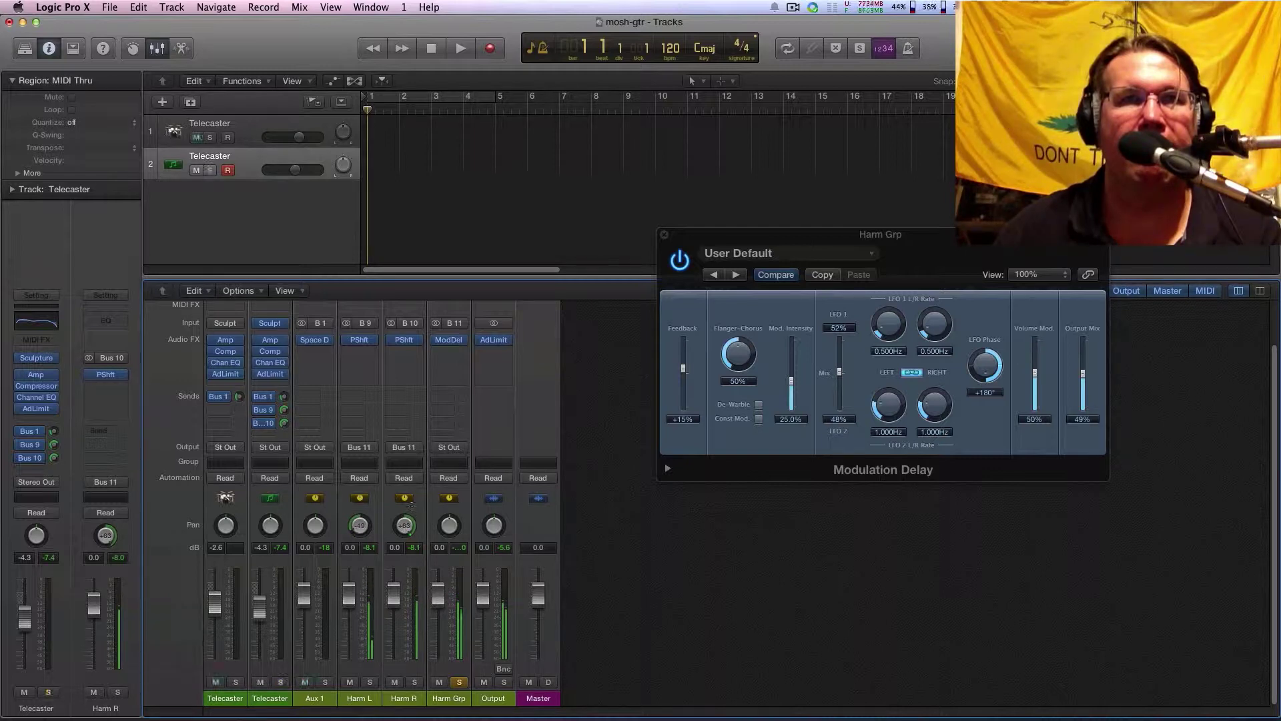
left_click_drag(404, 530, 401, 556)
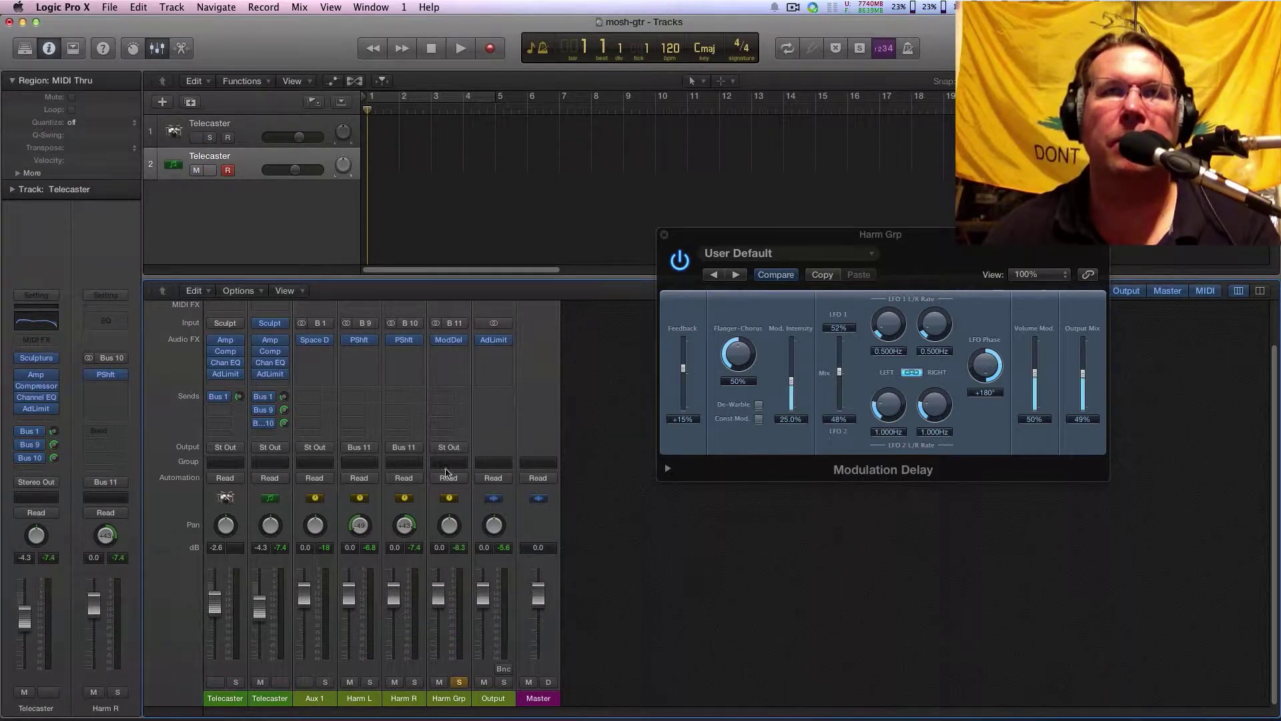
- Insert a stereo Adaptive Limiter below the Modulation Delay on Harm Grp, set its Gain to 0.0 dB, and close its window
left_click(452, 354)
mouse_move(471, 404)
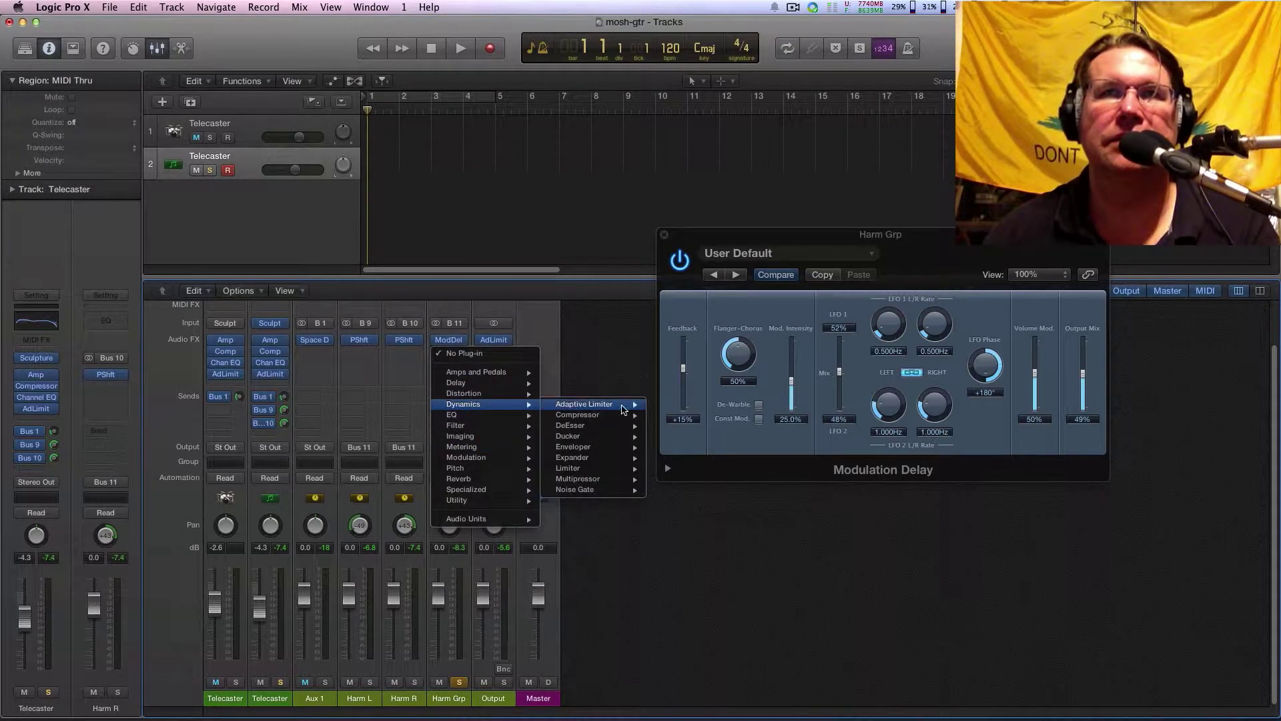
mouse_move(600, 404)
left_click(672, 405)
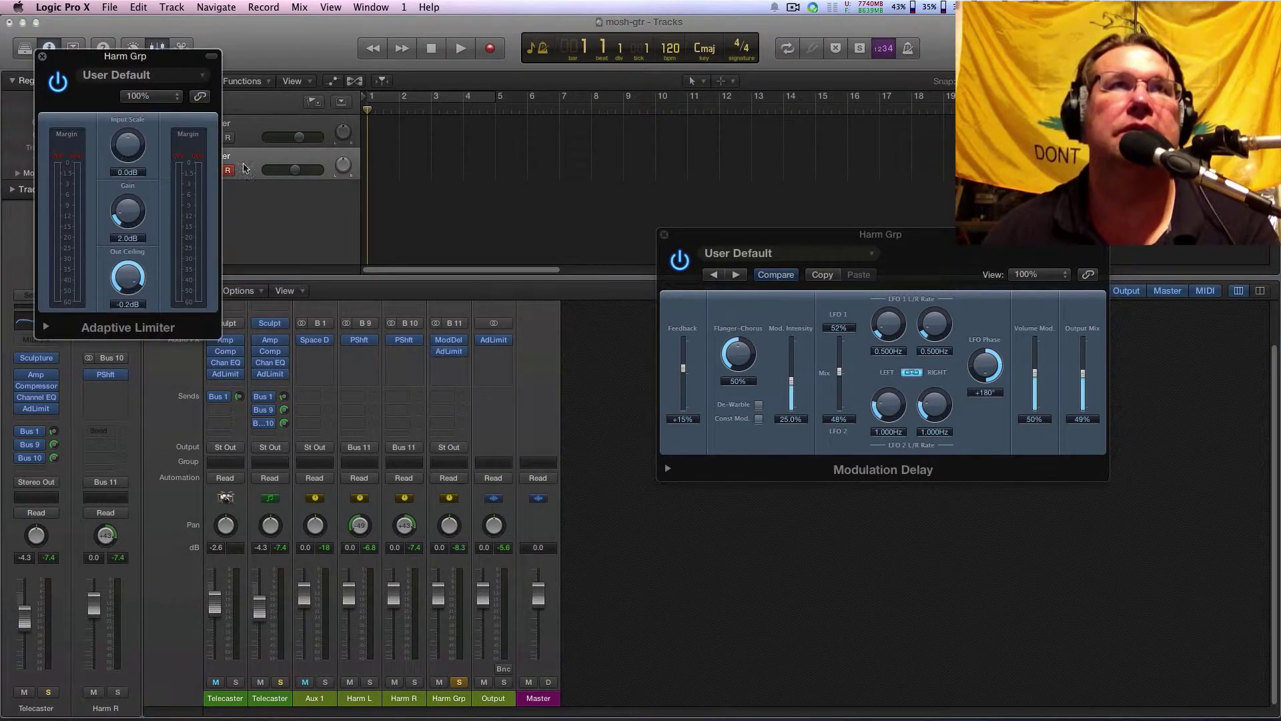
left_click_drag(129, 214, 156, 245)
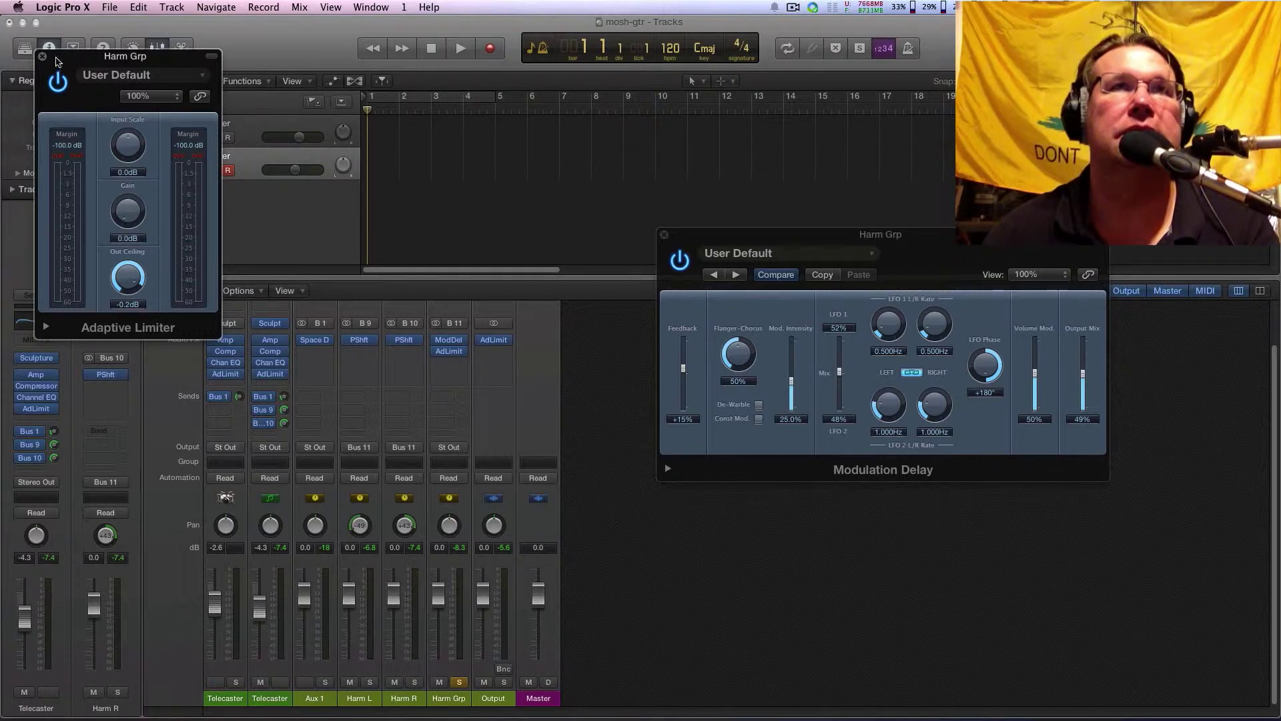
left_click(42, 59)
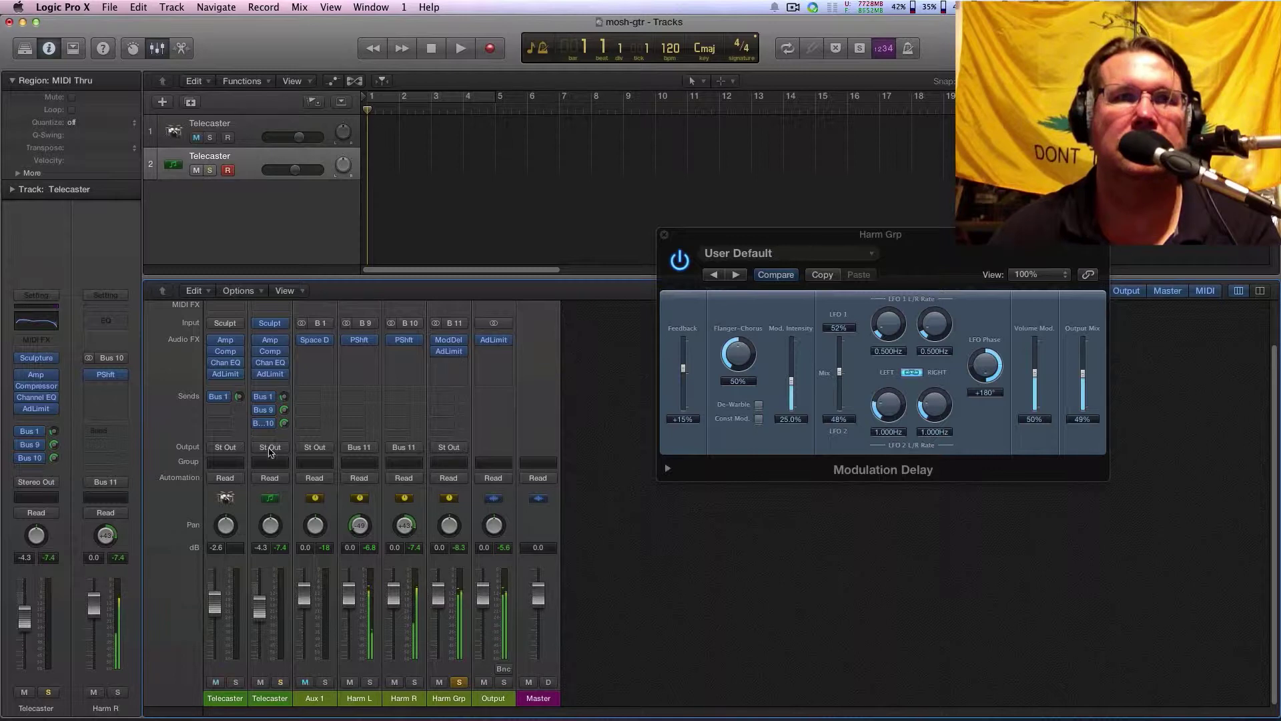
- Raise the second Telecaster channel's level to -1.6 dB and unsolo the Harm Grp channel
left_click_drag(265, 611, 265, 603)
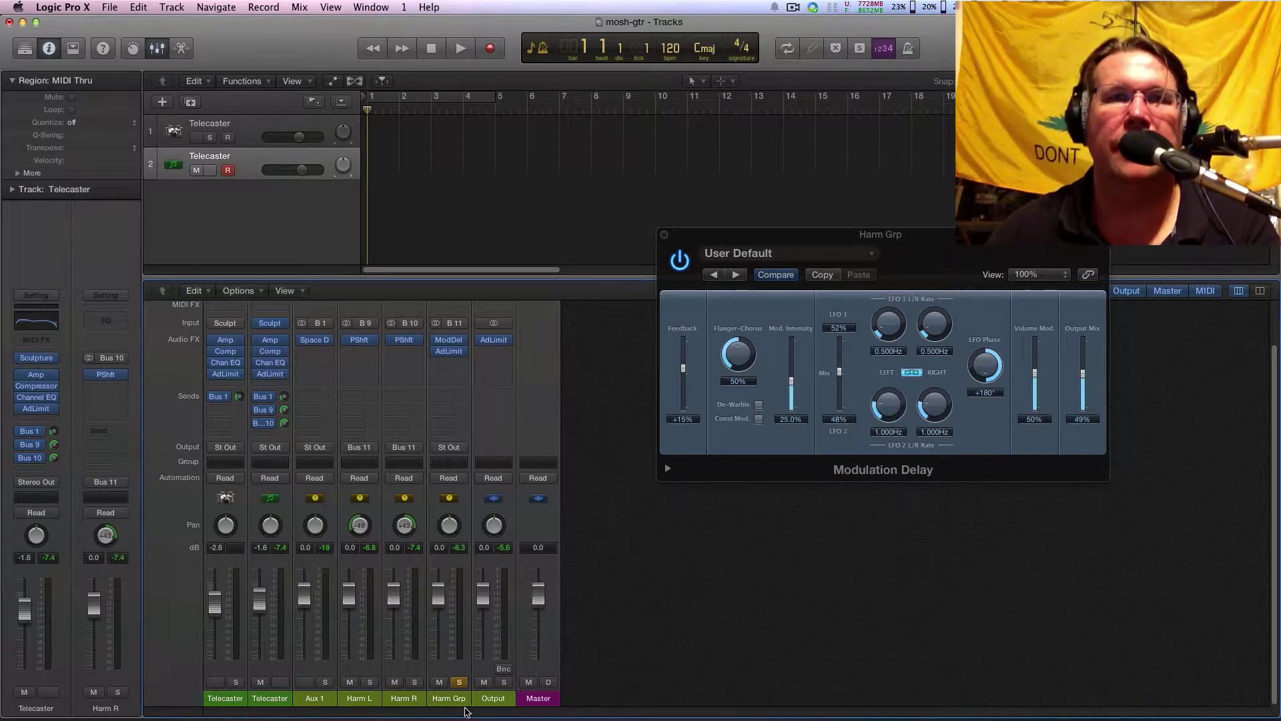
left_click(459, 681)
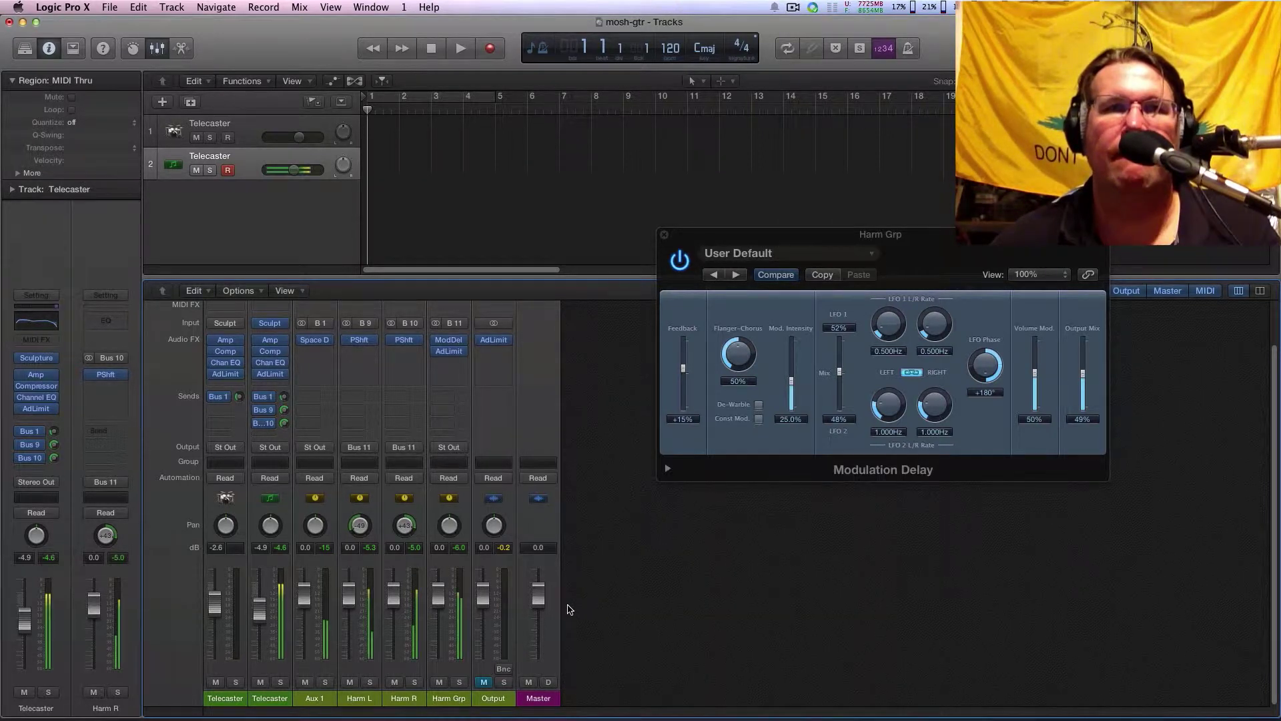
- Unmute the Output channel and switch its solo on and back off
left_click(483, 682)
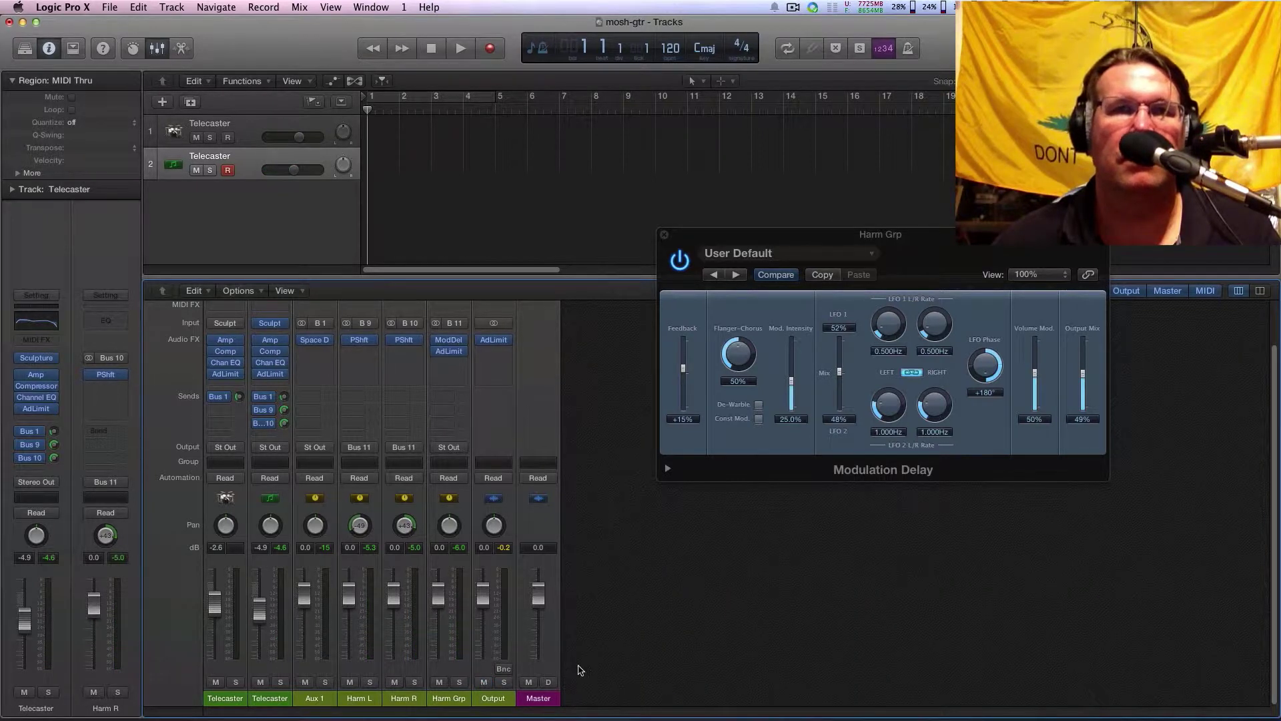
left_click(503, 682)
left_click(509, 683)
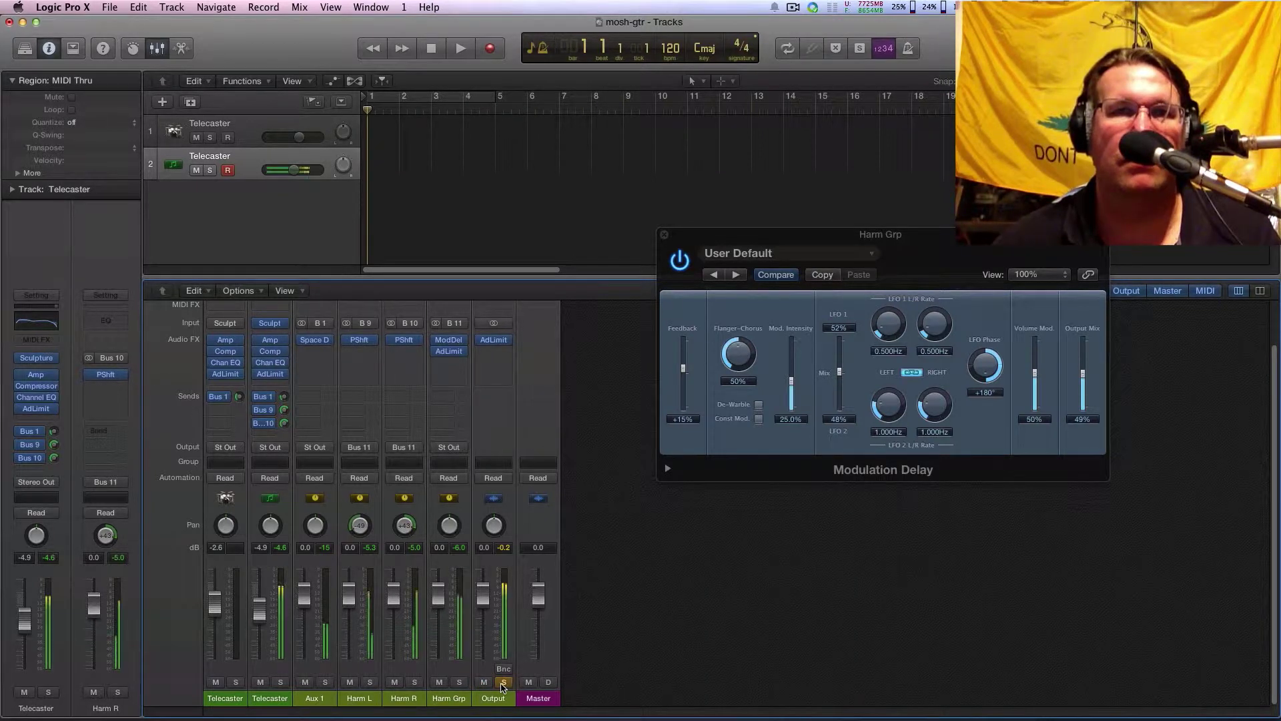
- Mute and then unmute Harm Grp to compare the guitar with and without the harmonies
left_click(440, 682)
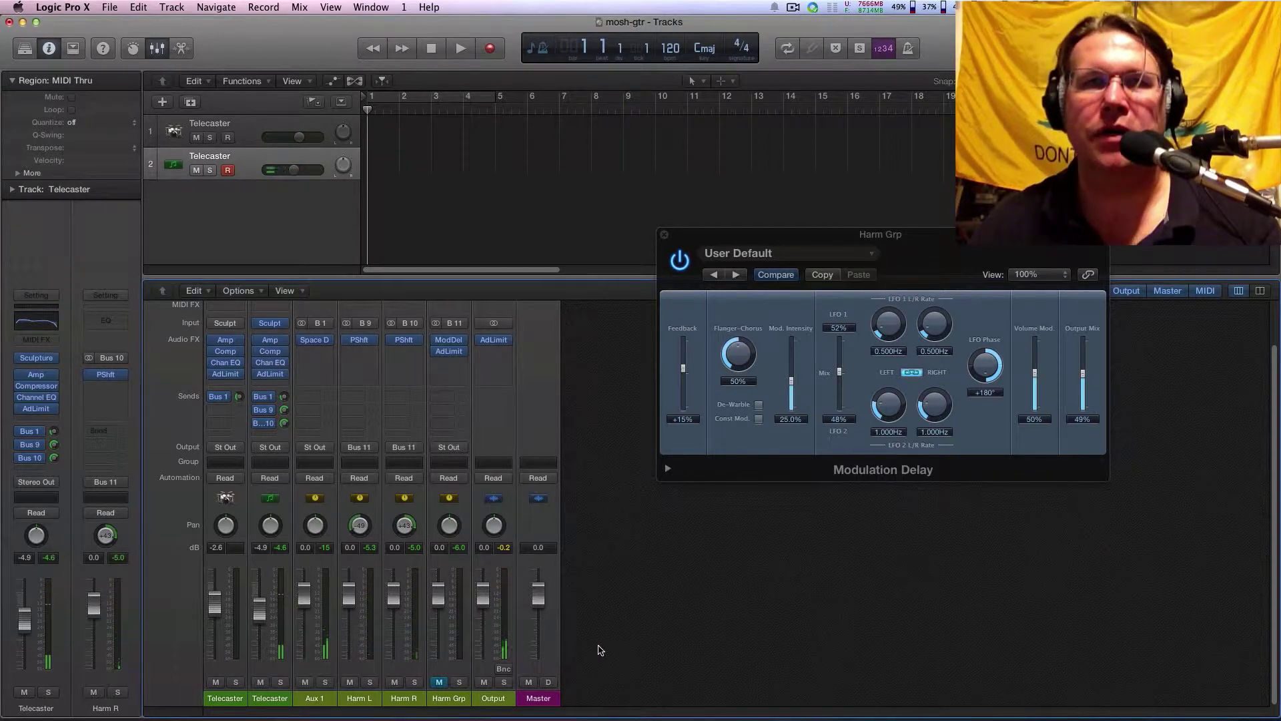
left_click(440, 682)
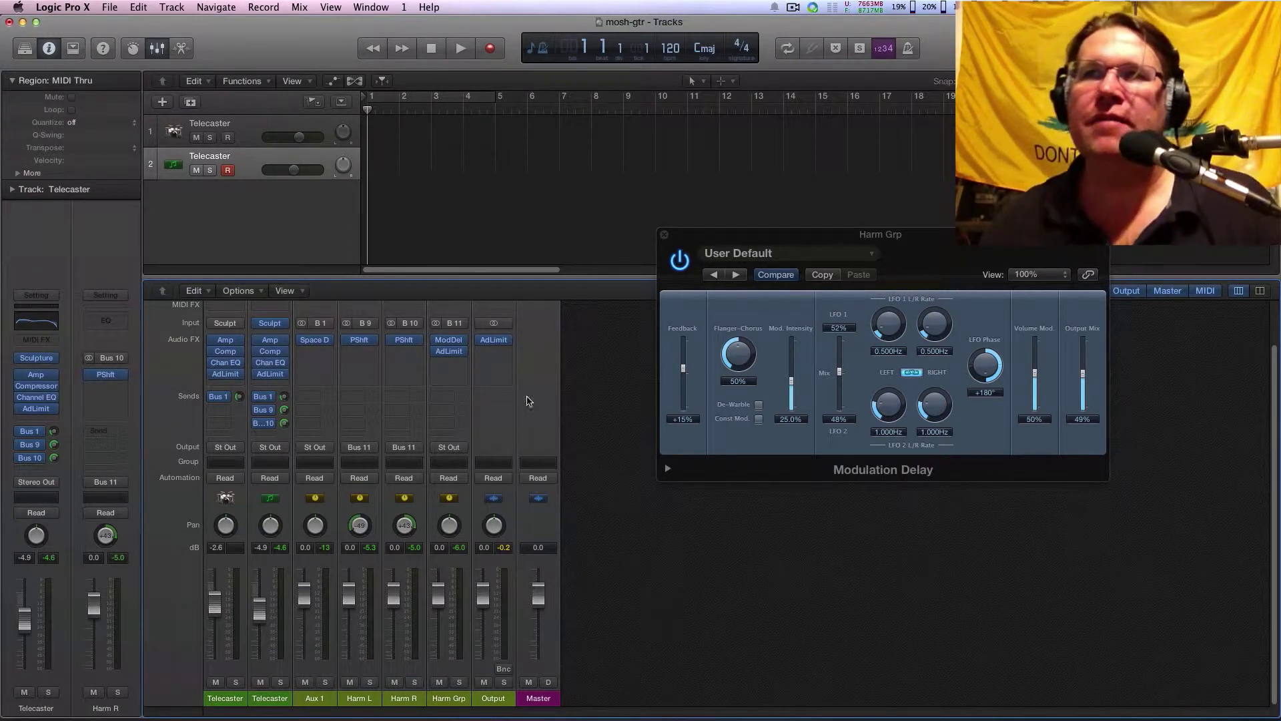
- Set the Harm Grp Modulation Delay's Output Mix to 63% and nudge its window aside
left_click_drag(1082, 373, 1082, 363)
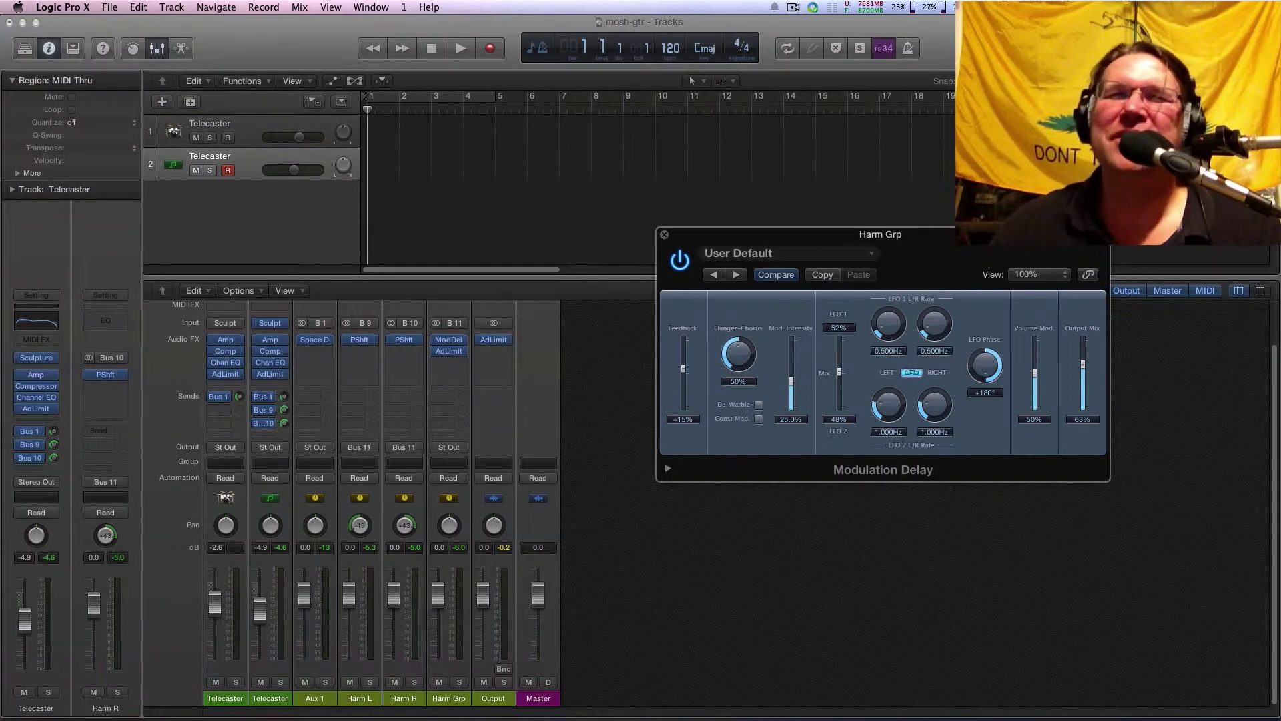
left_click_drag(986, 235, 995, 230)
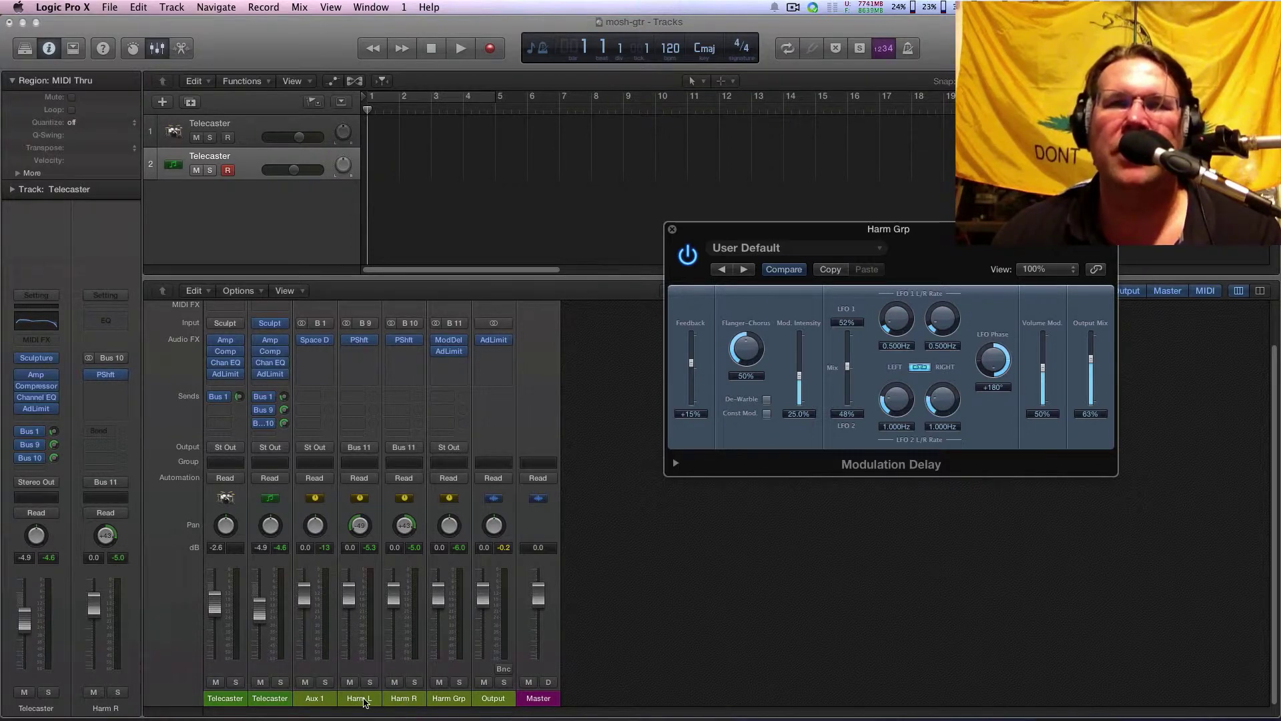
left_click_drag(364, 700, 403, 701)
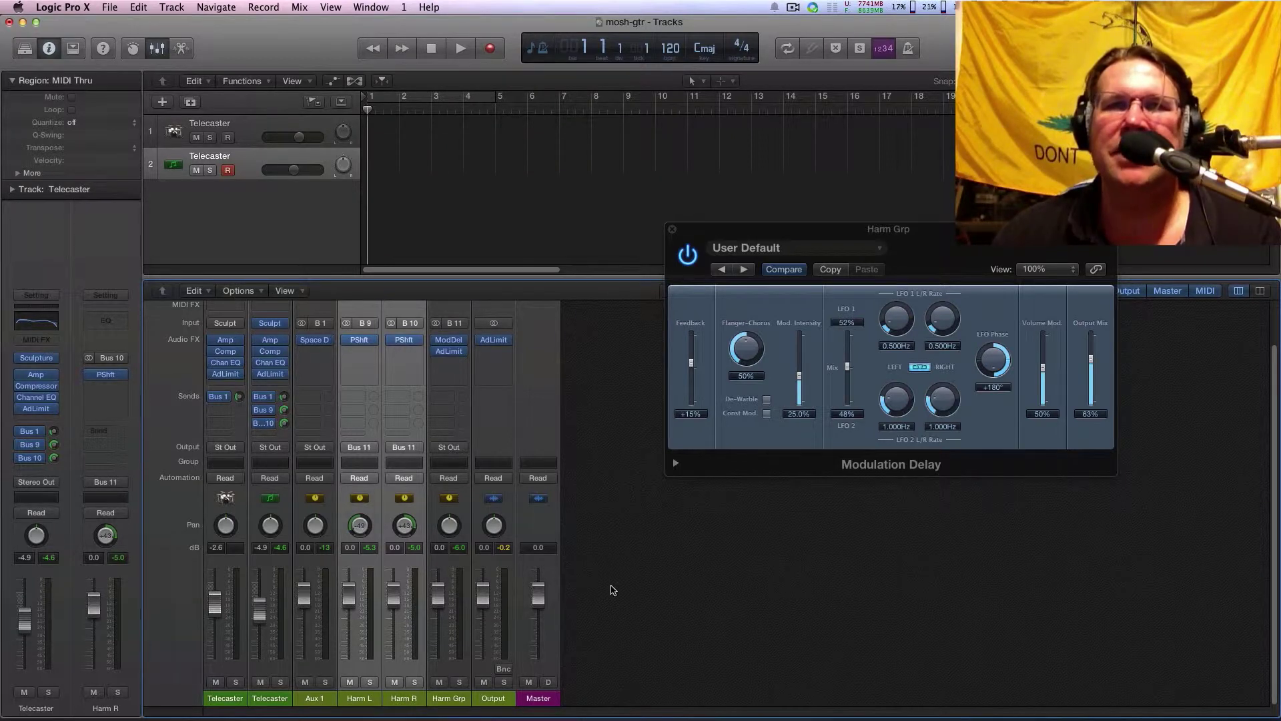
left_click(656, 586)
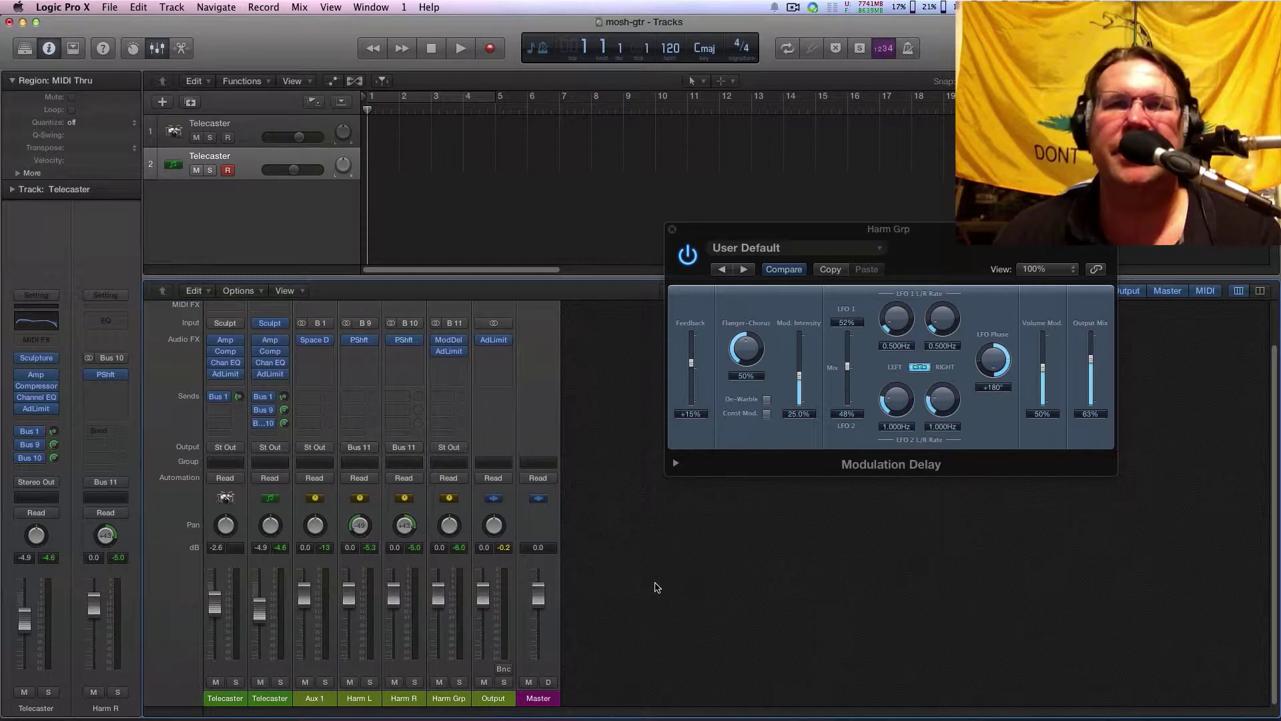
- Add a send to Bus 2 in the second Telecaster channel's next free send slot
left_click(268, 435)
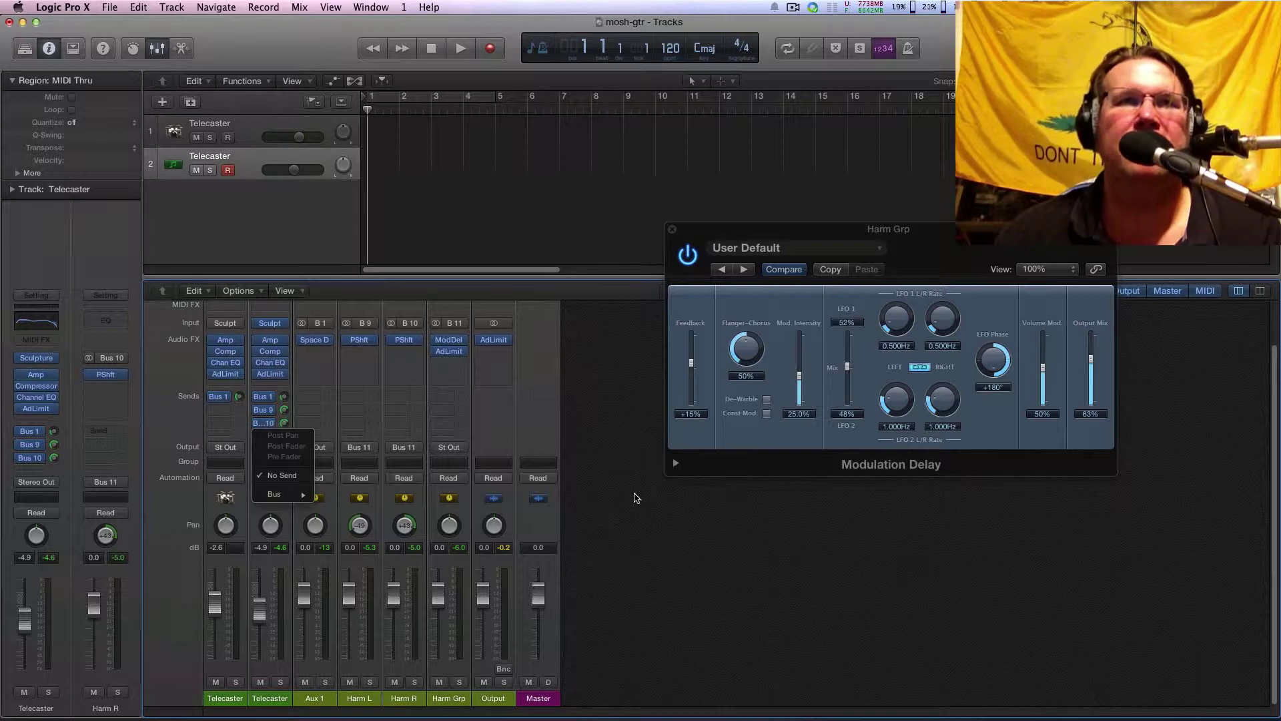
left_click(635, 495)
left_click(269, 435)
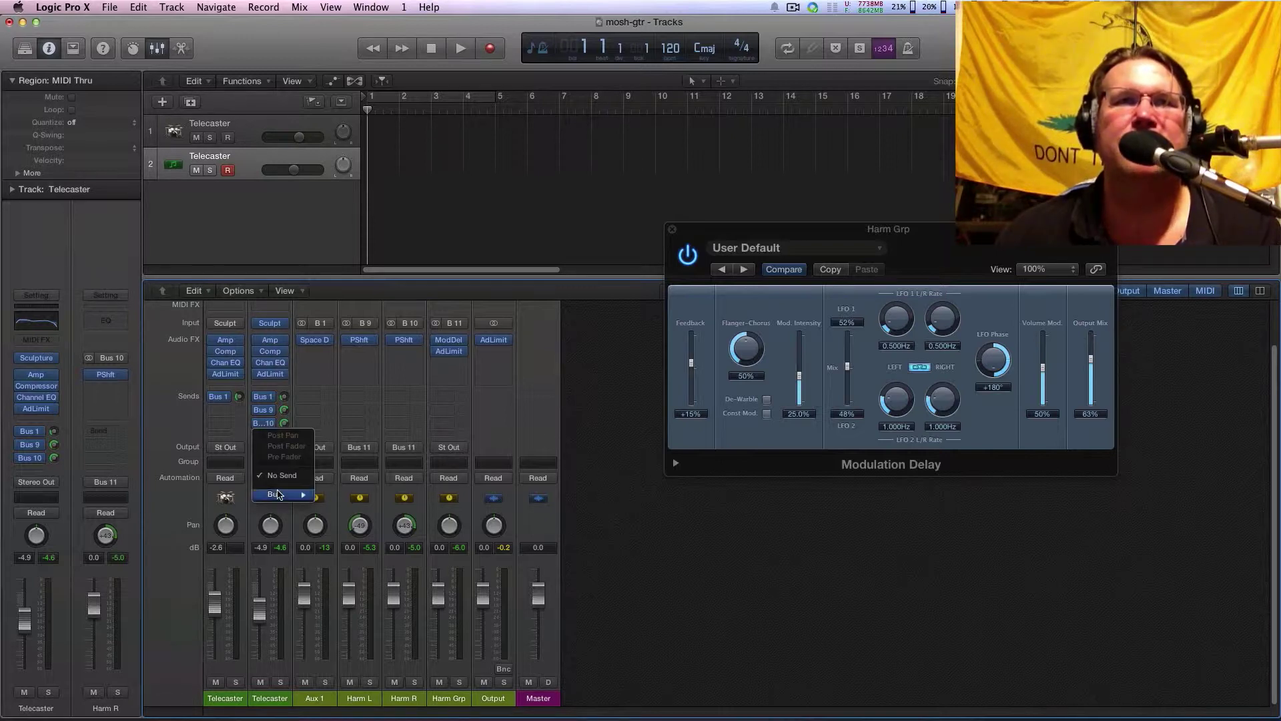
mouse_move(280, 494)
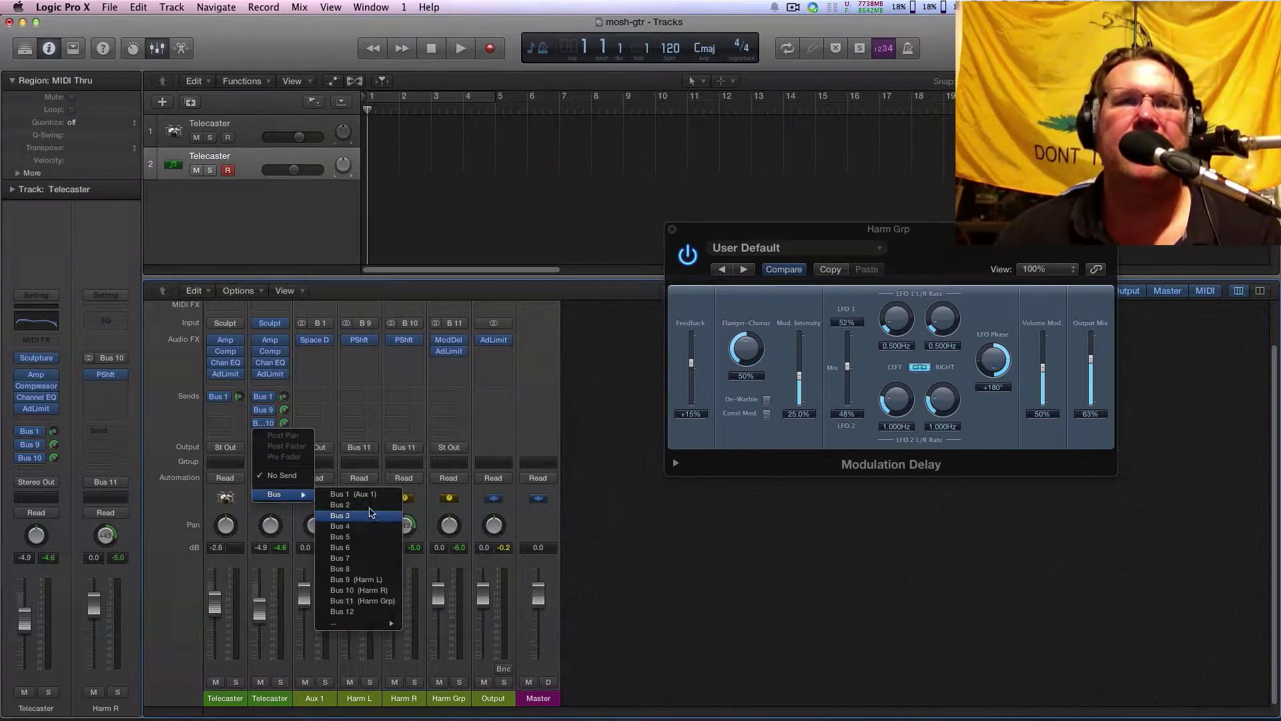
left_click(383, 506)
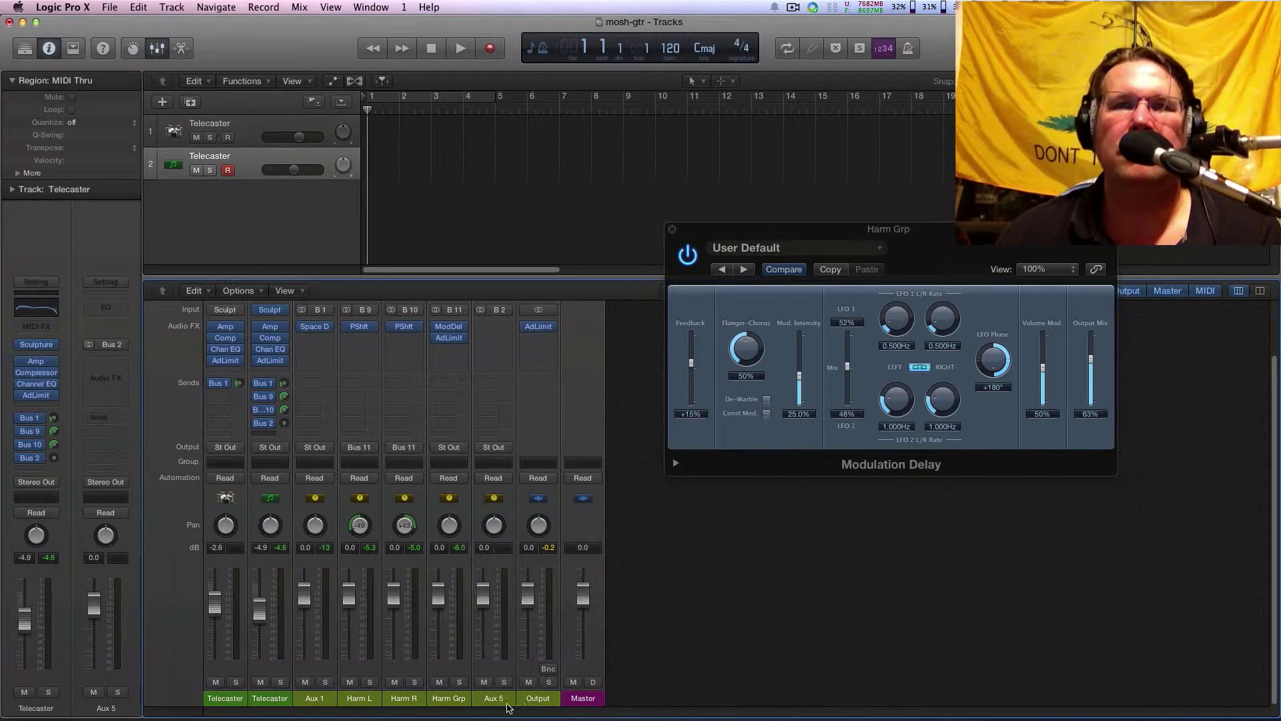
- Rename the new Aux 5 channel fed by Bus 2 as Delay
left_click(508, 702)
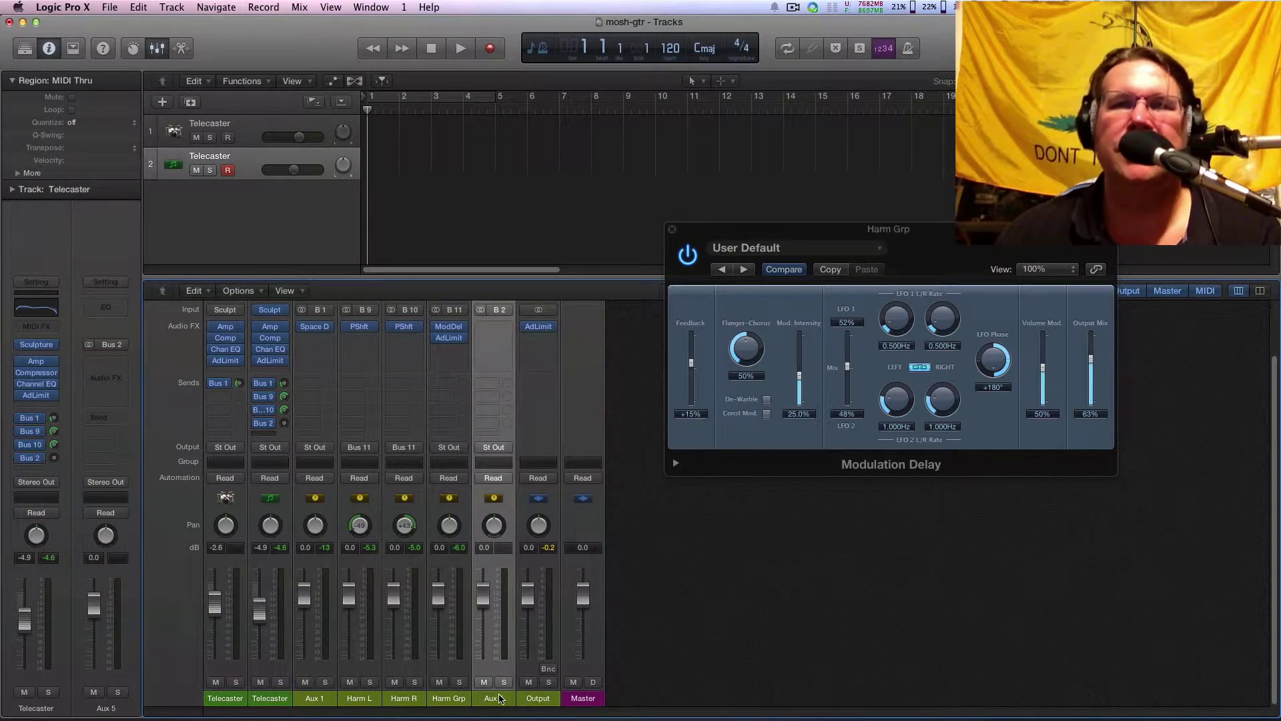
double_click(497, 700)
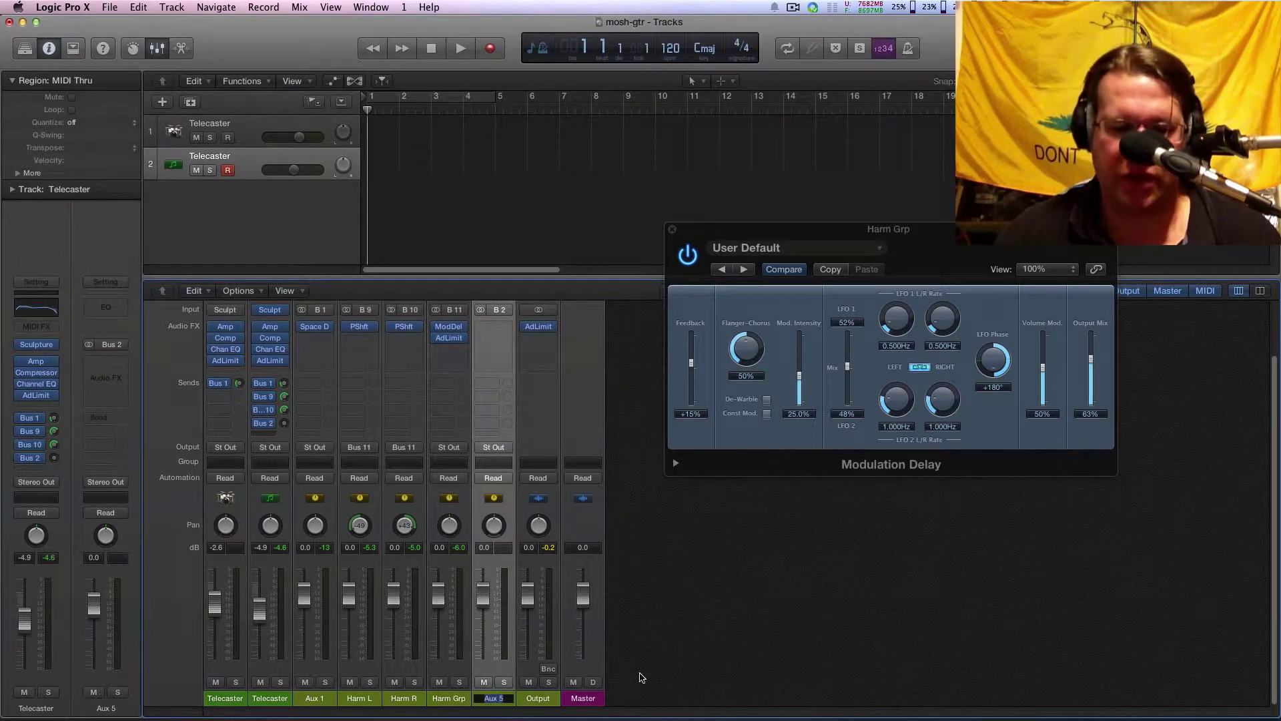
type("Delay")
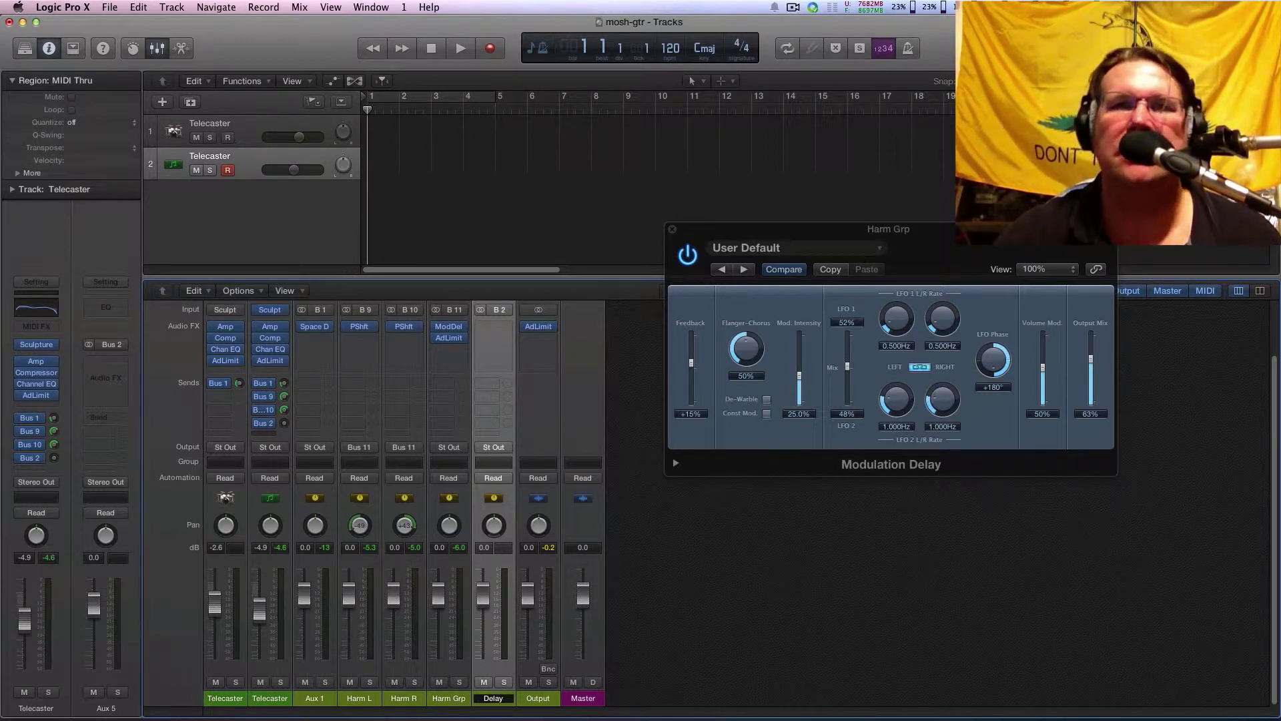
key("Return")
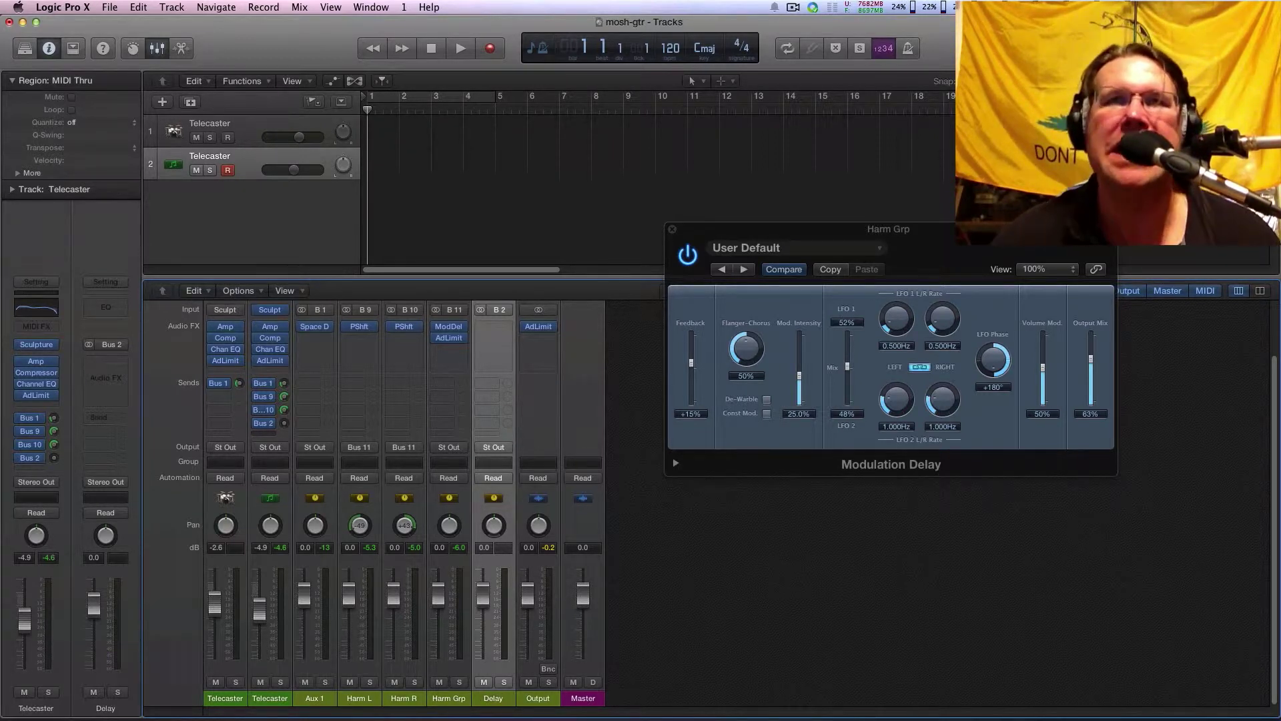
- Insert the stereo Stereo Delay effect on the Delay channel and move its window clear of the mixer channels
left_click(494, 327)
mouse_move(540, 364)
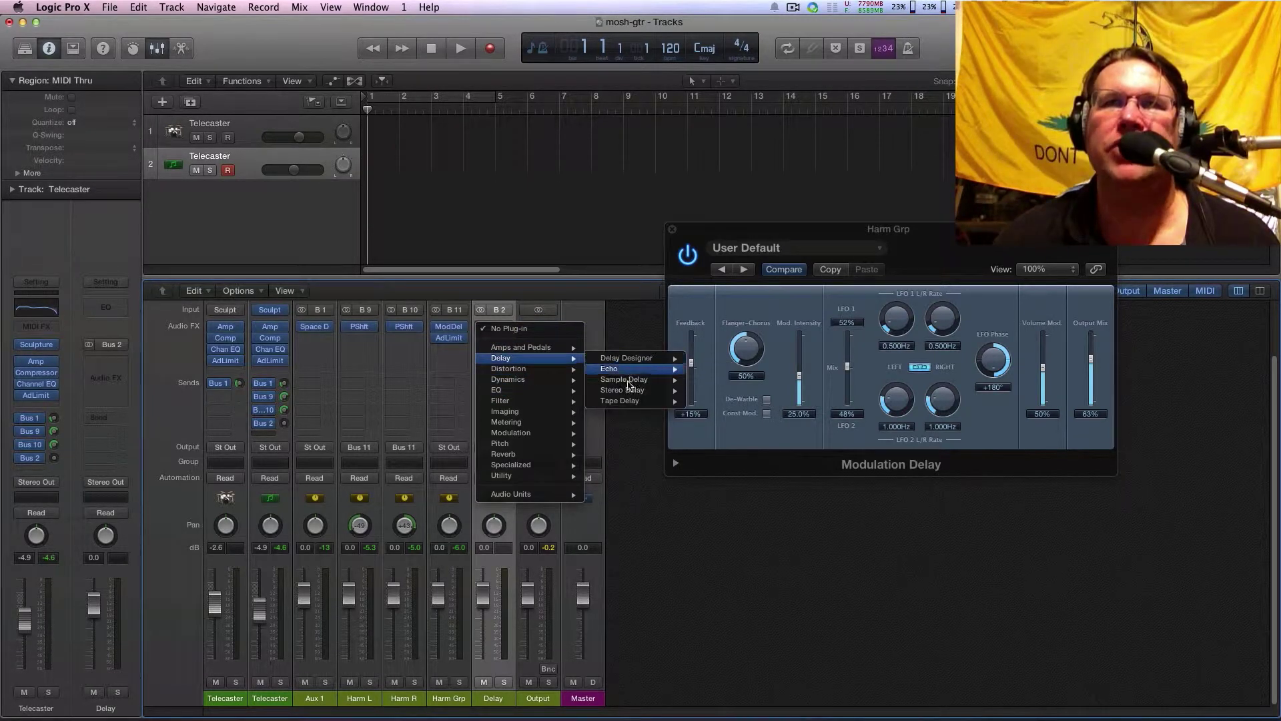
mouse_move(629, 390)
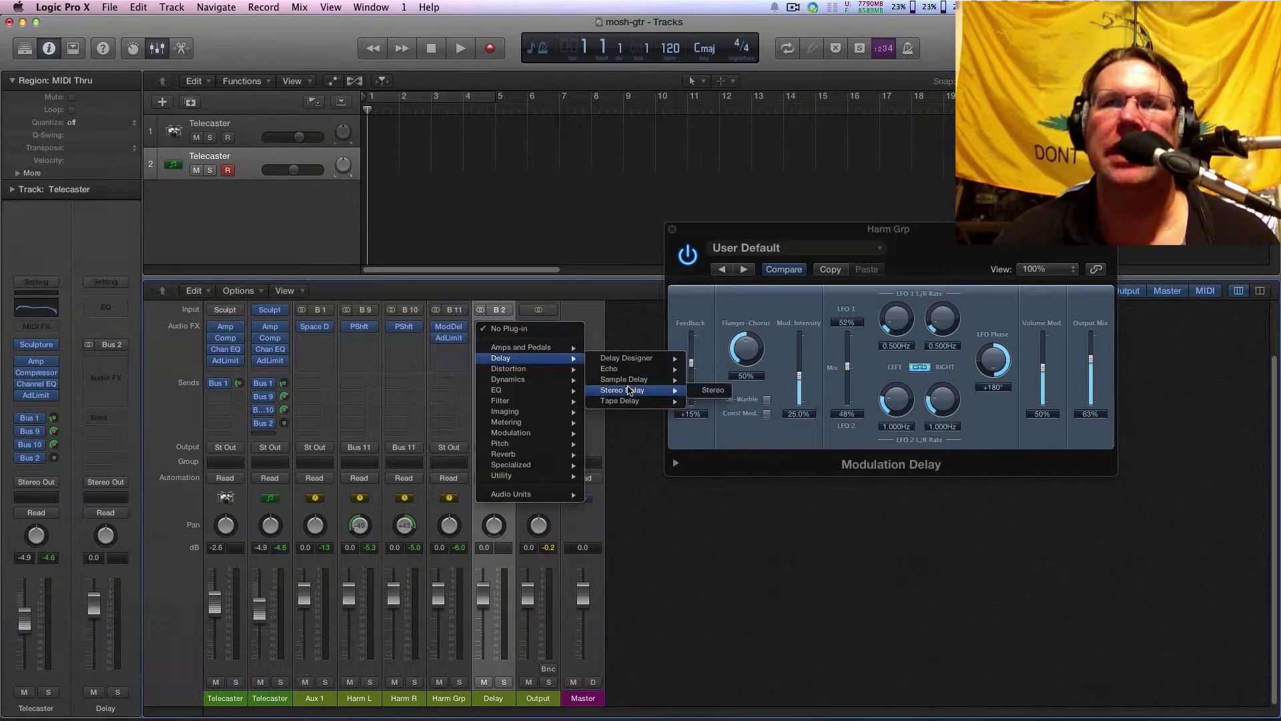
left_click(711, 390)
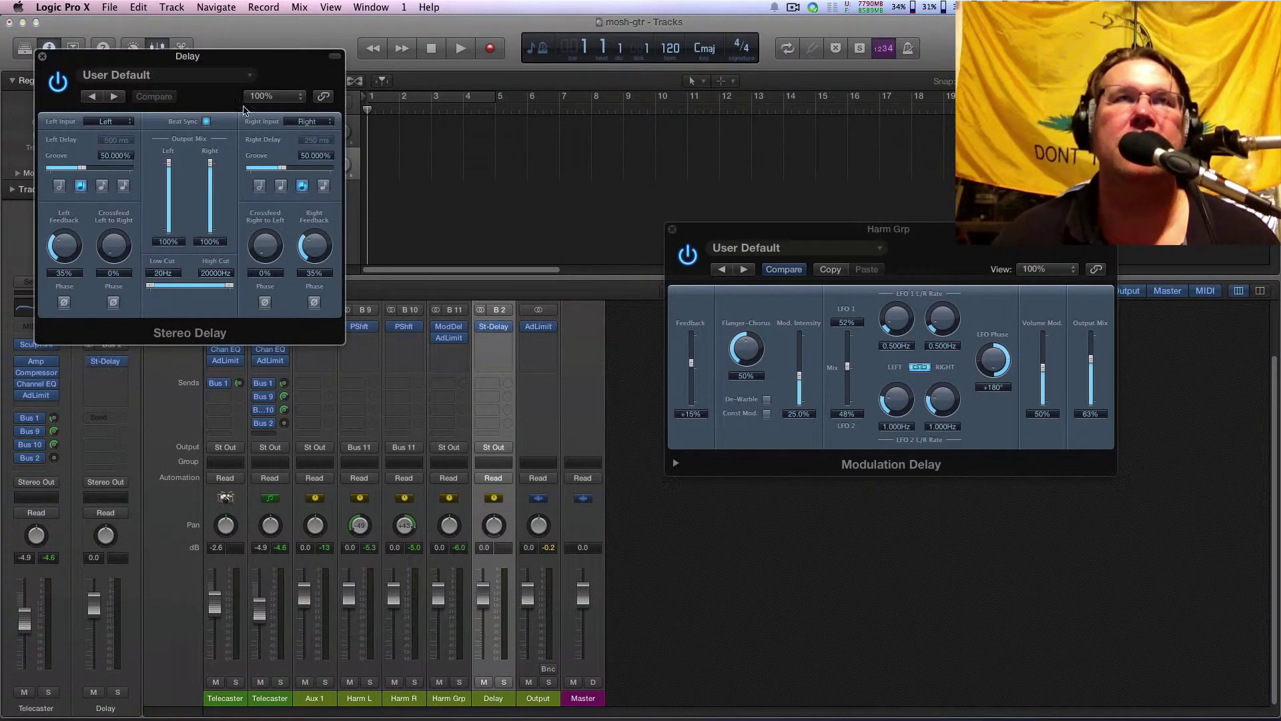
left_click_drag(212, 55, 1034, 368)
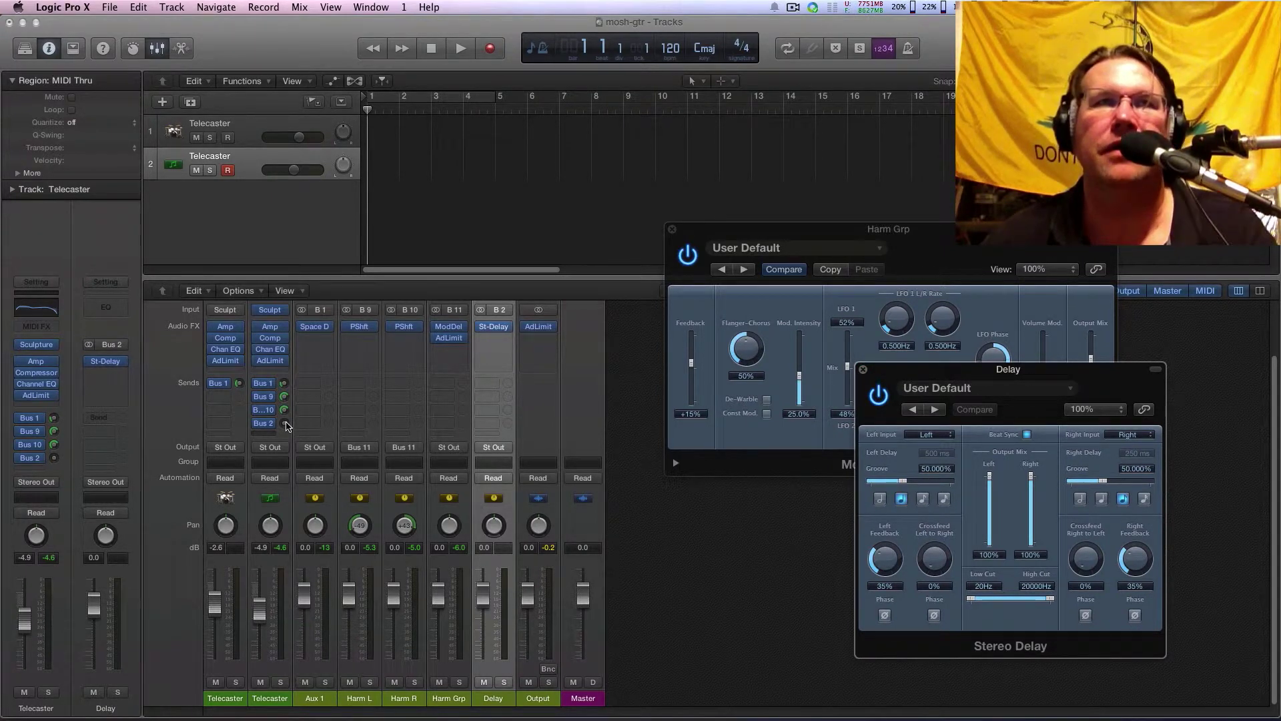
- Raise the second Telecaster channel's Bus 2 send level to -5.2 dB
left_click_drag(284, 424, 284, 429)
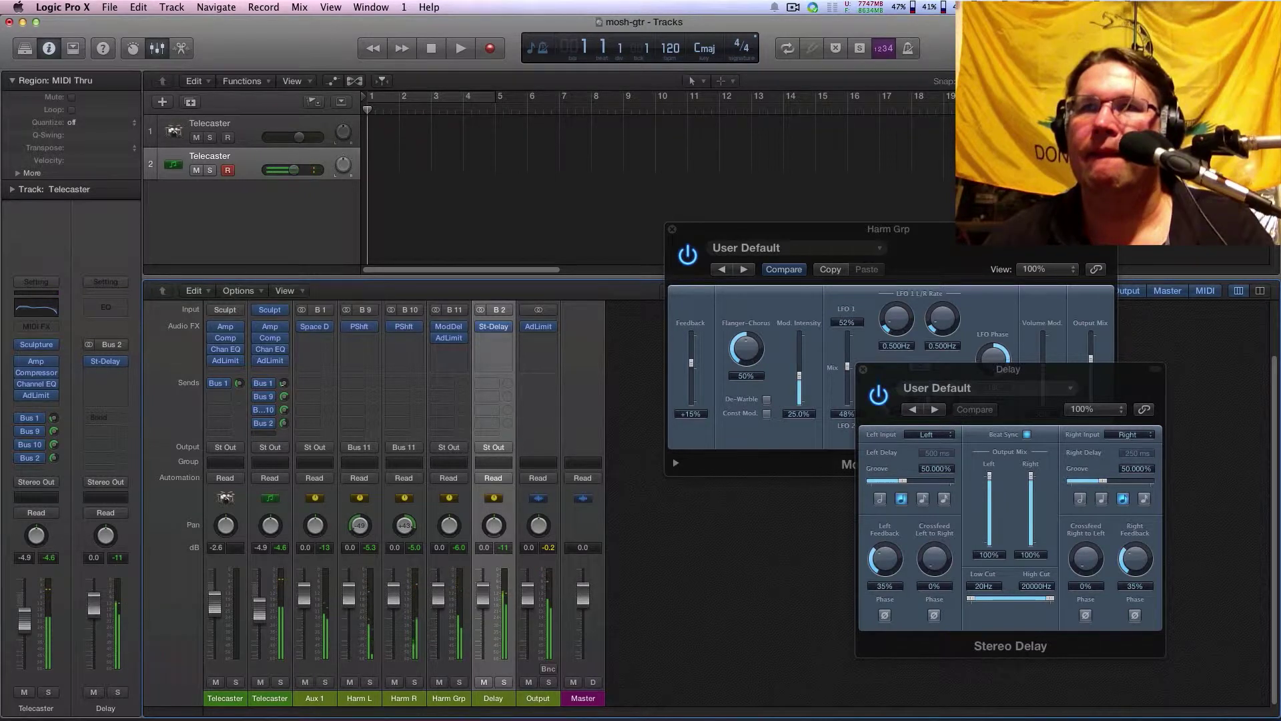
left_click(284, 423)
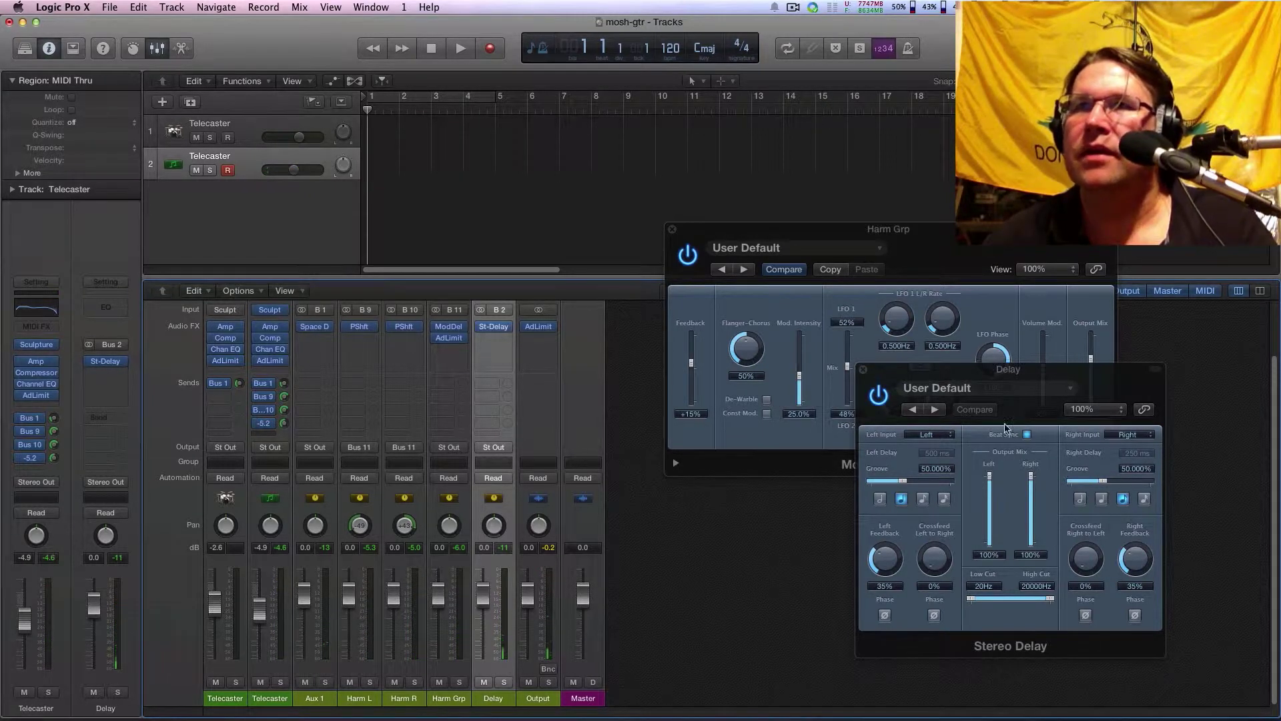
- Load the SYNC 5 - 1_02 + 5_16 preset in the Delay channel's Stereo Delay
left_click(1009, 388)
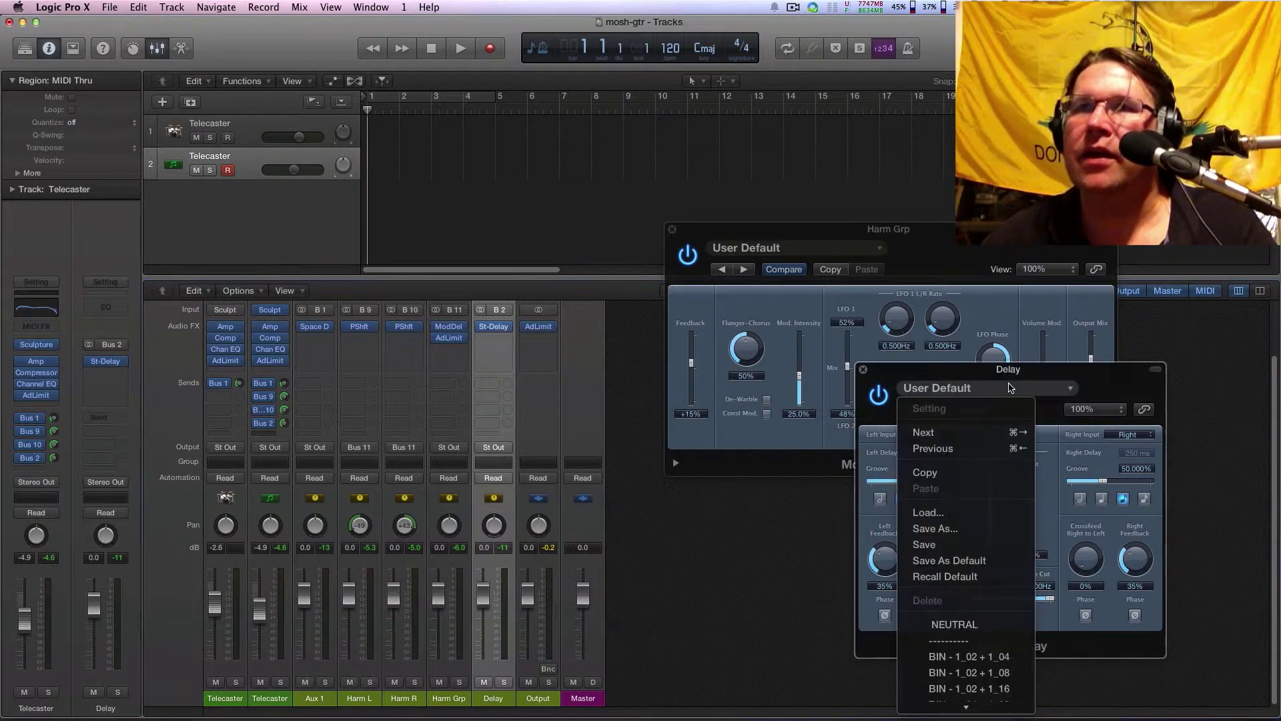
scroll(997, 520, "down", 10)
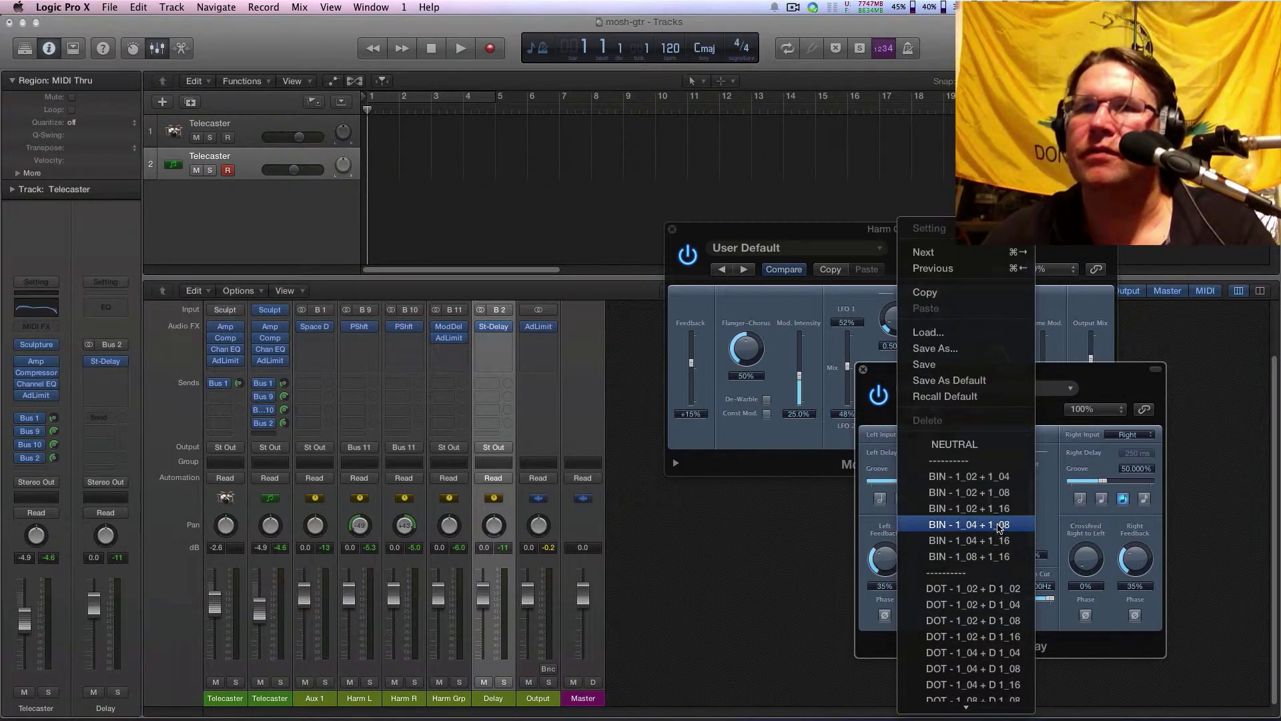
scroll(994, 538, "up", 2)
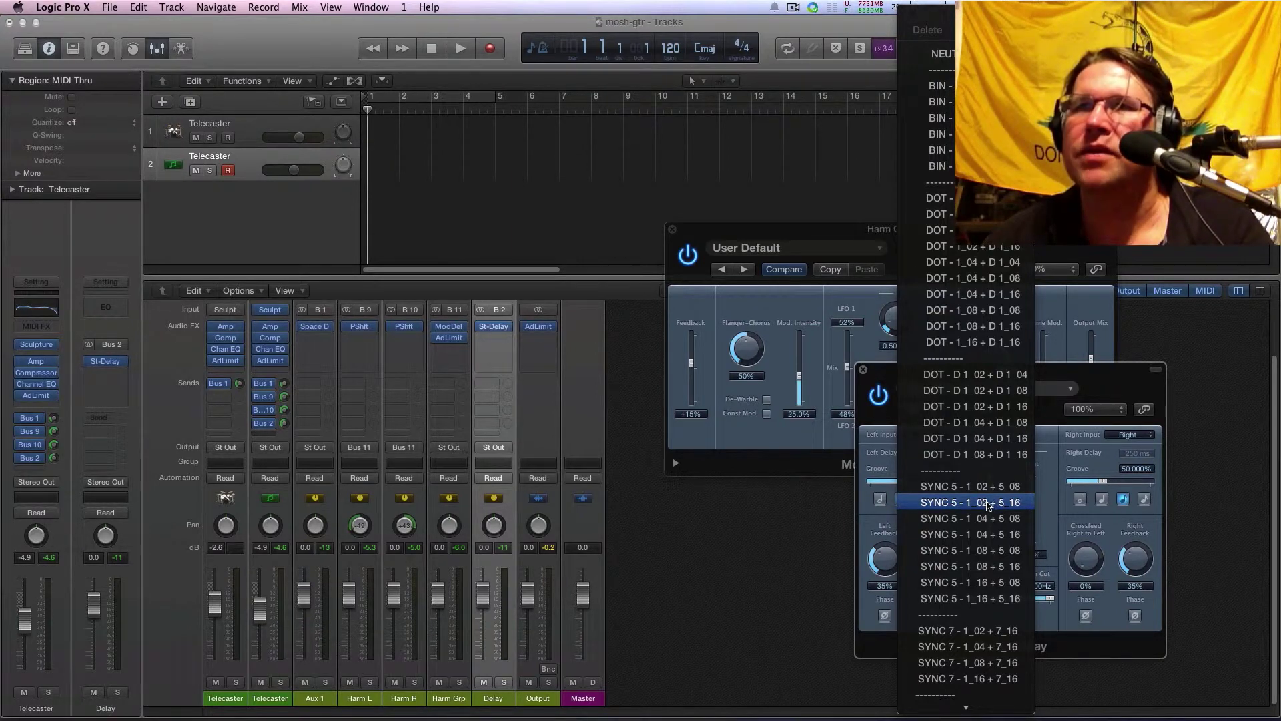
left_click(986, 507)
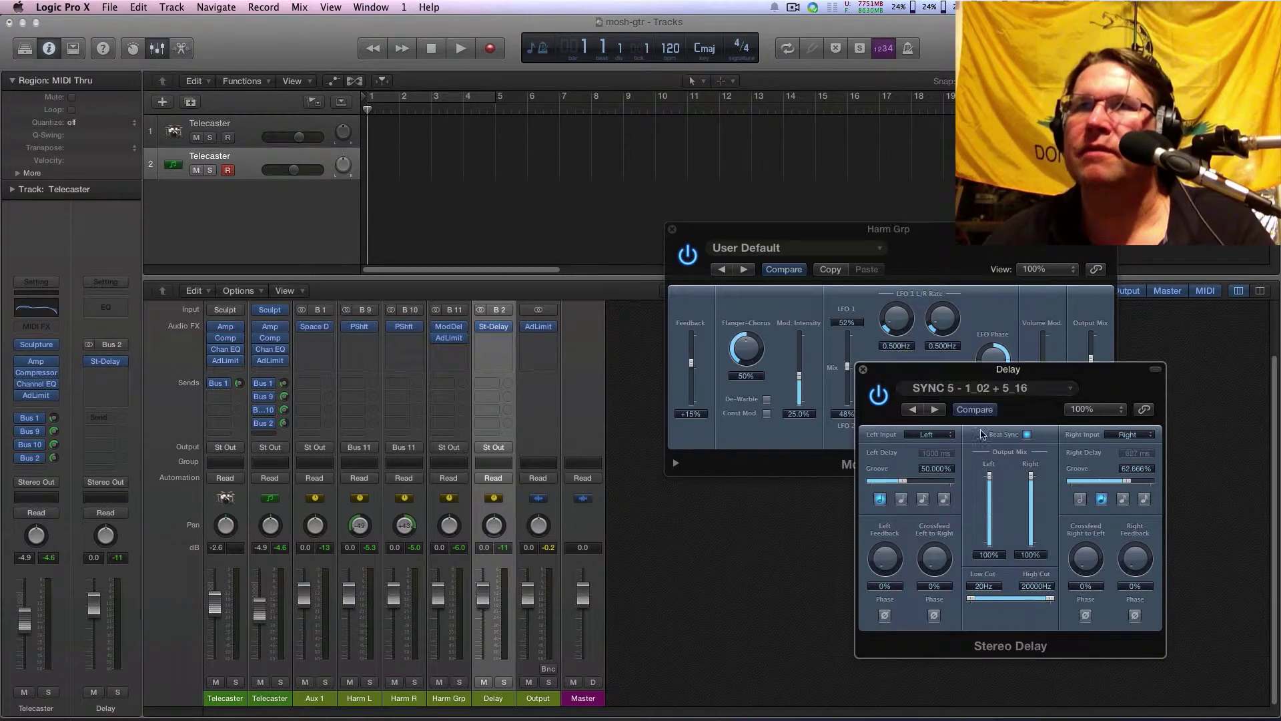
- Arrange the effect windows so the Harm Grp Modulation Delay sits above the Stereo Delay without overlapping it
left_click_drag(1008, 377, 939, 339)
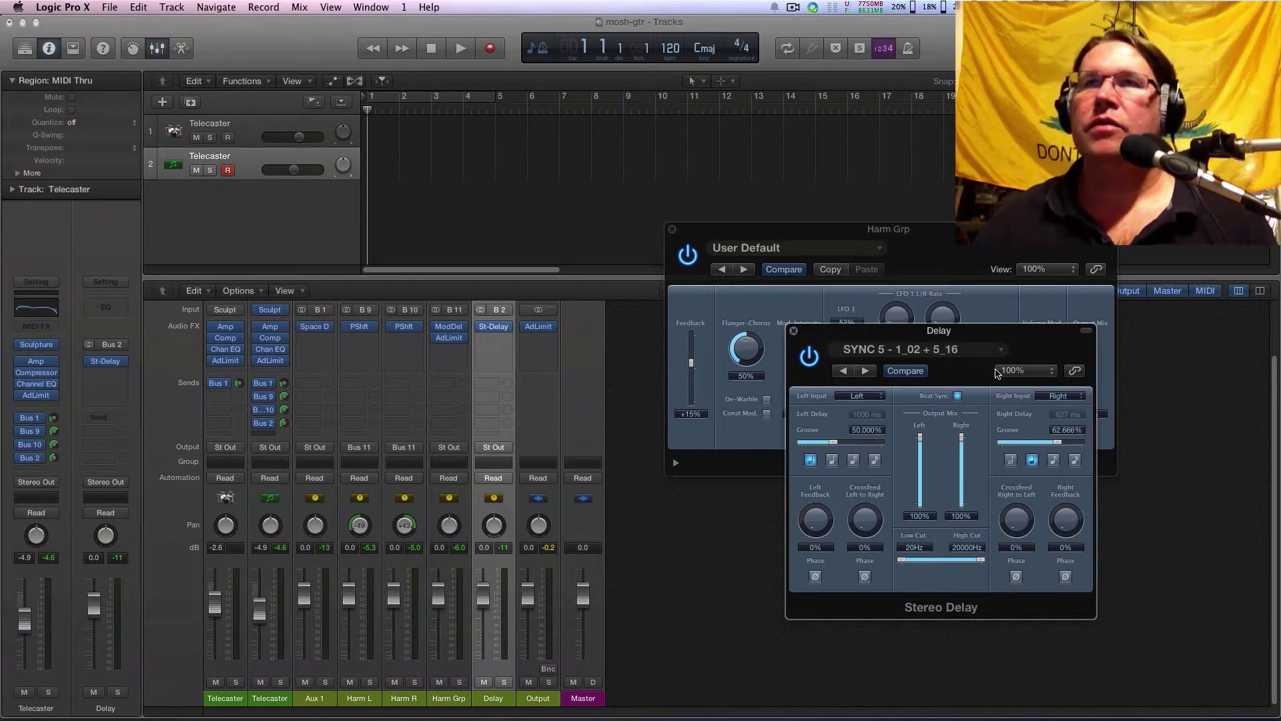
left_click_drag(978, 332, 973, 341)
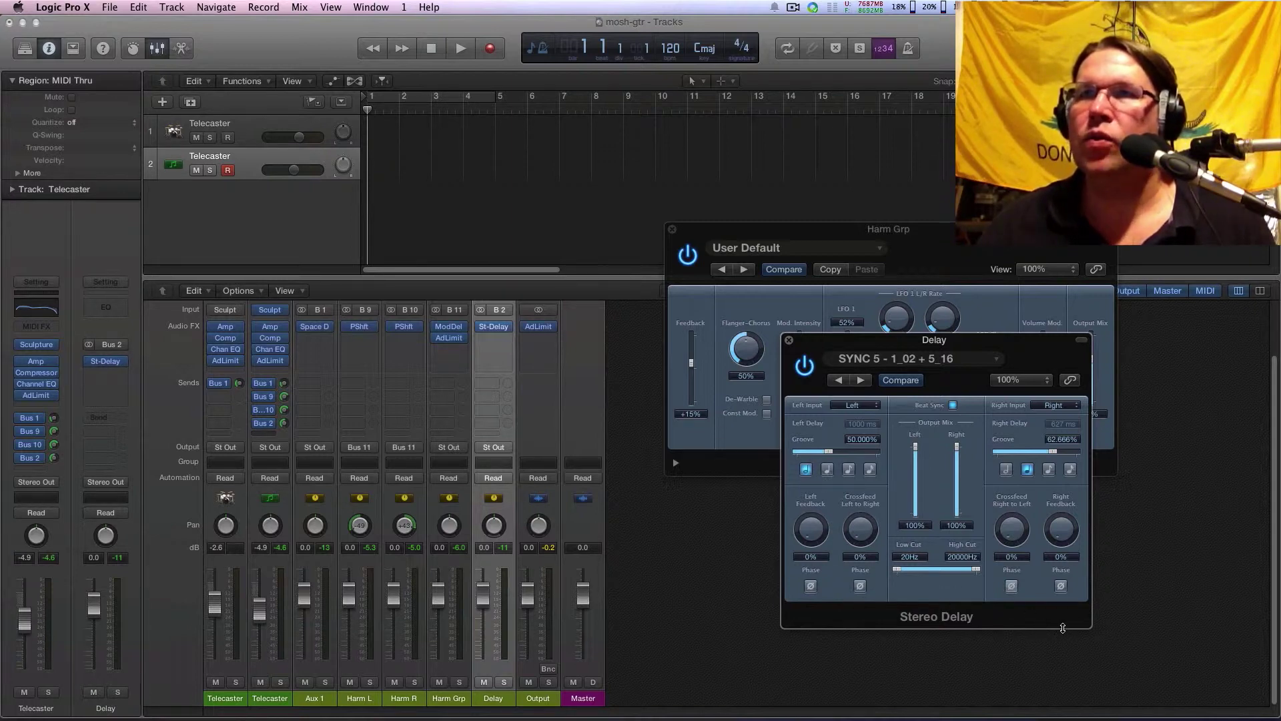
left_click_drag(1024, 339, 995, 360)
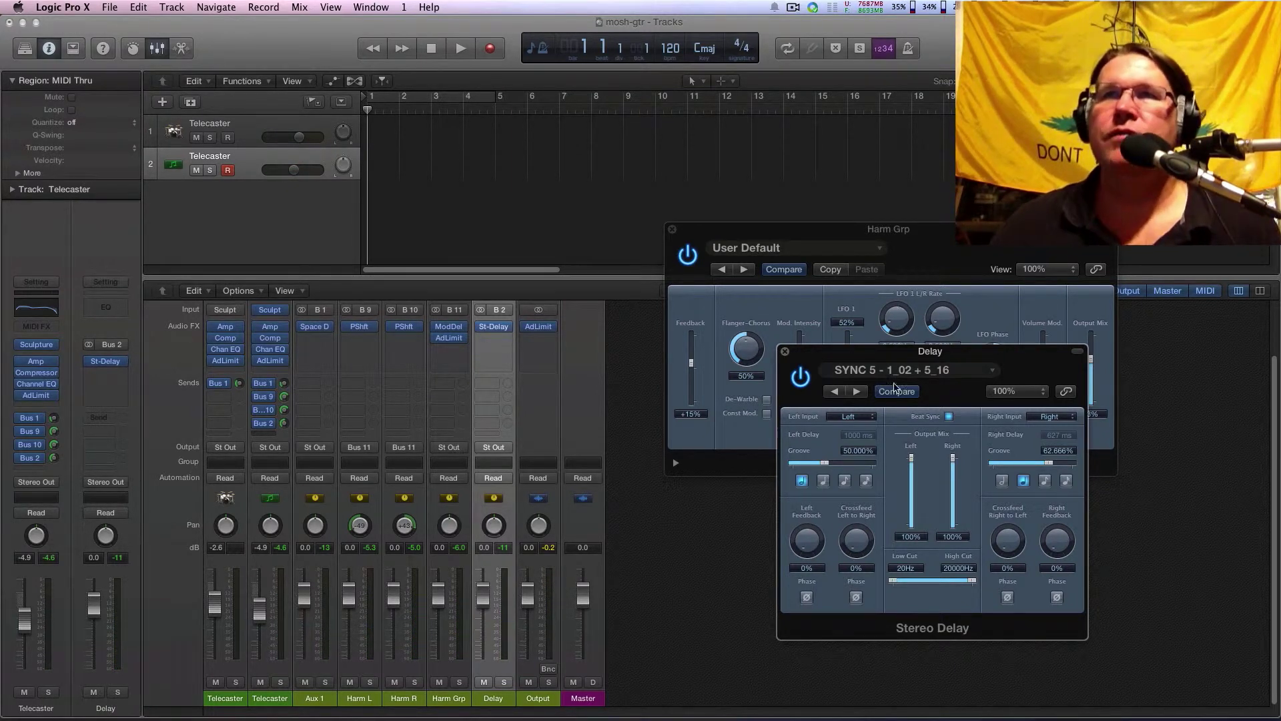
left_click_drag(885, 358, 889, 377)
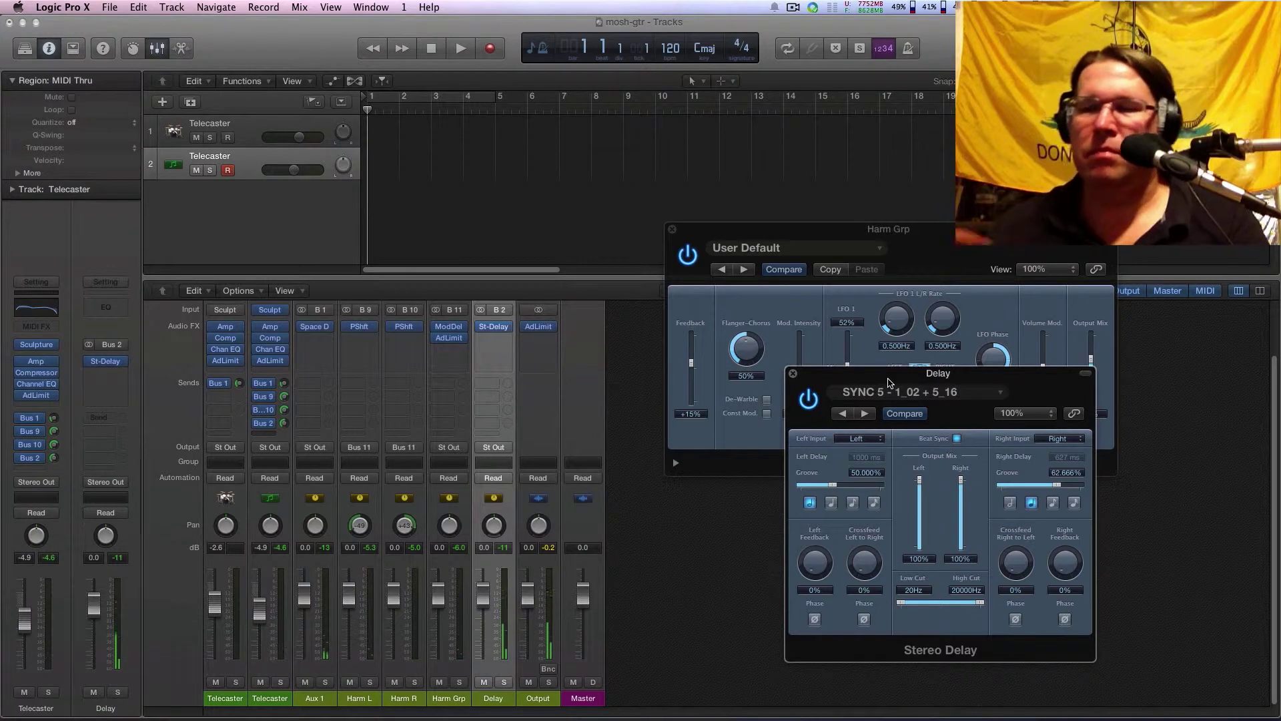
left_click(890, 388)
left_click(908, 485)
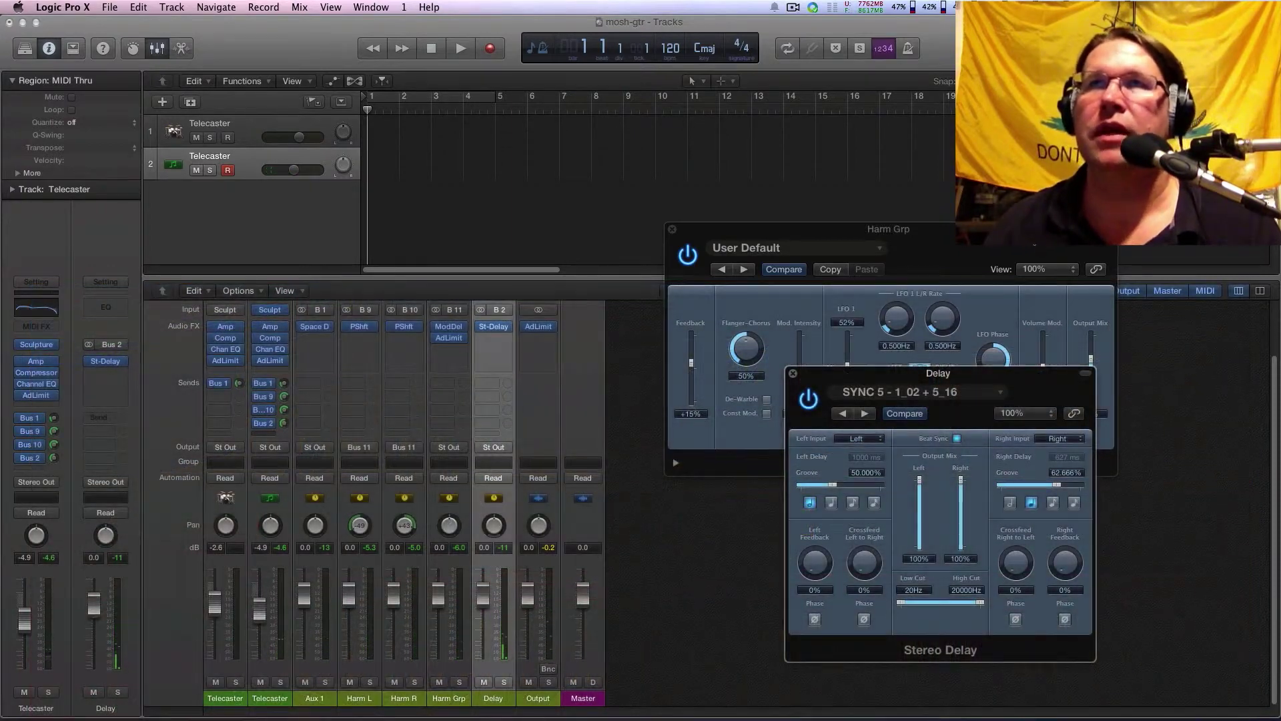
left_click_drag(1031, 232, 1023, 122)
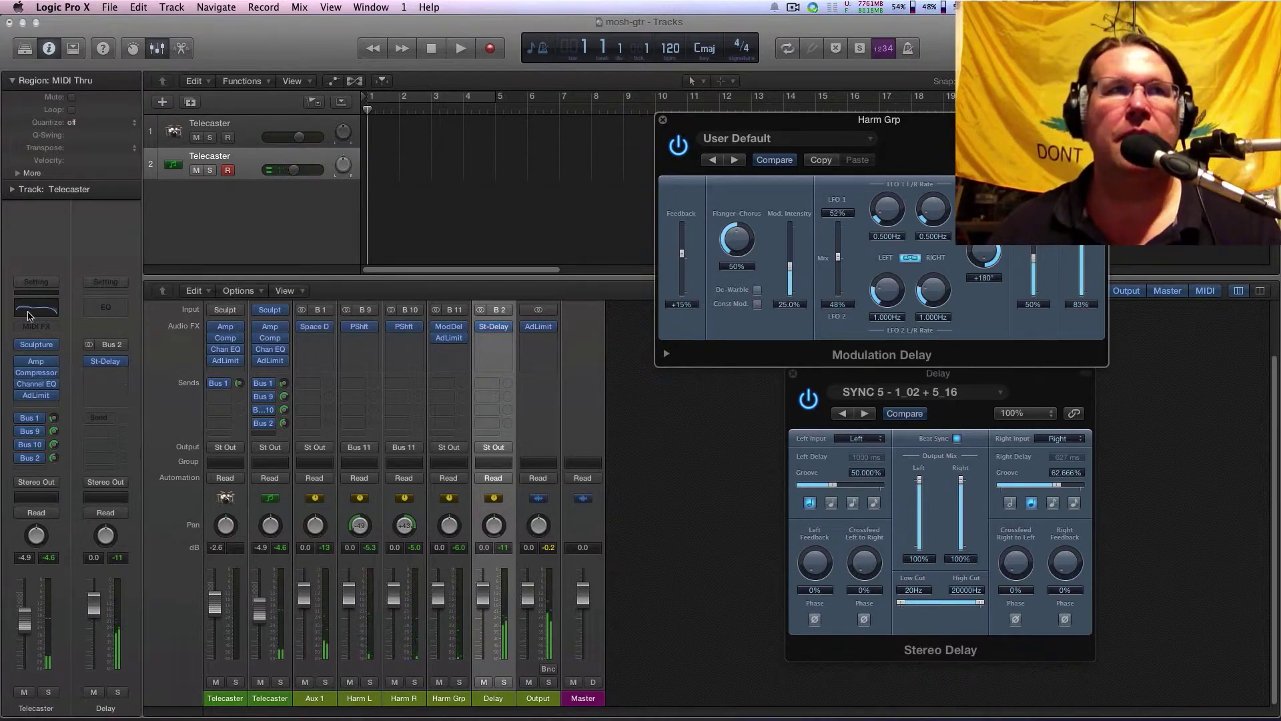
- Open the second Telecaster channel's Channel EQ and set the 255 Hz band's gain to +3.0 dB and the high-cut frequency to 1560 Hz
left_click(43, 385)
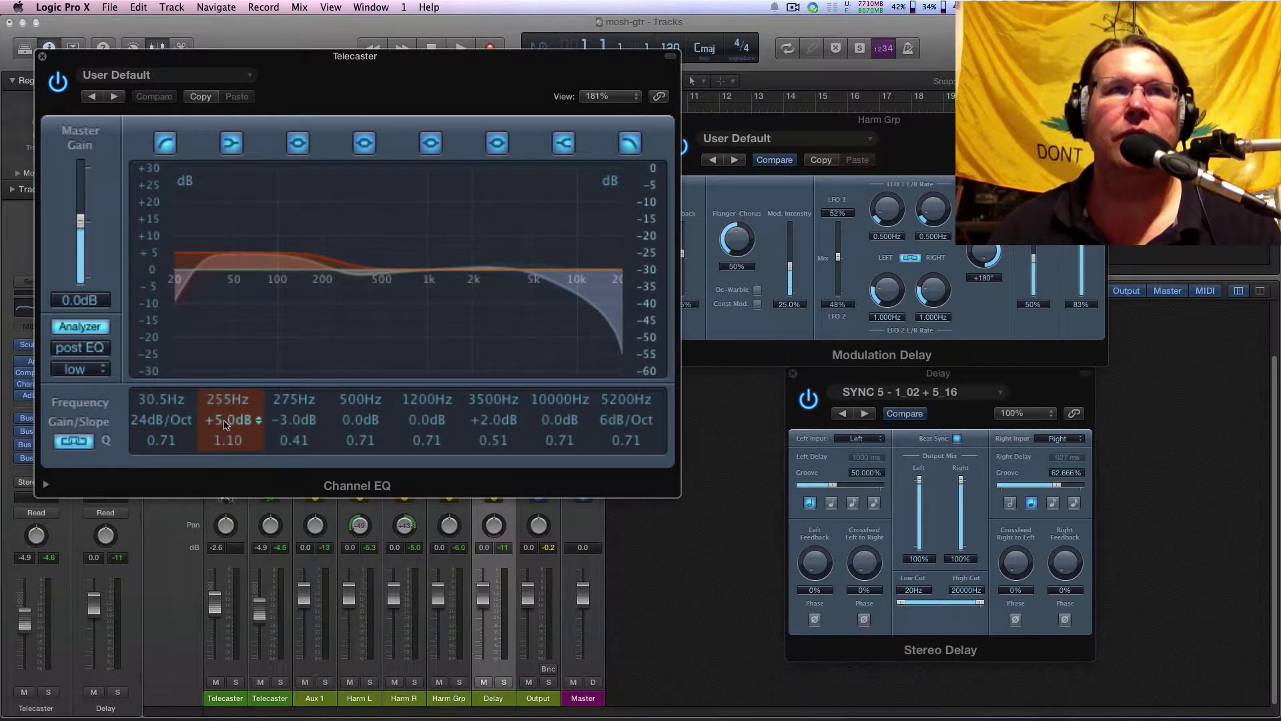
left_click_drag(224, 419, 225, 425)
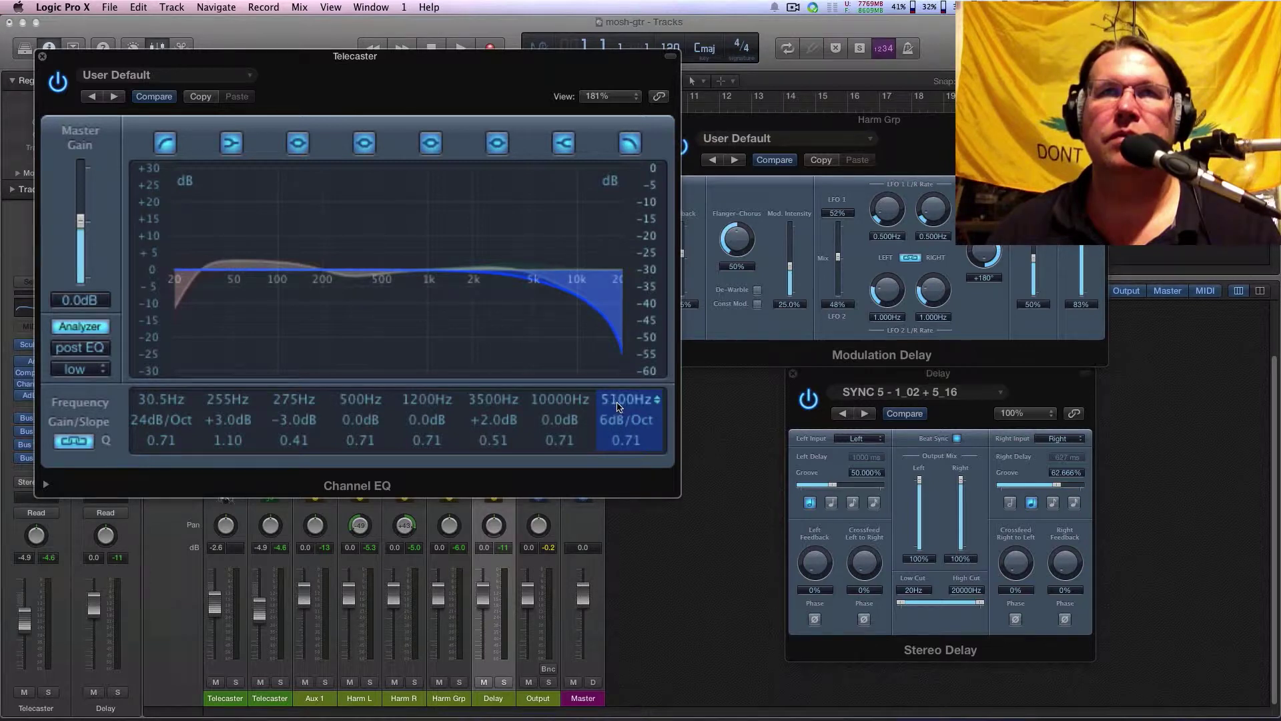
left_click_drag(618, 407, 623, 504)
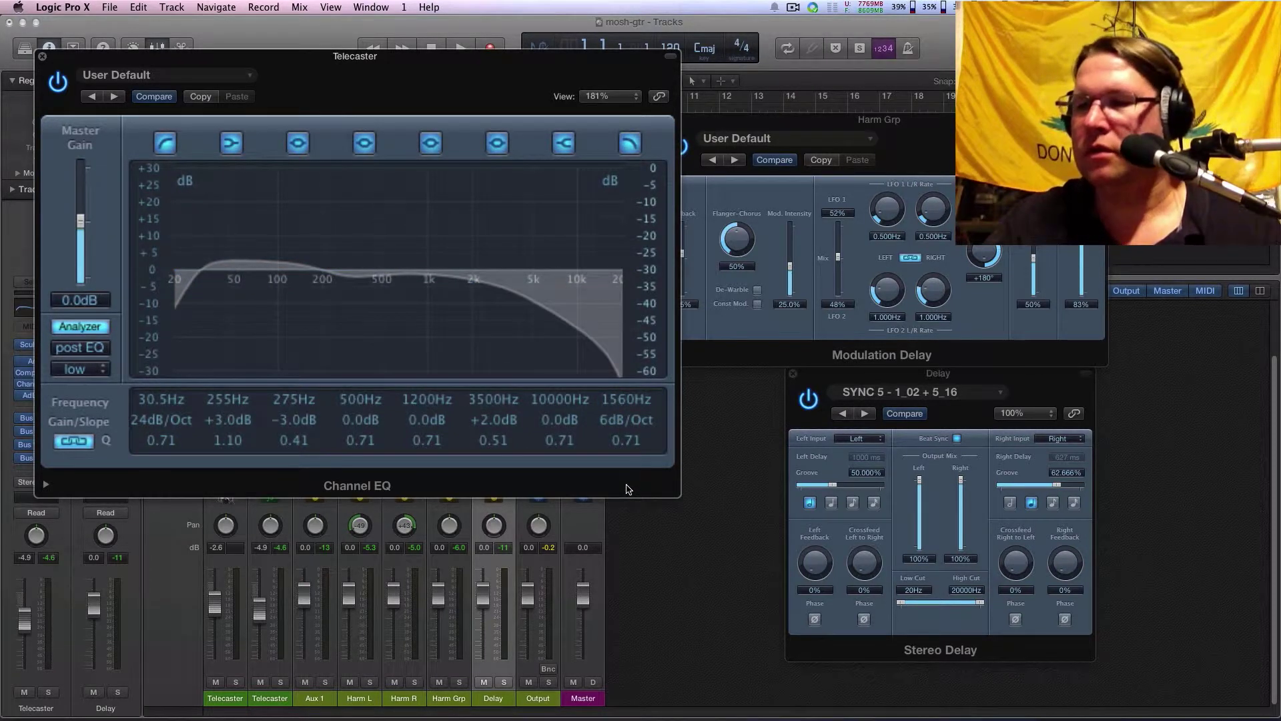
key("space")
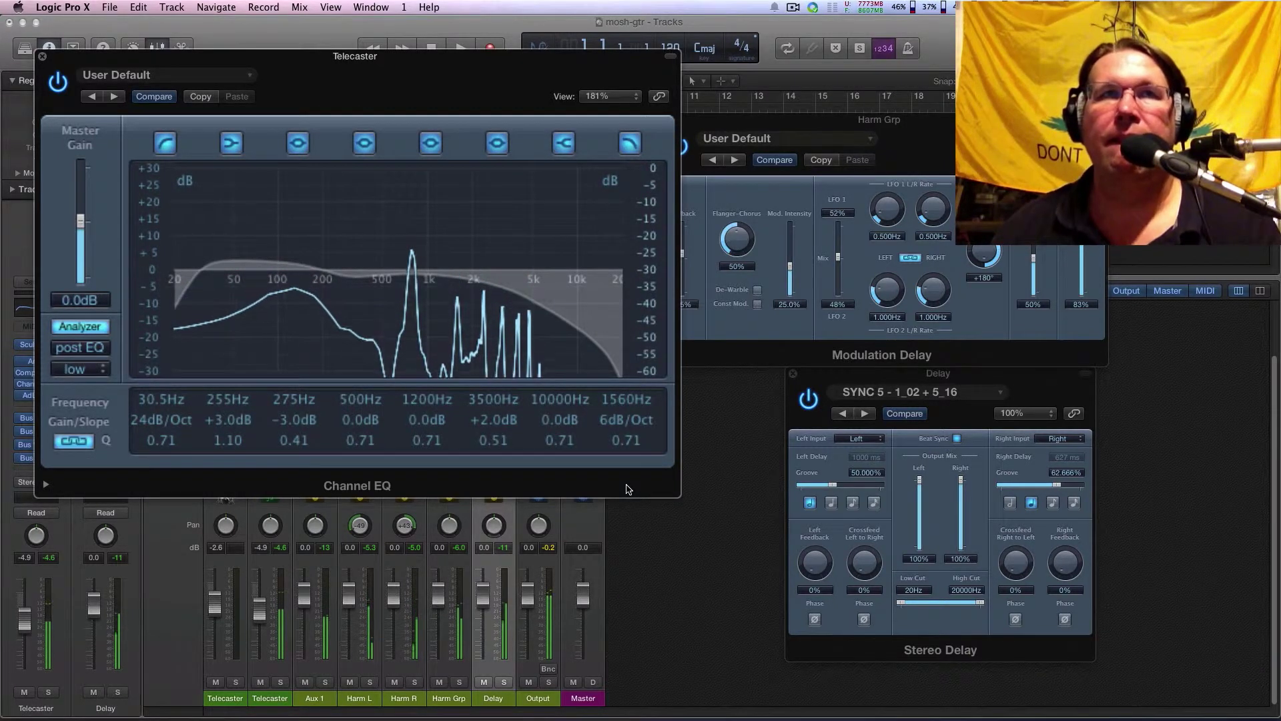
- Set the 1200 Hz EQ band to 890 Hz, -5.5 dB and Q 0.37, and the high-cut frequency to 5200 Hz
mouse_move(427, 420)
left_mouse_down()
mouse_move(428, 442)
mouse_move(427, 428)
left_mouse_up()
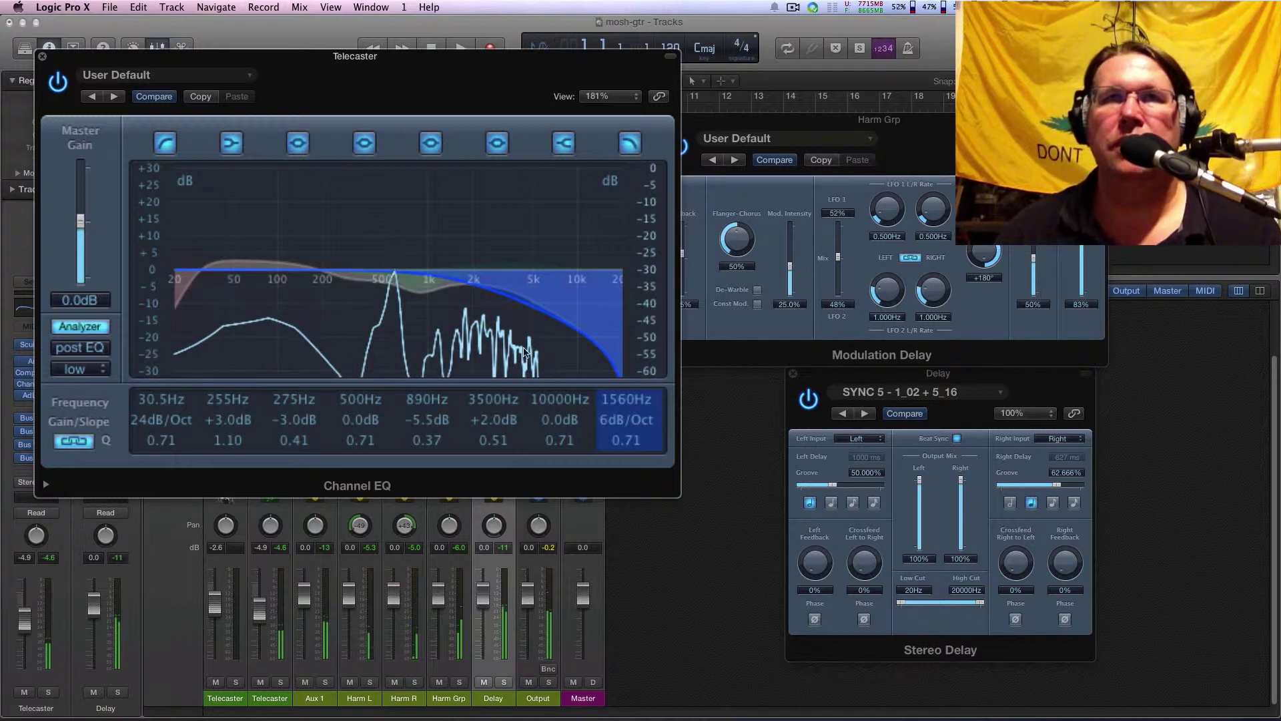
left_click_drag(616, 400, 614, 308)
left_click(561, 401)
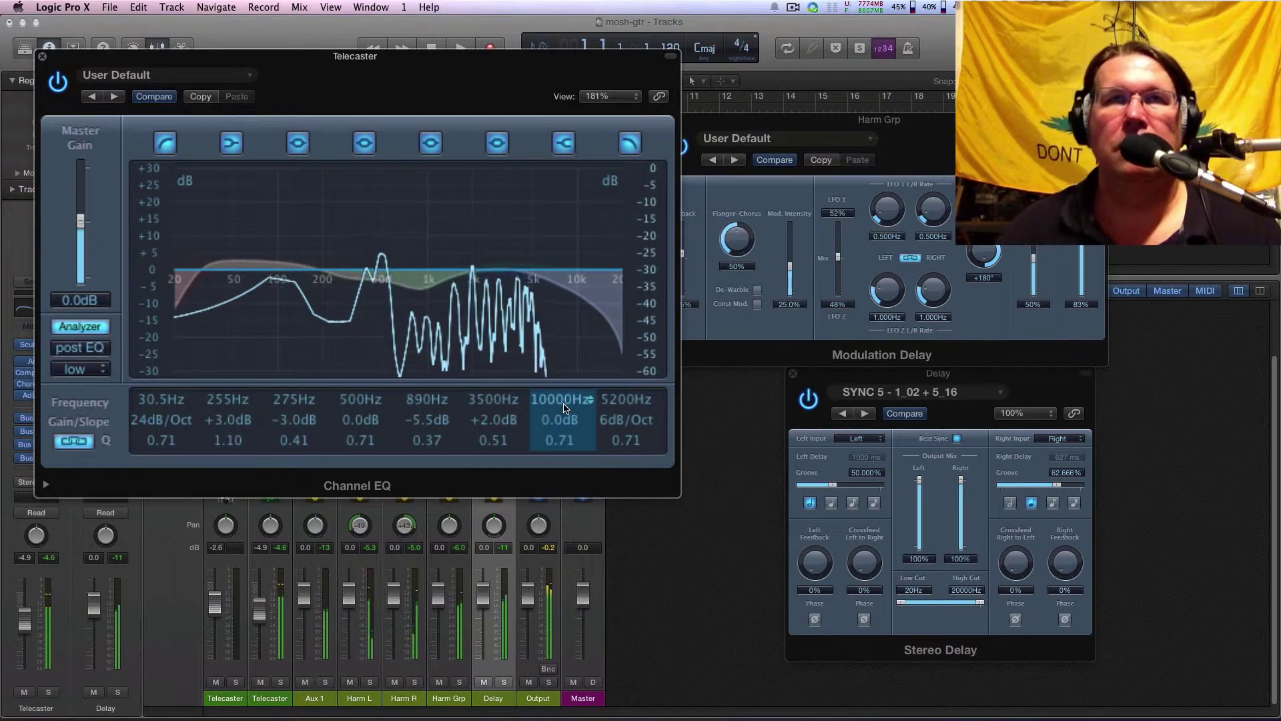
- Set the 3500 Hz EQ band's gain to -1.5 dB and close the Channel EQ
left_click_drag(495, 419, 492, 431)
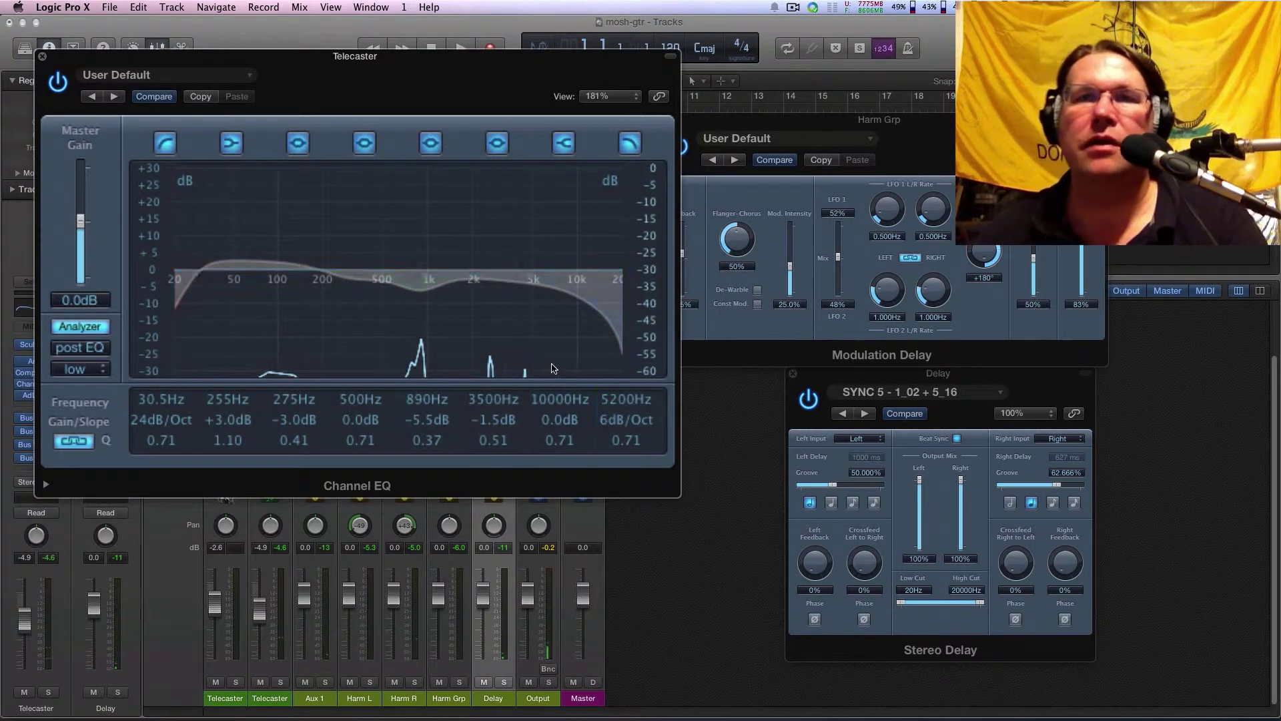
left_click_drag(366, 65, 582, 119)
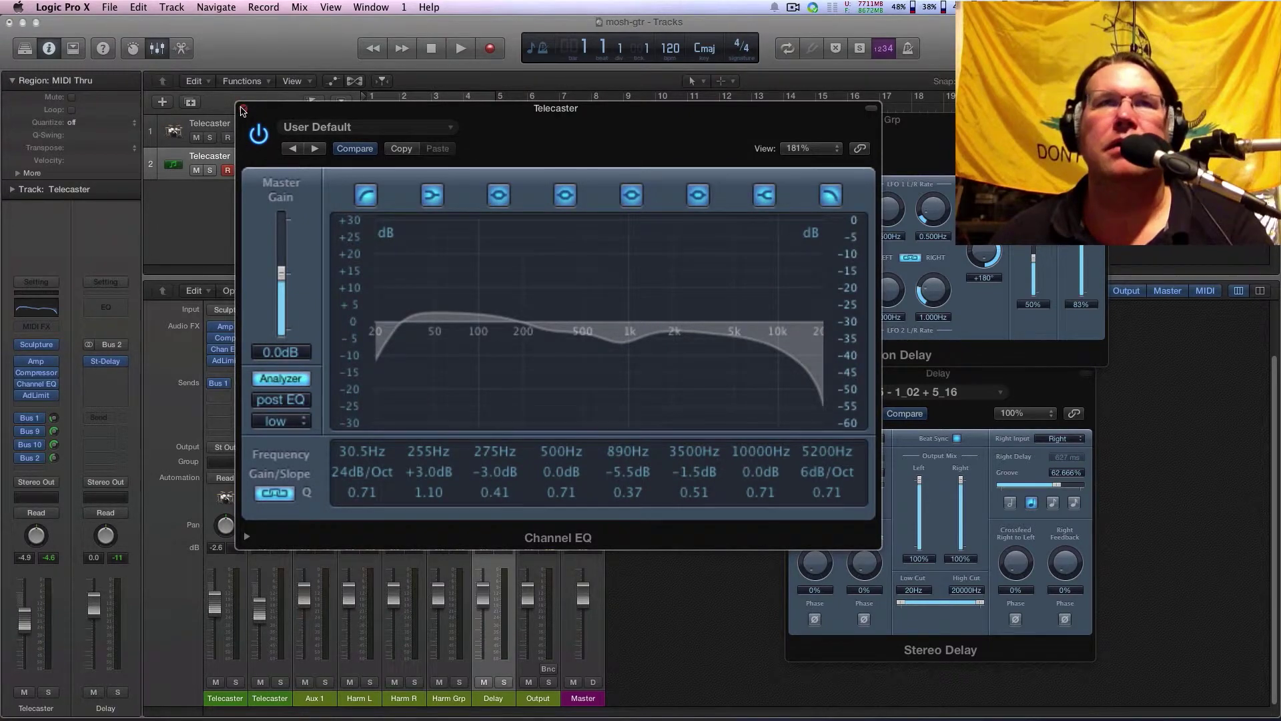
left_click(243, 109)
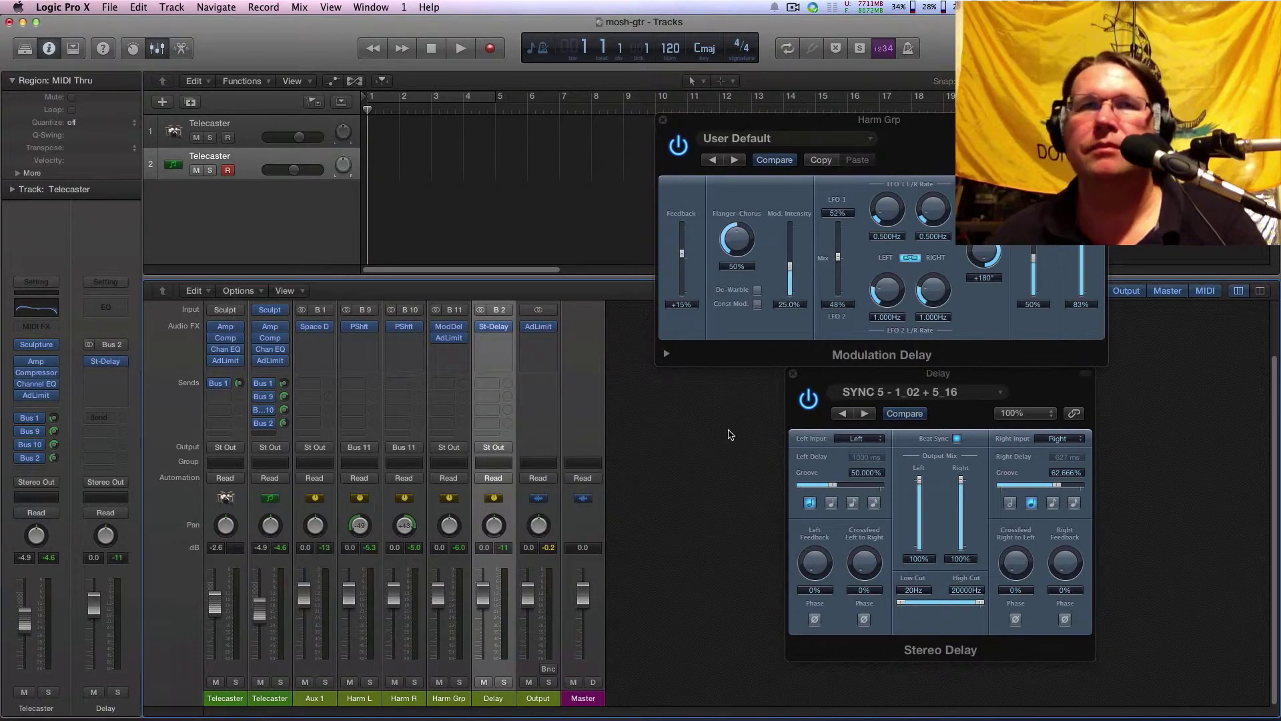